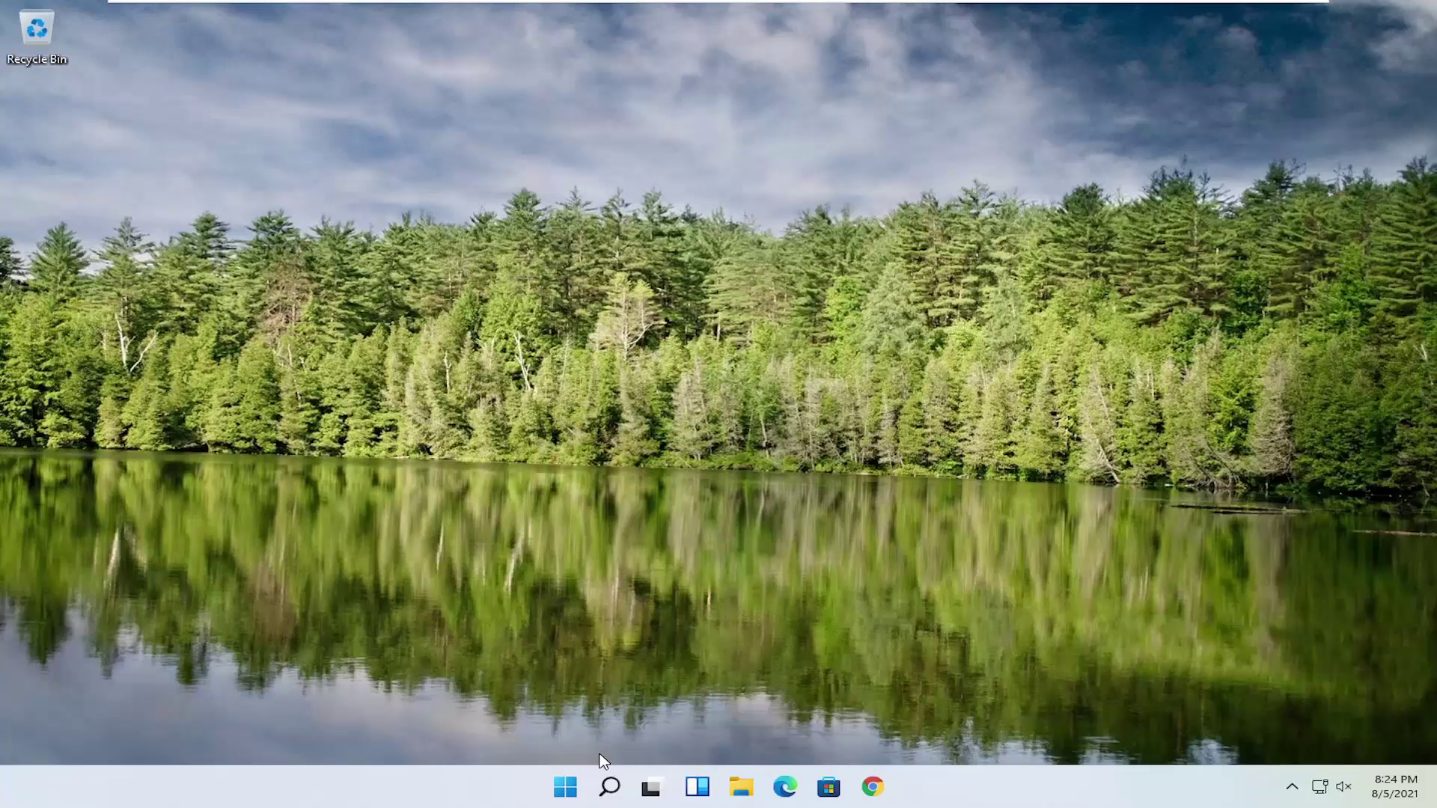
- Search for regedit and run Registry Editor as administrator
{"action": "left_click", "coordinate": [609, 786]}
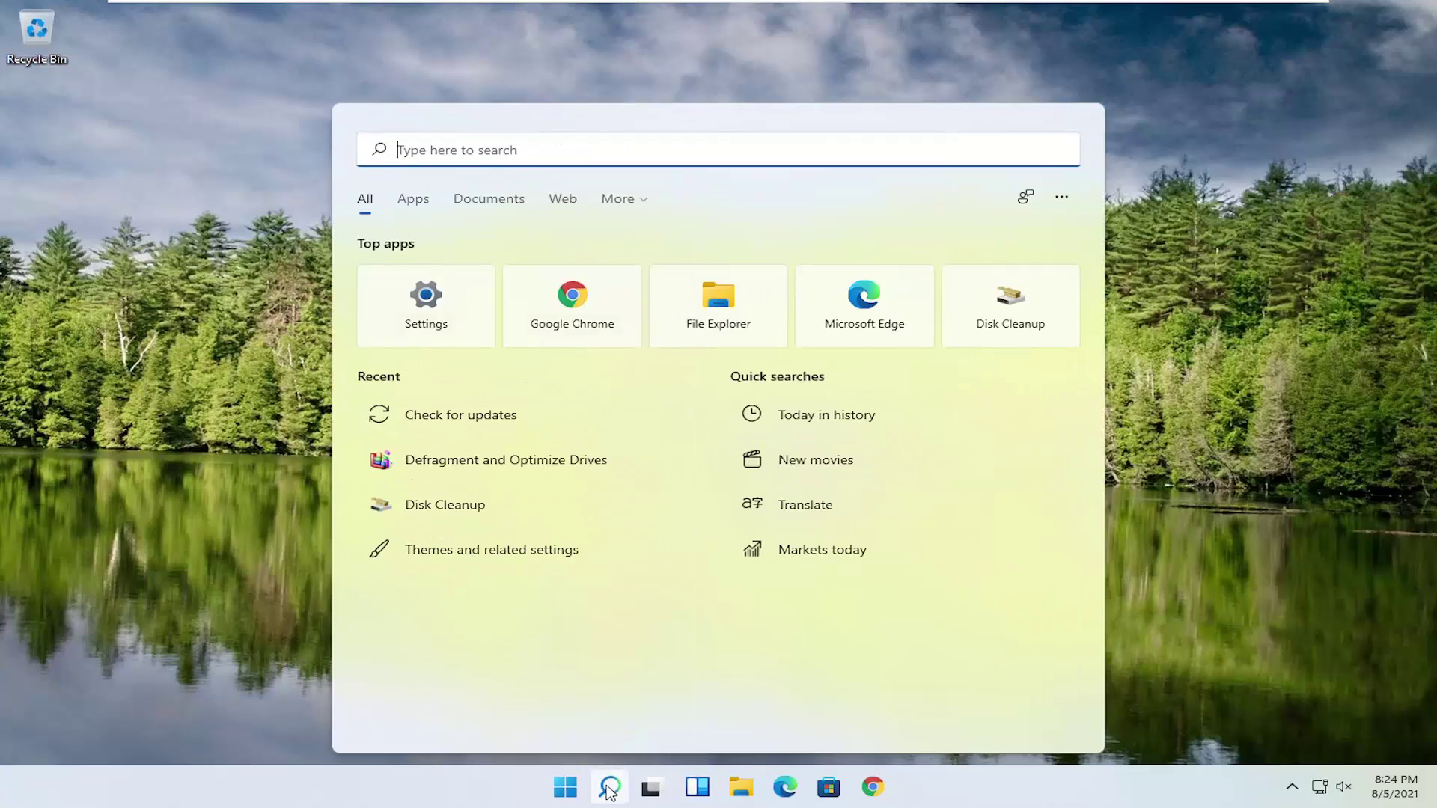
{"action": "type", "text": "regedit"}
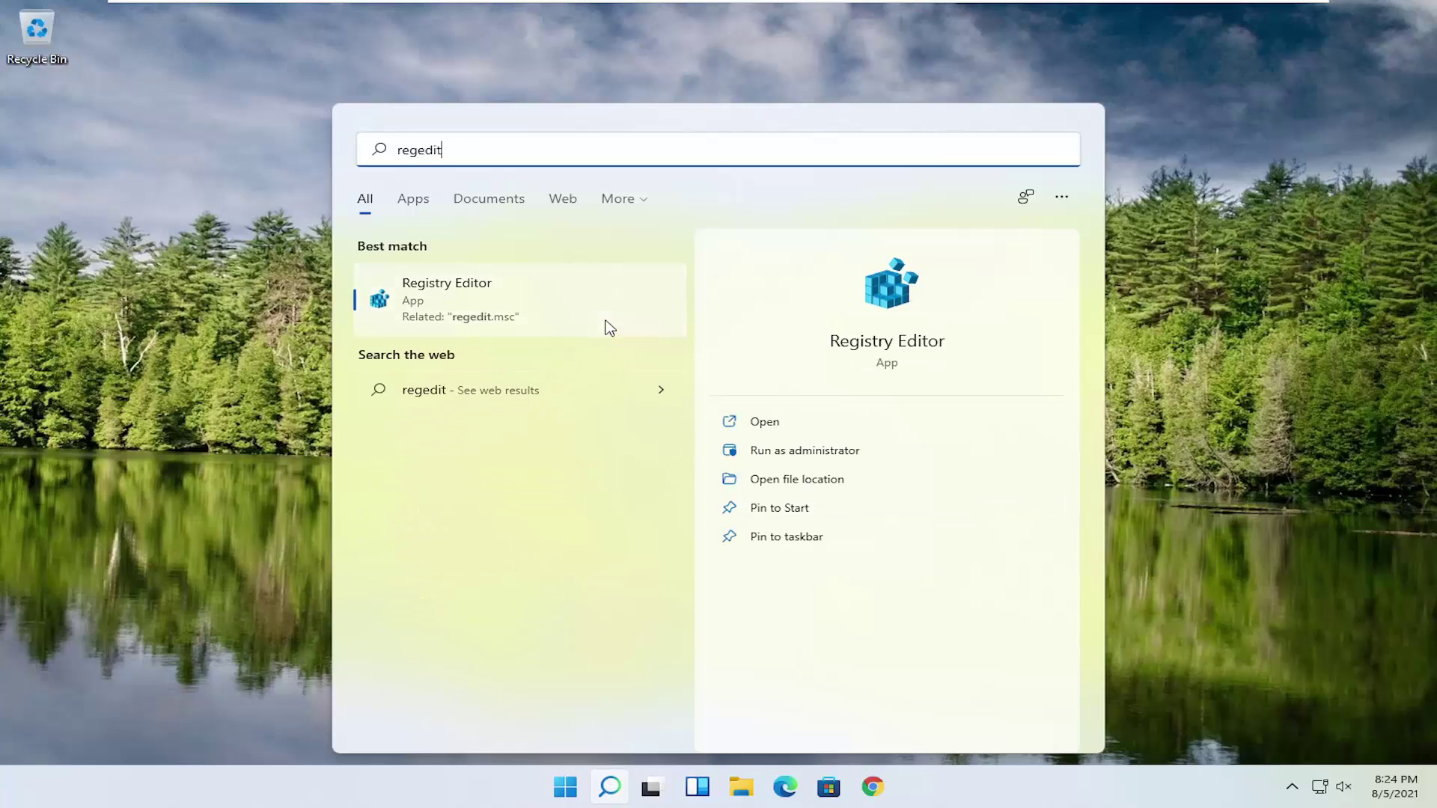
{"action": "right_click", "coordinate": [425, 301]}
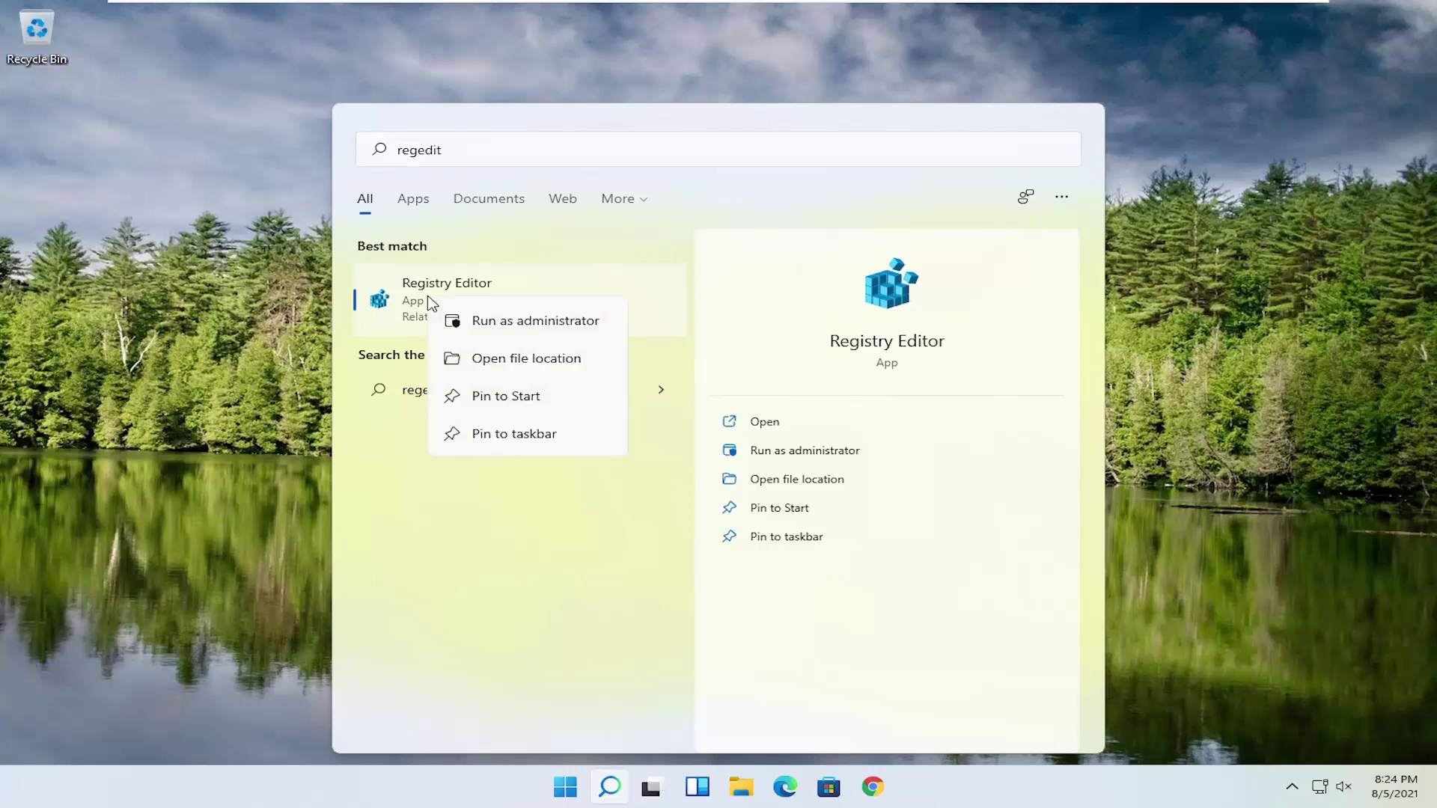
{"action": "left_click", "coordinate": [503, 325]}
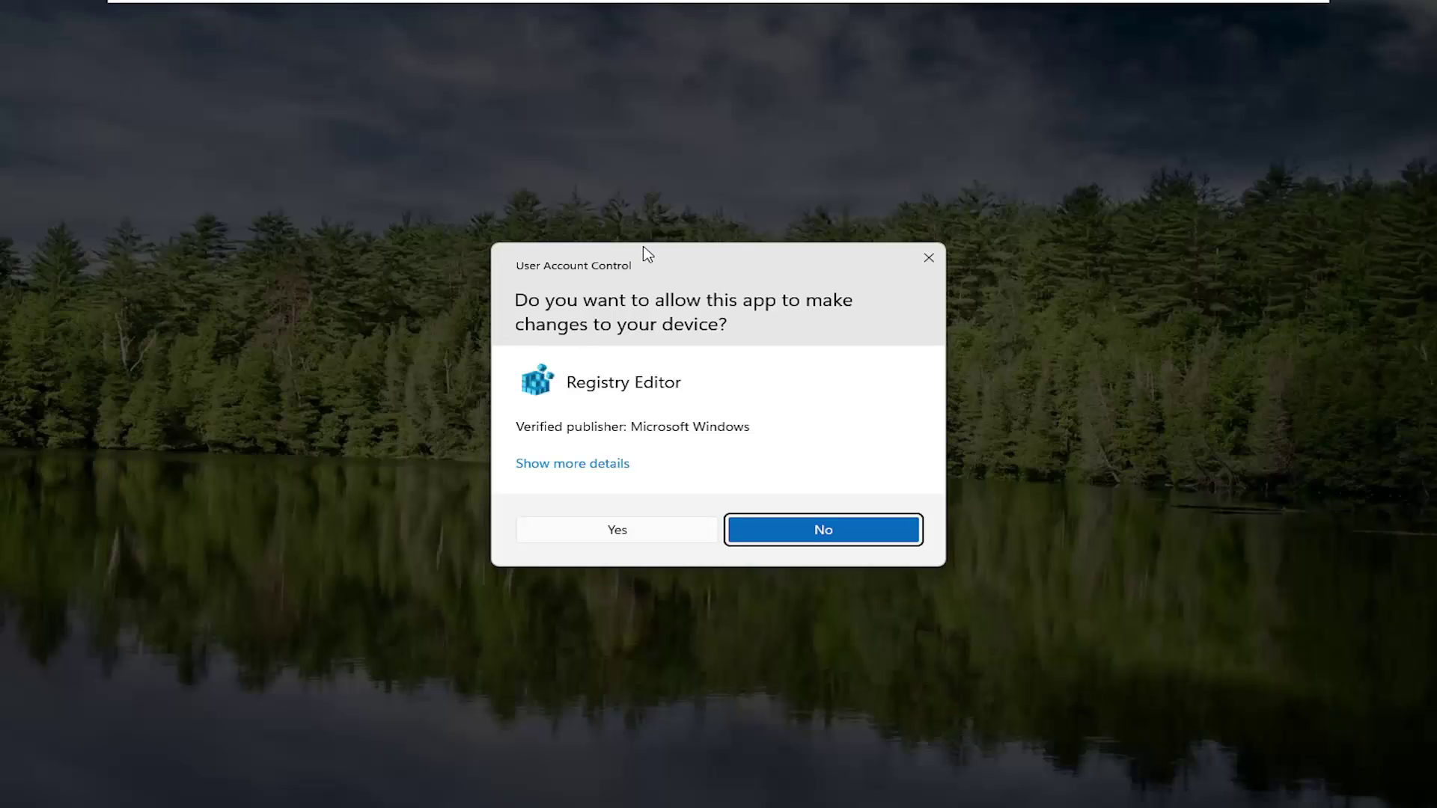
- Approve the UAC prompt, then open File > Export, point it at Desktop and cancel
{"action": "left_click", "coordinate": [609, 537]}
{"action": "left_click_drag", "start_coordinate": [529, 154], "coordinate": [576, 95]}
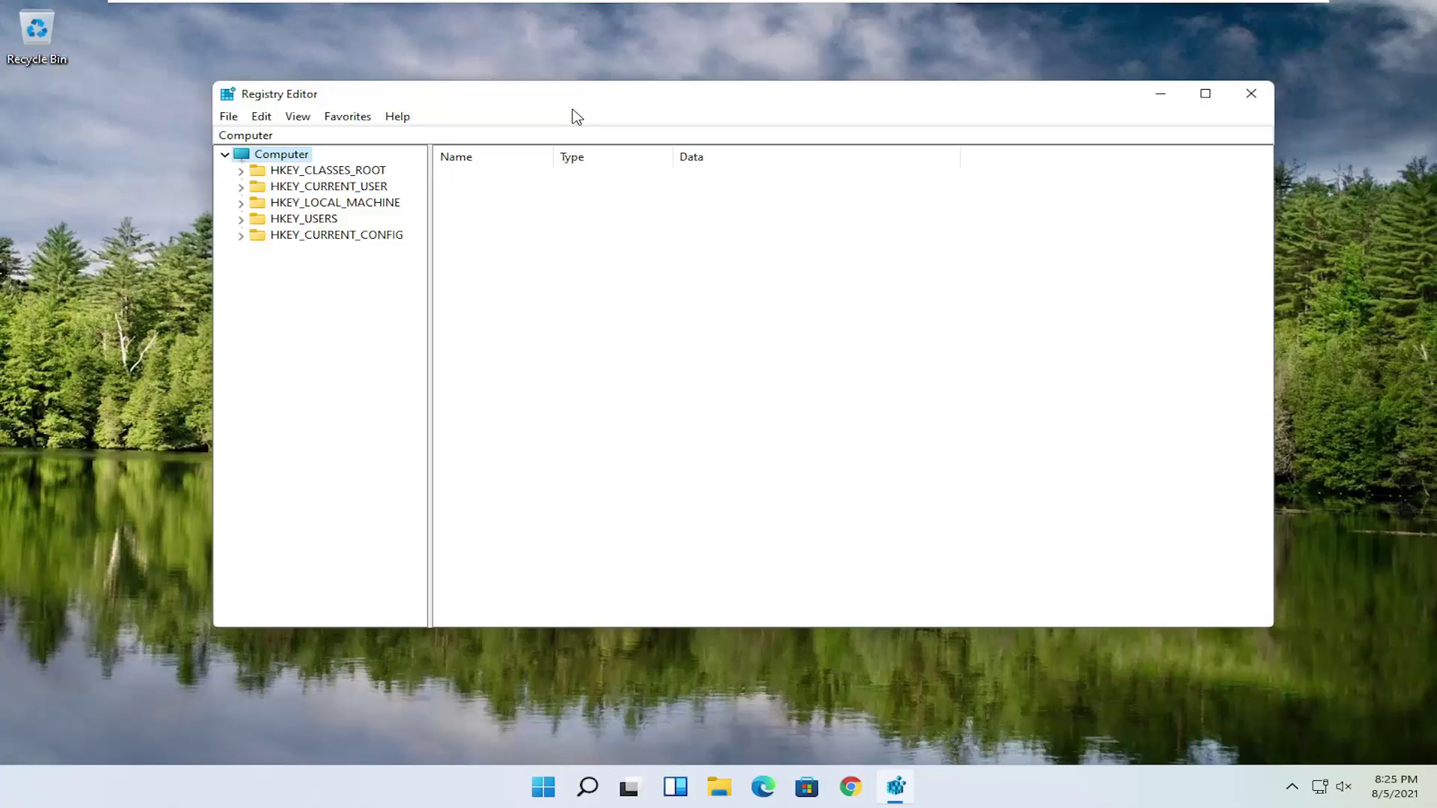
{"action": "left_click", "coordinate": [229, 116]}
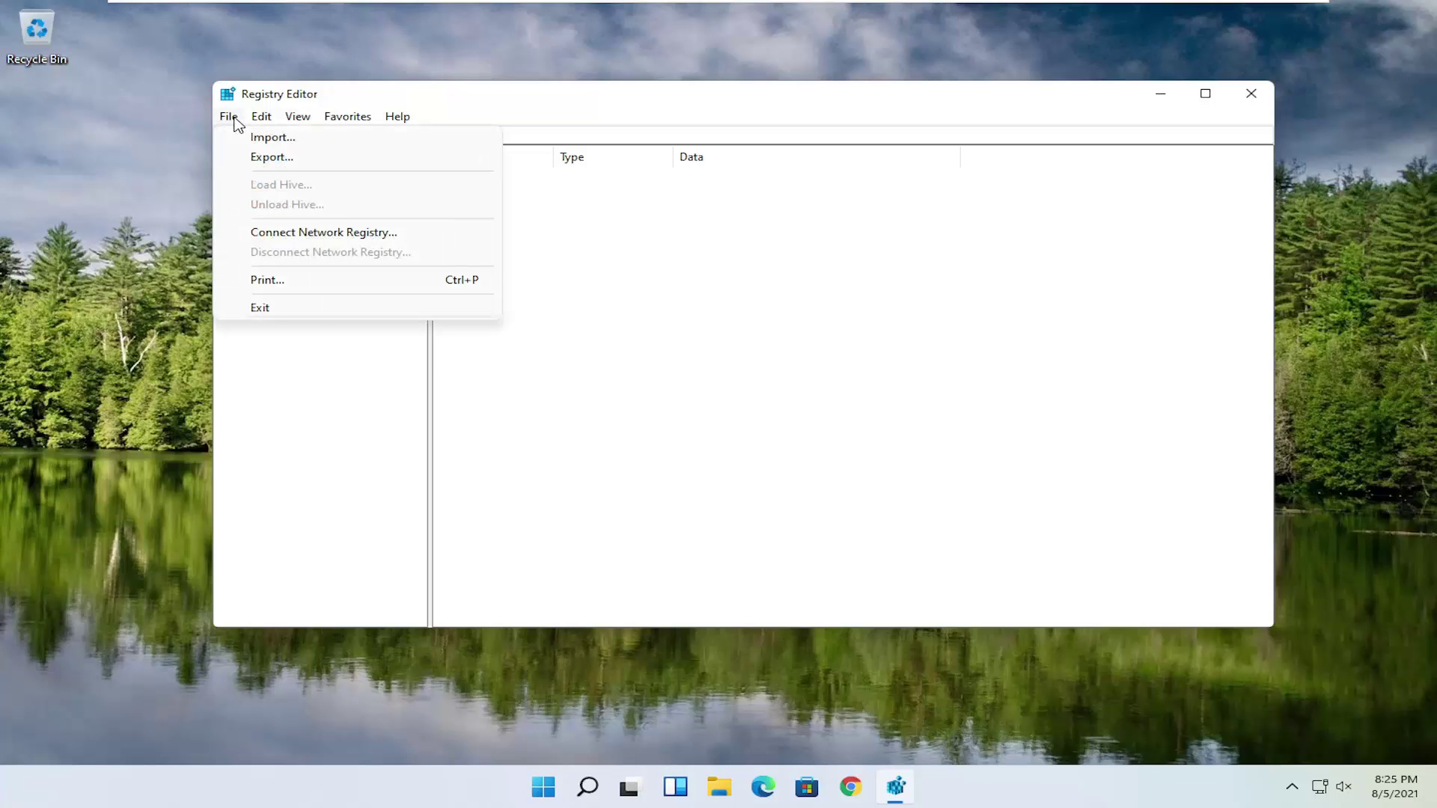
{"action": "left_click", "coordinate": [258, 156]}
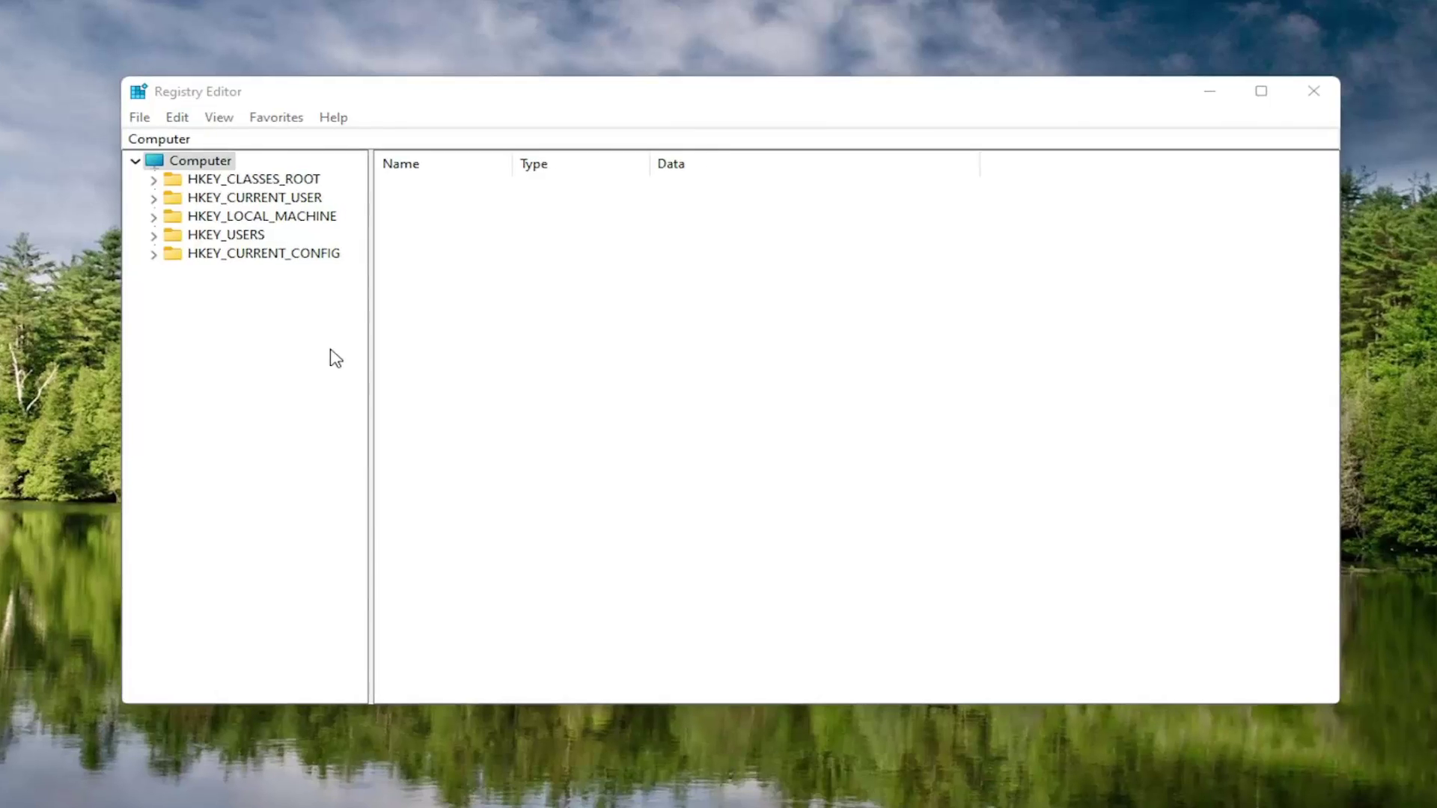
{"action": "left_click_drag", "start_coordinate": [503, 137], "coordinate": [521, 136]}
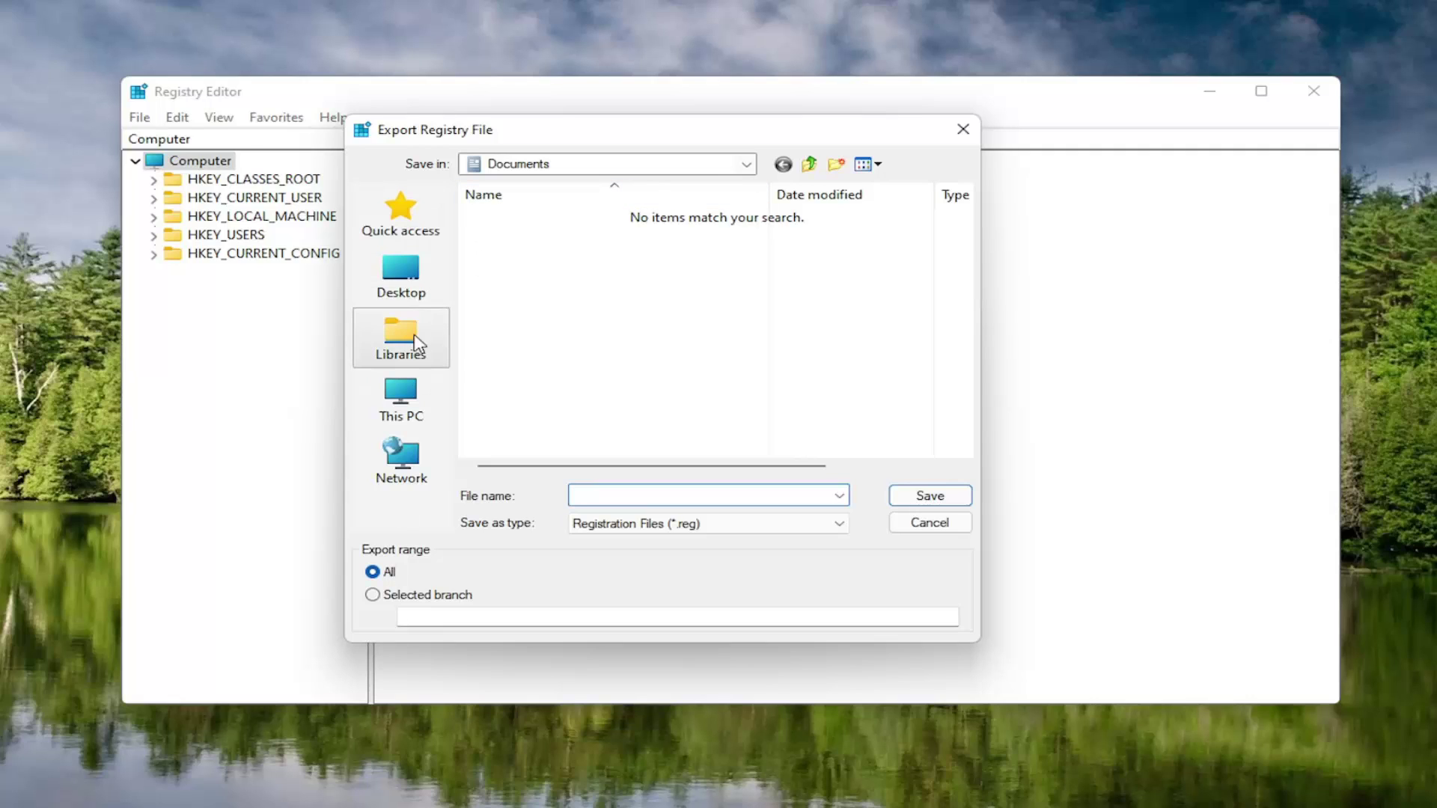
{"action": "left_click", "coordinate": [404, 274]}
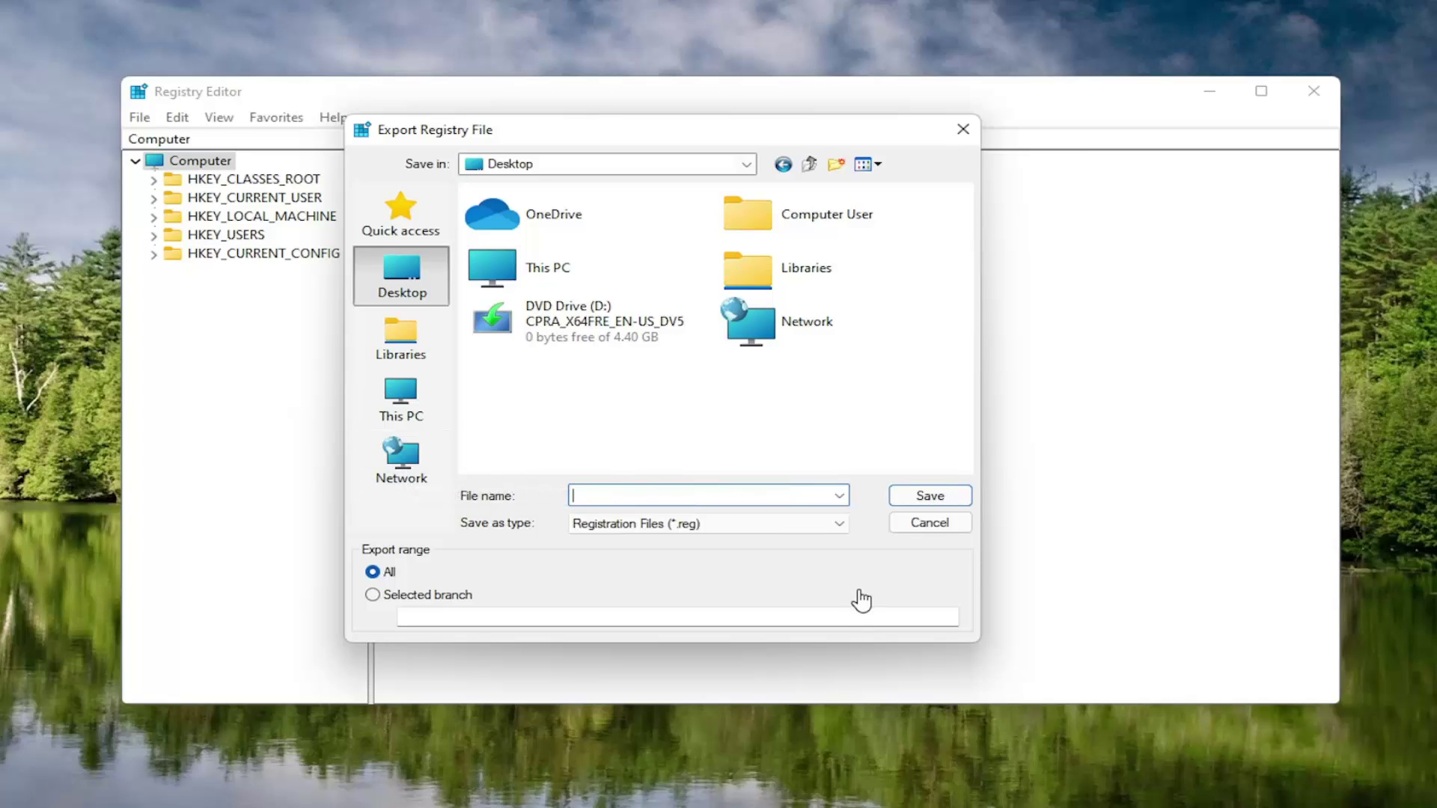
{"action": "left_click", "coordinate": [928, 524]}
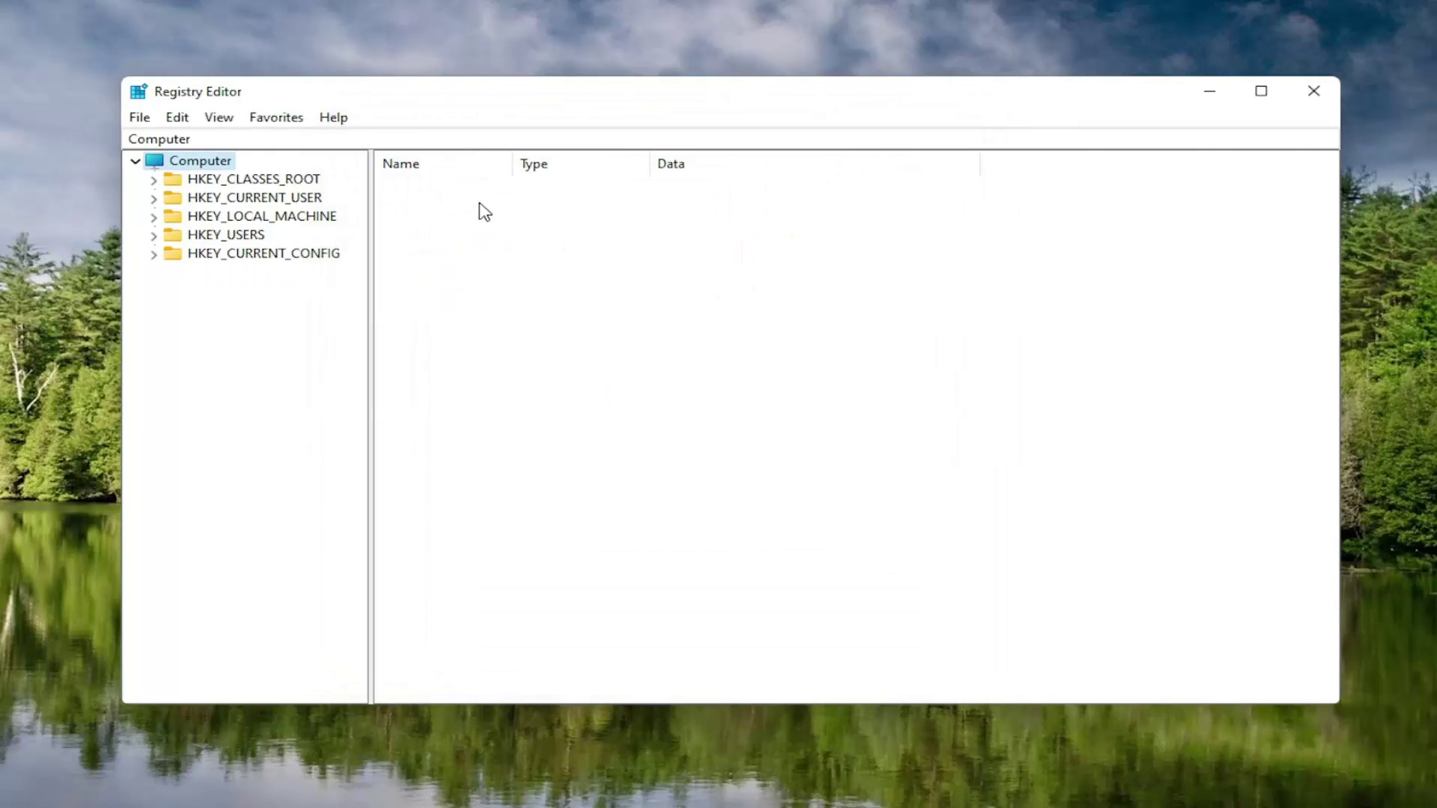
- Open the Import Registry File dialog and cancel it without importing
{"action": "left_click", "coordinate": [196, 137]}
{"action": "key", "text": "alt+f"}
{"action": "key", "text": "i"}
{"action": "left_click", "coordinate": [222, 307]}
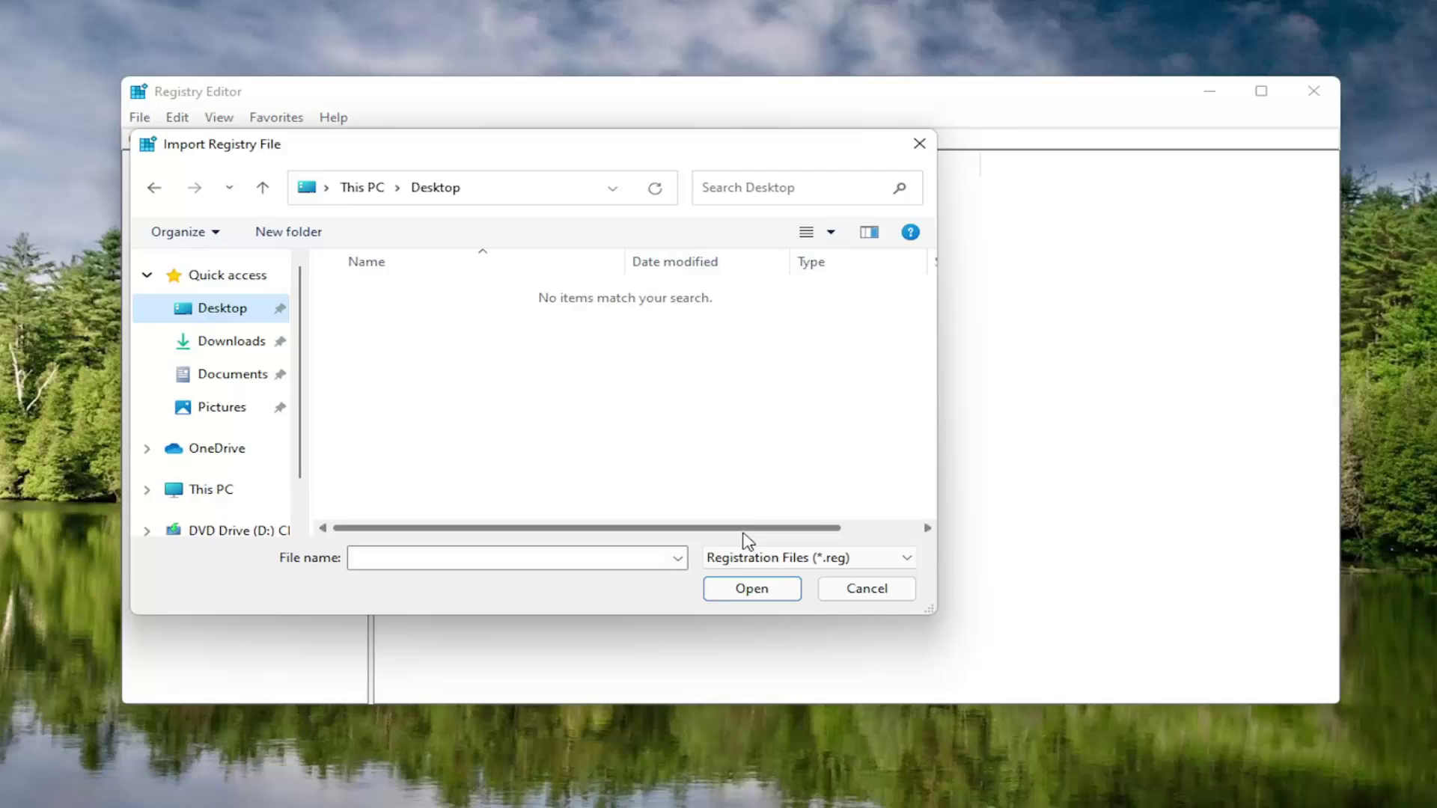
{"action": "left_click", "coordinate": [850, 589]}
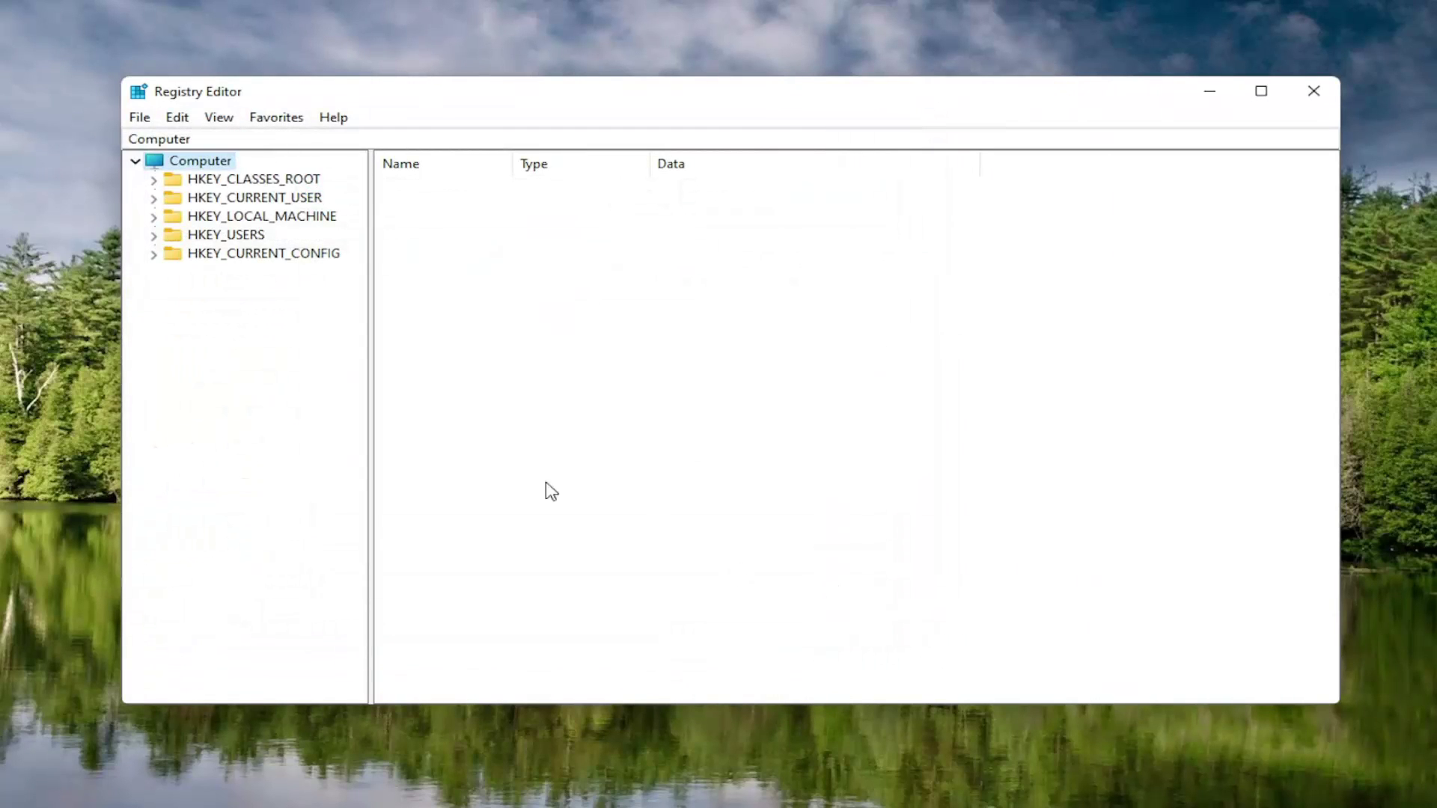
- Expand HKEY_LOCAL_MACHINE > SOFTWARE > Microsoft and widen the key tree
{"action": "double_click", "coordinate": [237, 219]}
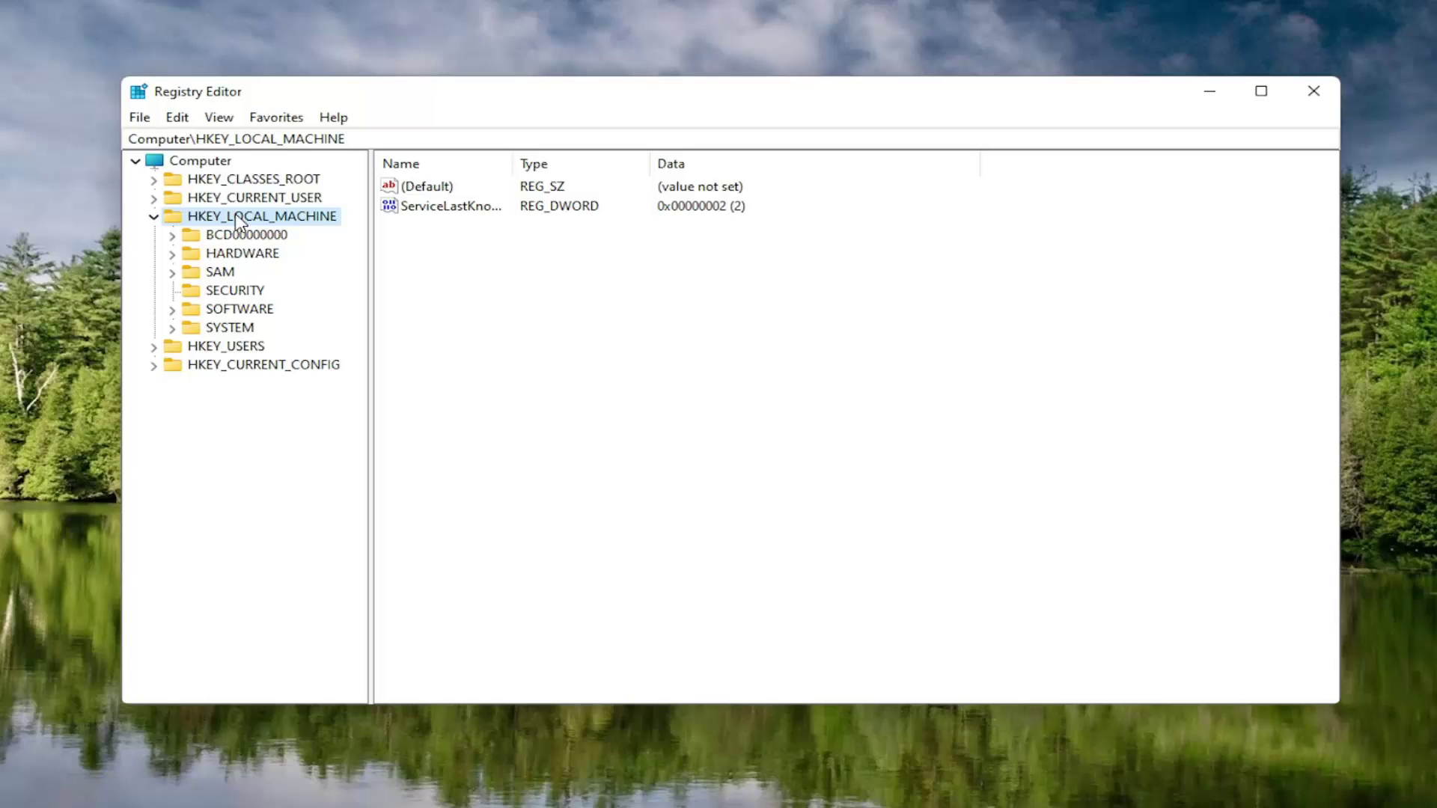
{"action": "double_click", "coordinate": [234, 313]}
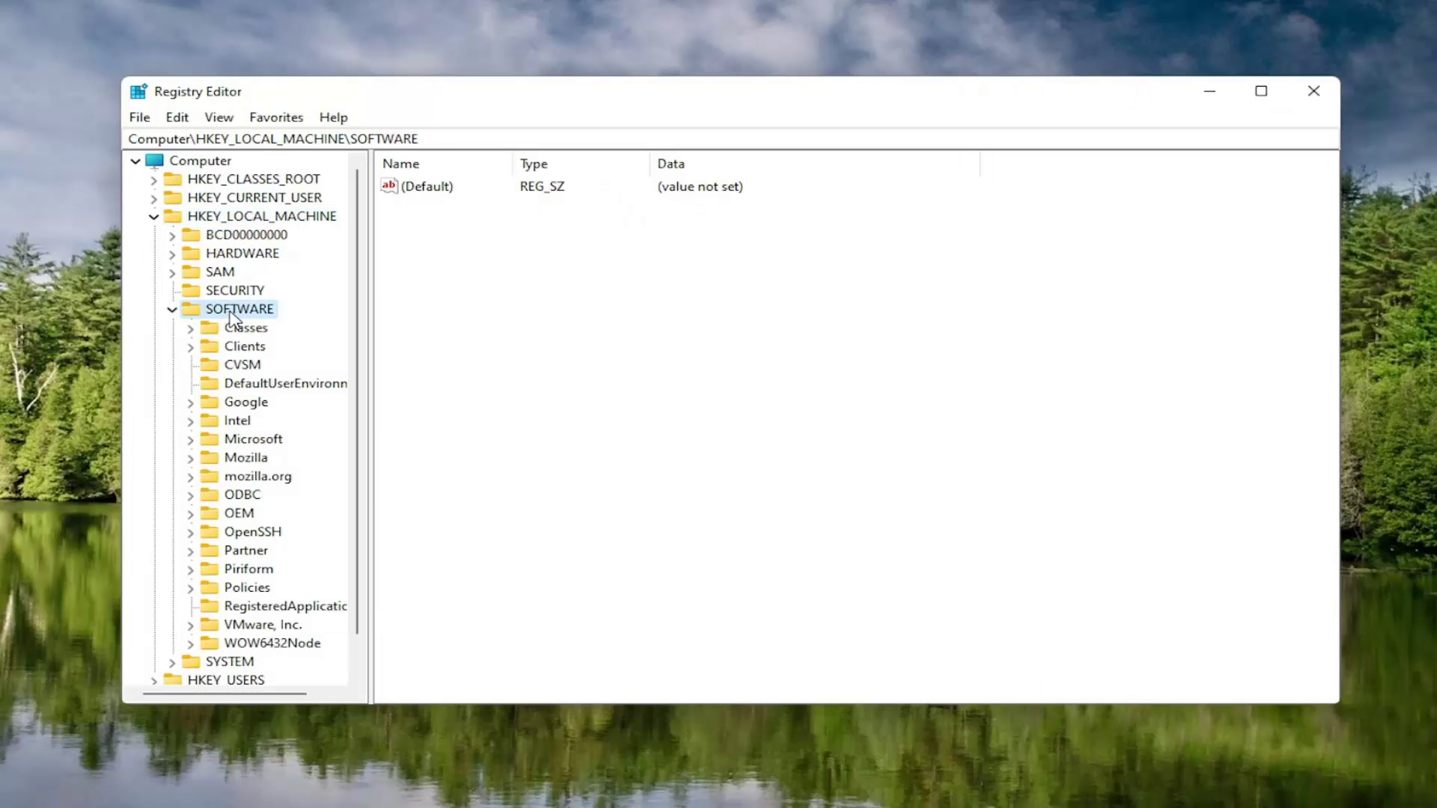
{"action": "double_click", "coordinate": [239, 441]}
{"action": "left_click_drag", "start_coordinate": [369, 376], "coordinate": [464, 375]}
{"action": "scroll", "coordinate": [292, 444], "scroll_direction": "down", "scroll_amount": 20}
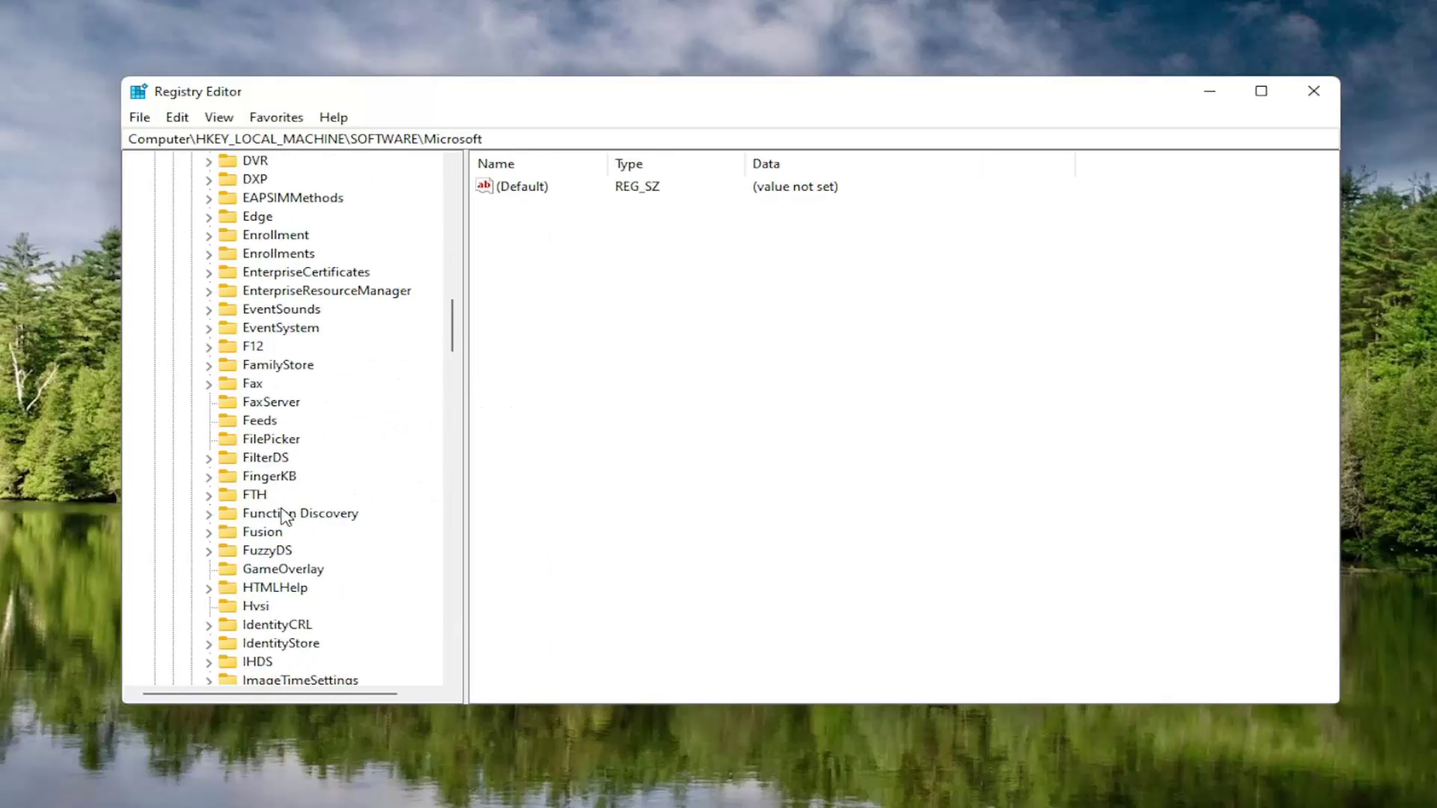
{"action": "scroll", "coordinate": [275, 487], "scroll_direction": "down", "scroll_amount": 20}
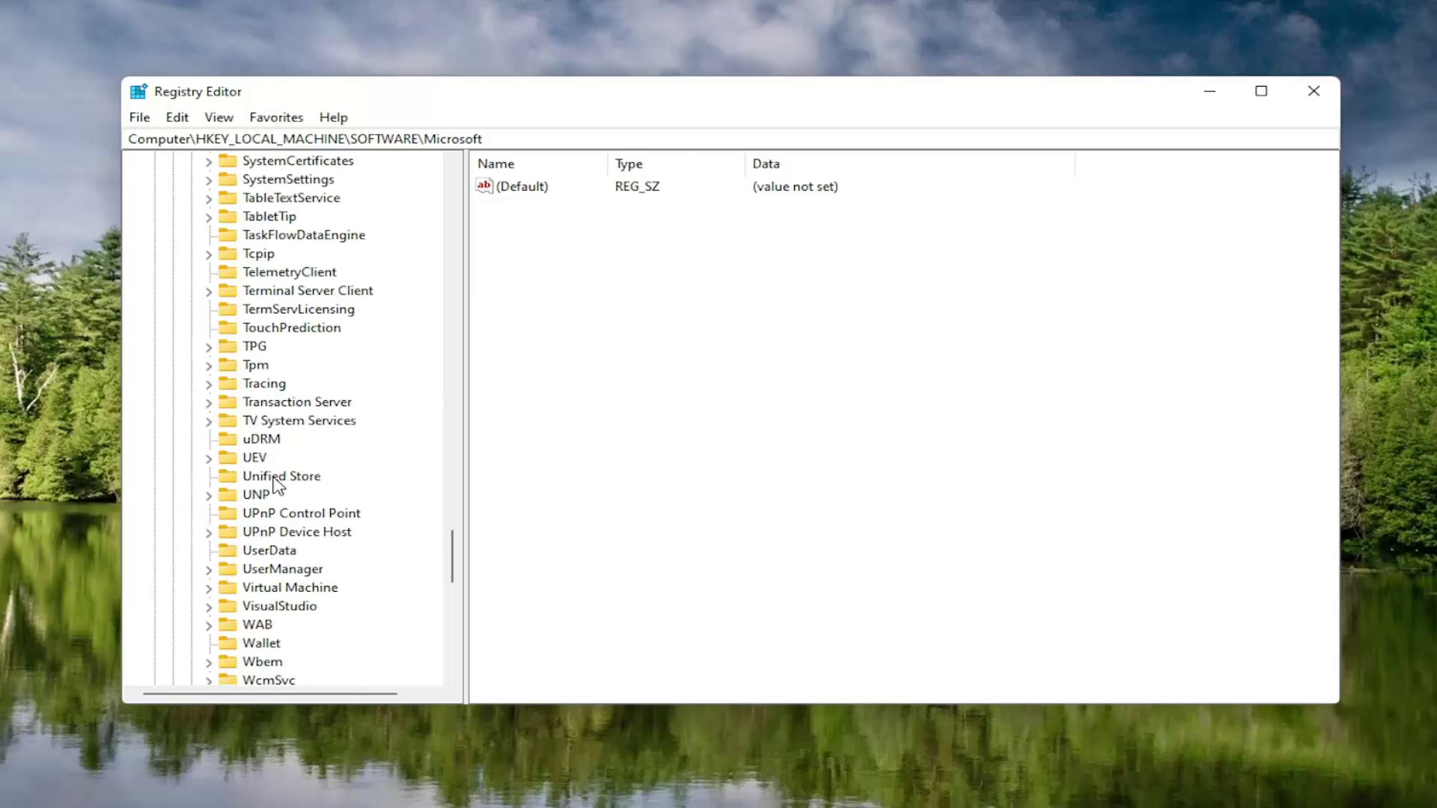
{"action": "scroll", "coordinate": [277, 494], "scroll_direction": "down", "scroll_amount": 1}
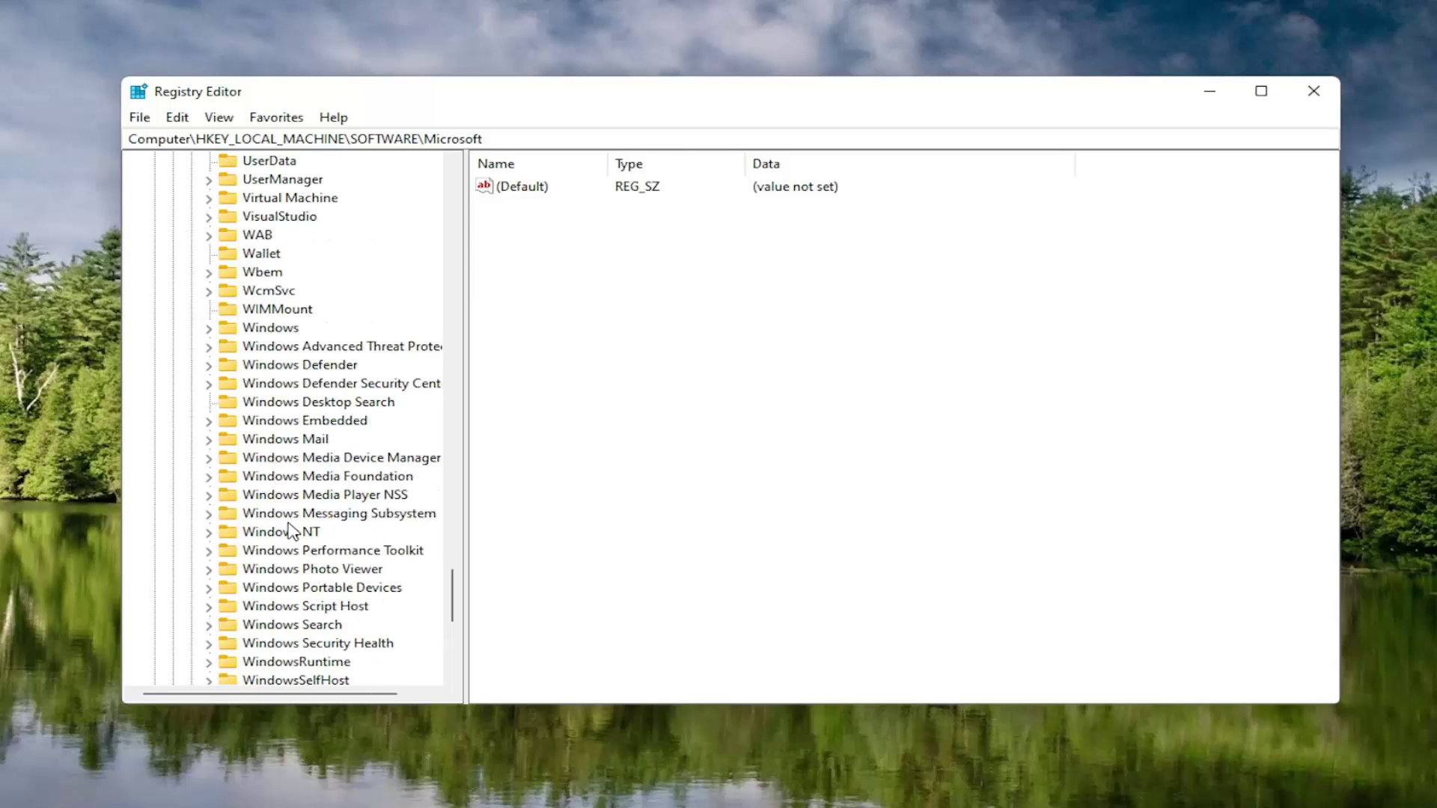
- Expand Windows NT > CurrentVersion > Multimedia, select SystemProfile and widen the Name column
{"action": "double_click", "coordinate": [291, 533]}
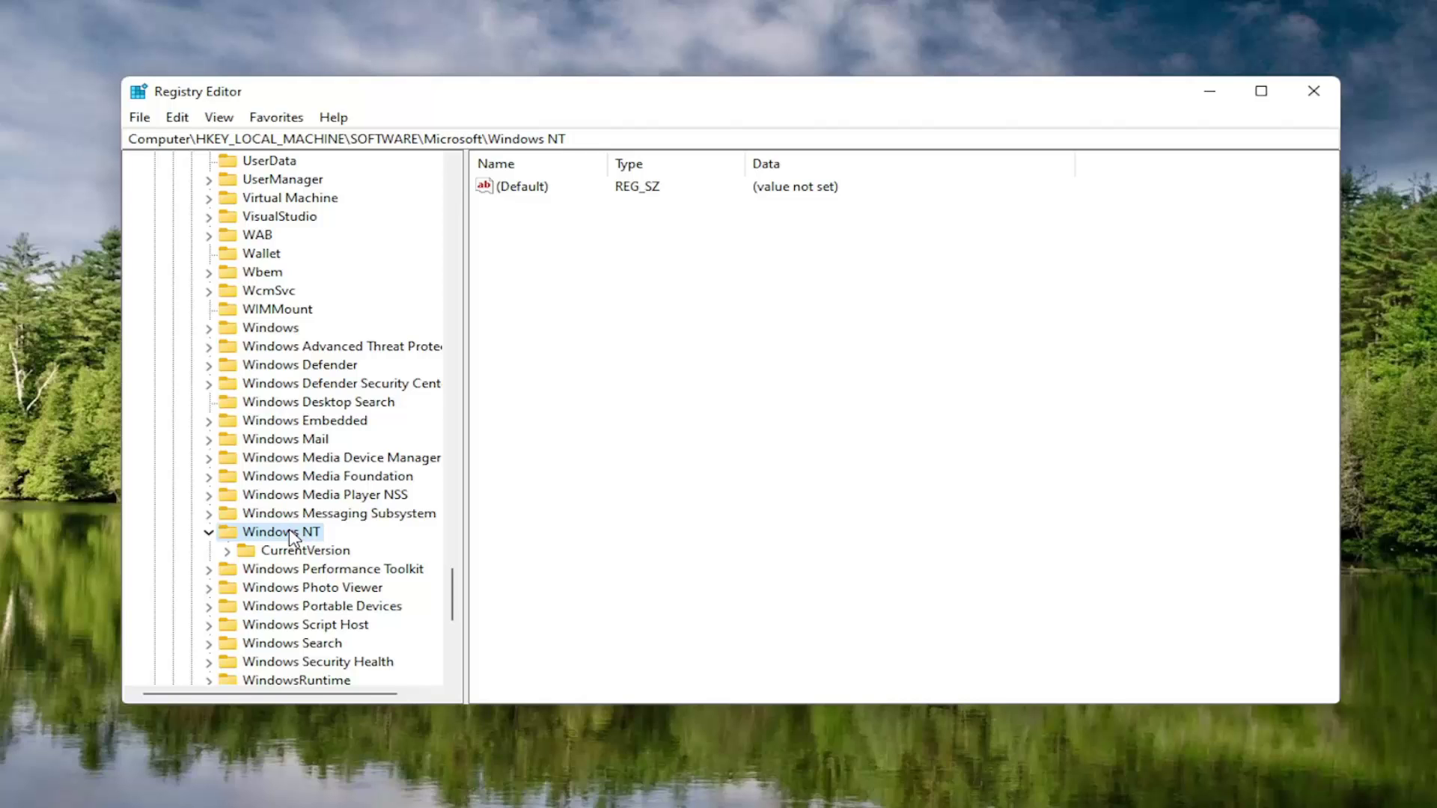
{"action": "double_click", "coordinate": [292, 551]}
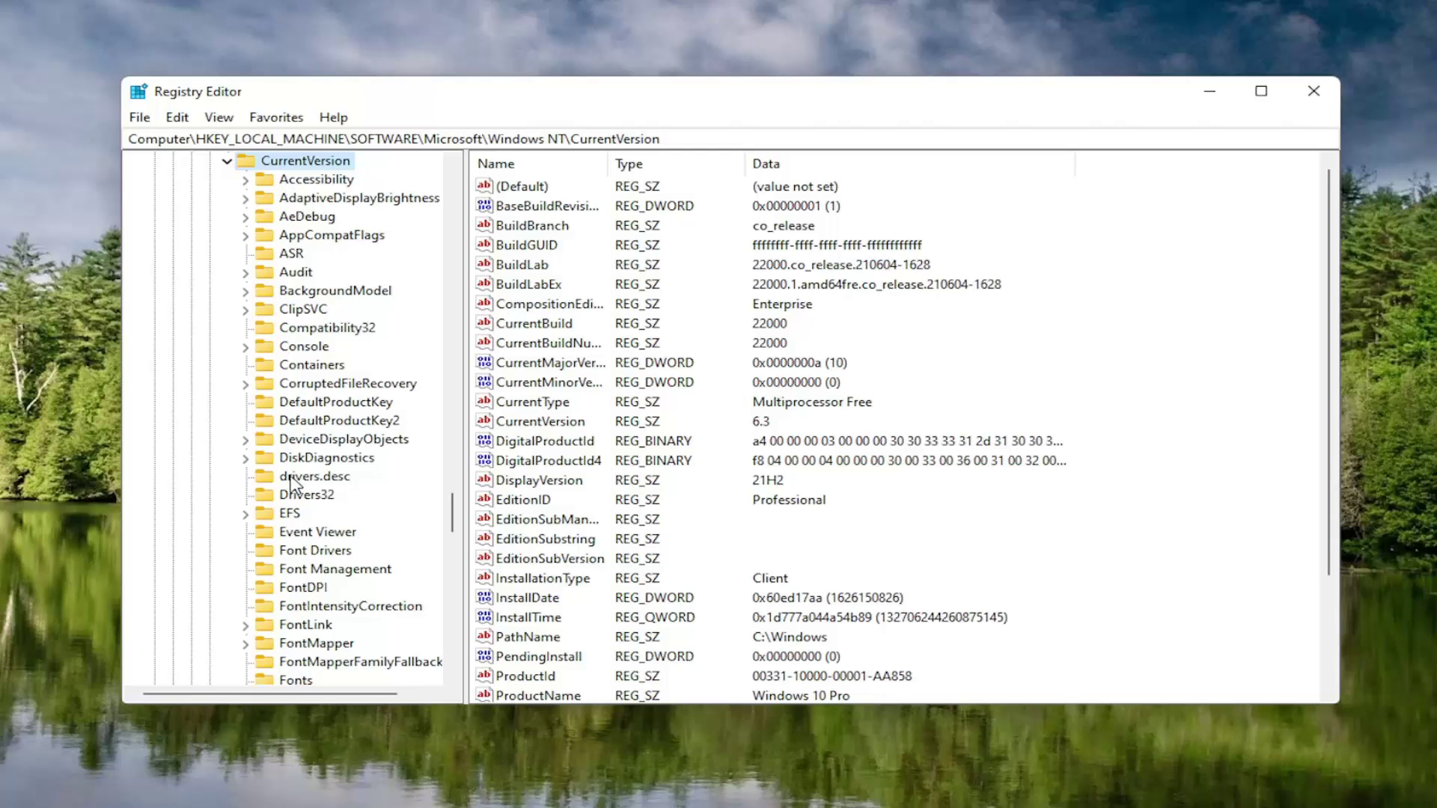
{"action": "scroll", "coordinate": [290, 485], "scroll_direction": "down", "scroll_amount": 7}
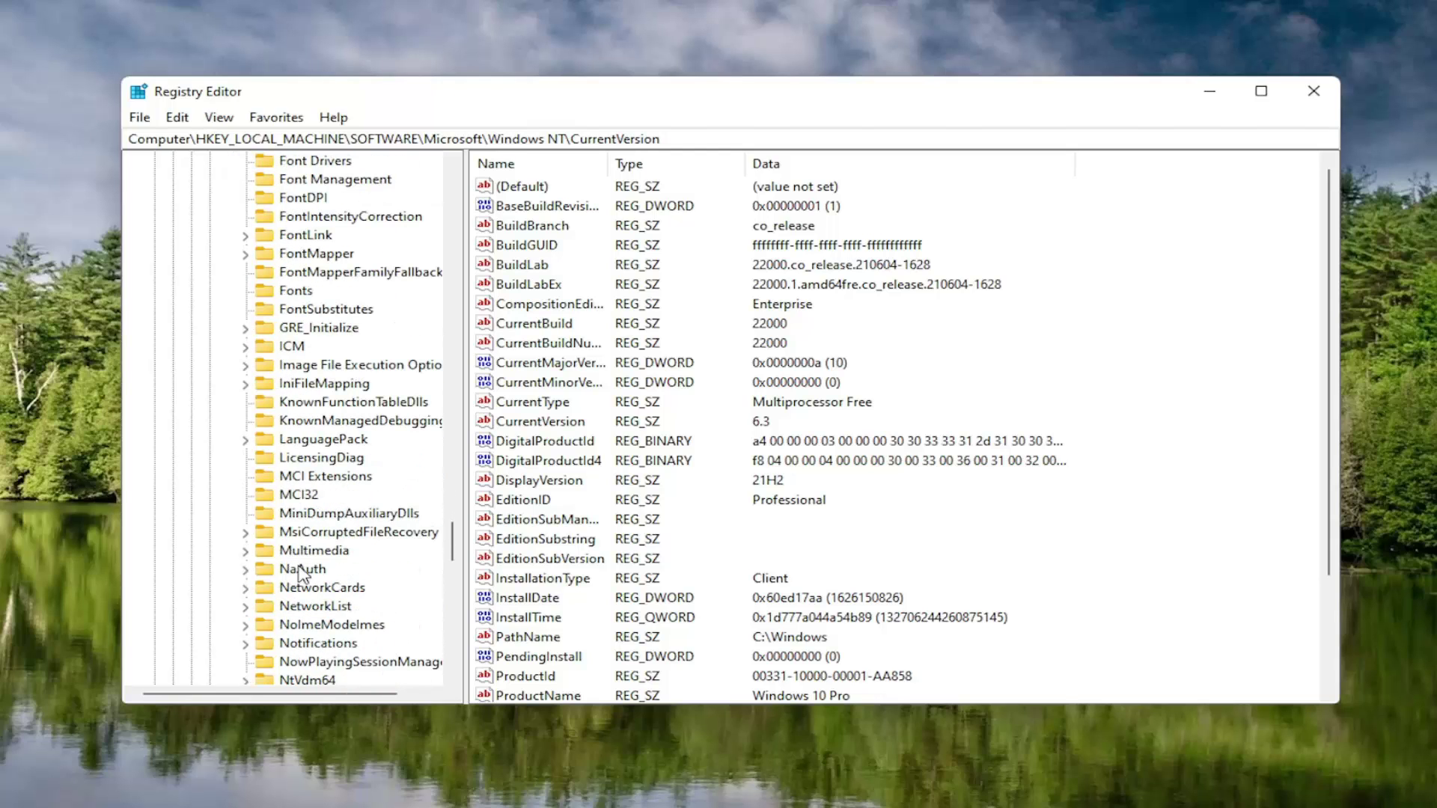
{"action": "scroll", "coordinate": [311, 615], "scroll_direction": "down", "scroll_amount": 1}
{"action": "left_click", "coordinate": [308, 496]}
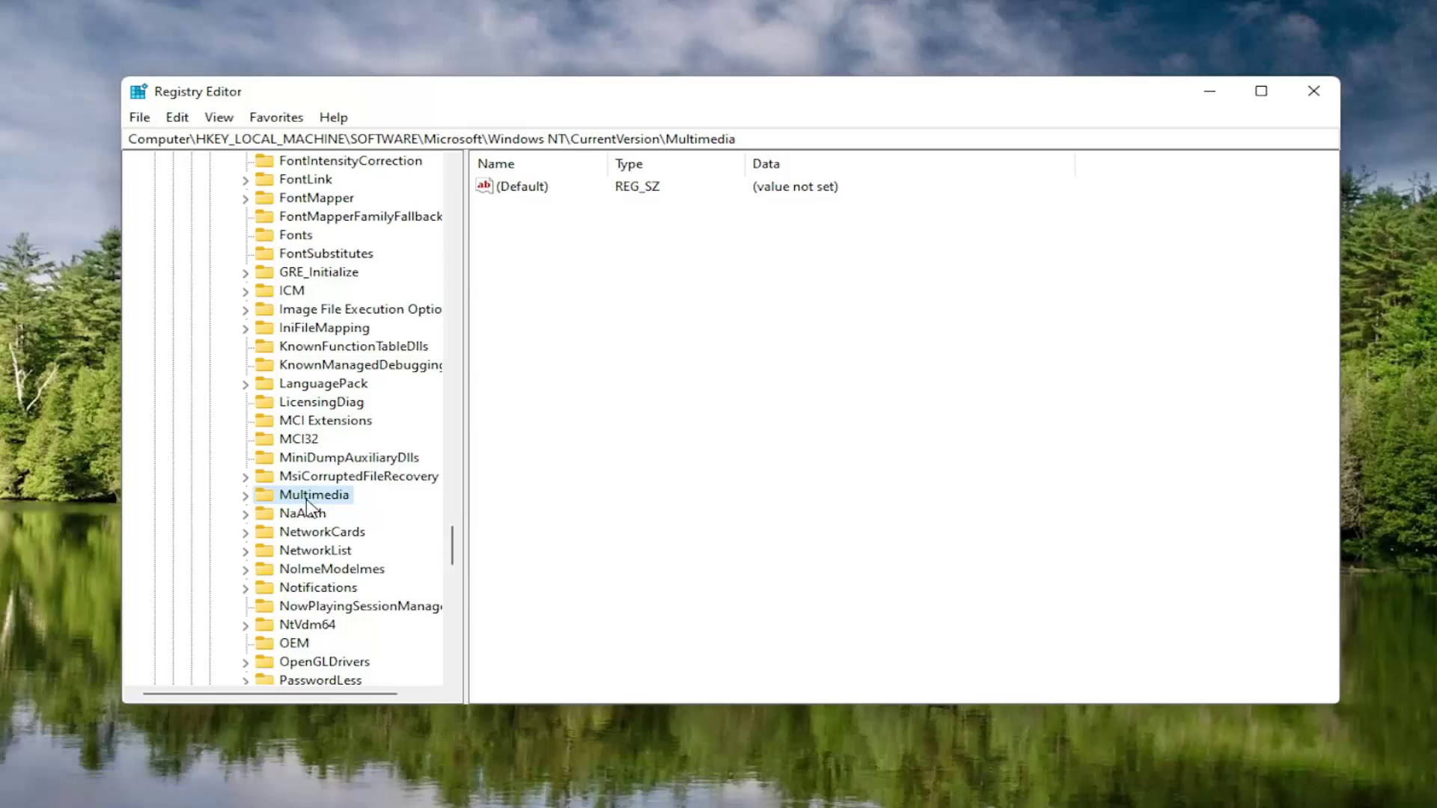
{"action": "double_click", "coordinate": [307, 500]}
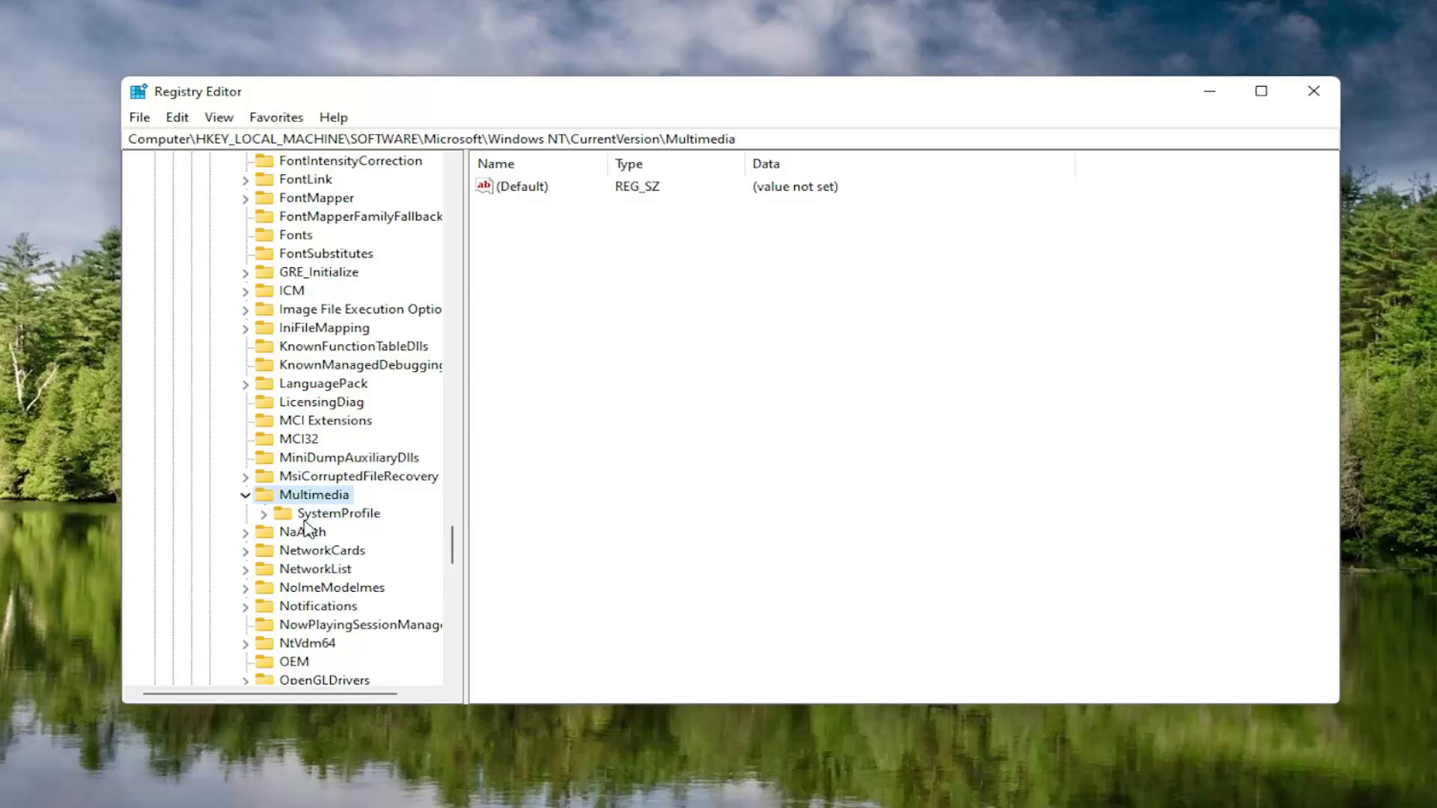
{"action": "left_click", "coordinate": [304, 519]}
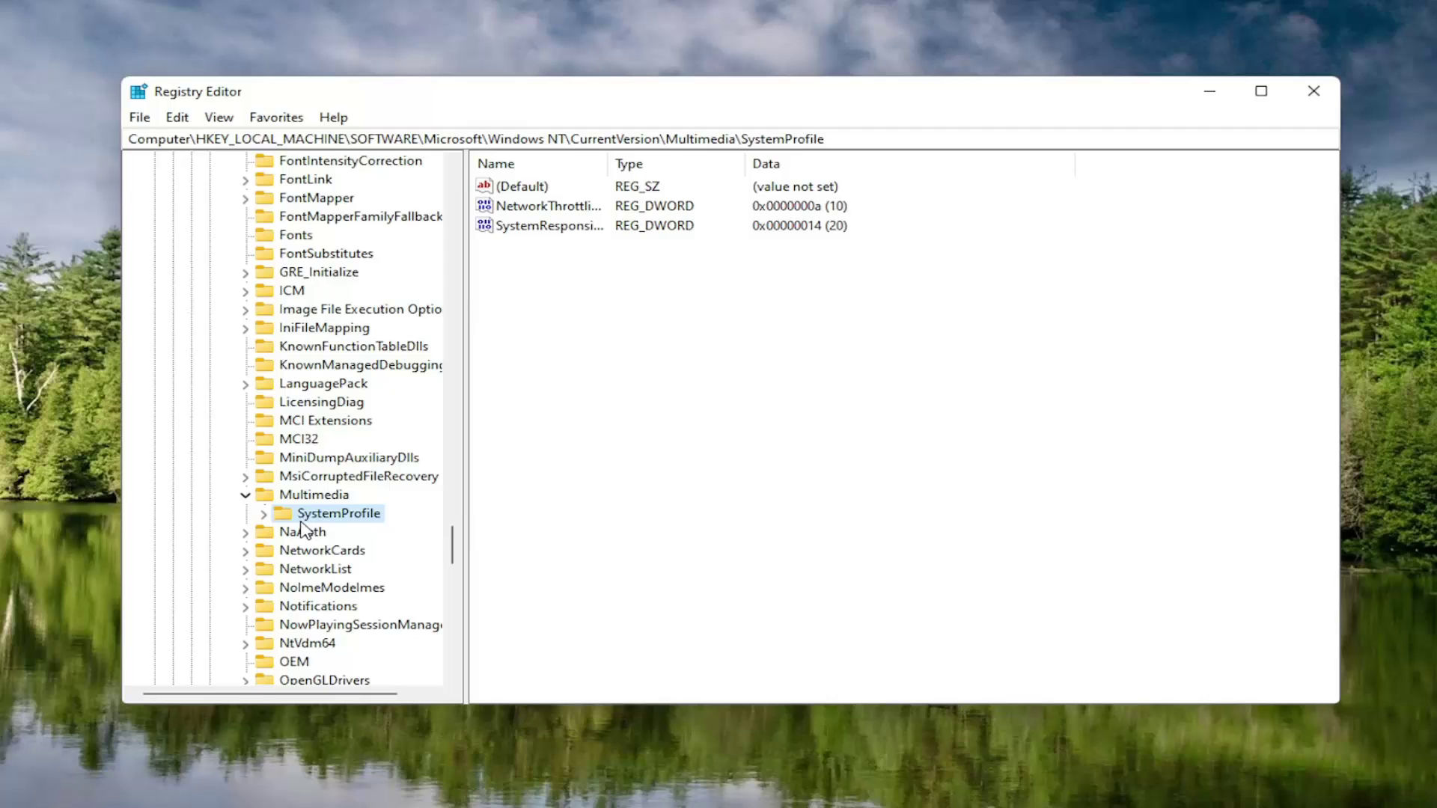
{"action": "left_click_drag", "start_coordinate": [607, 163], "coordinate": [743, 163]}
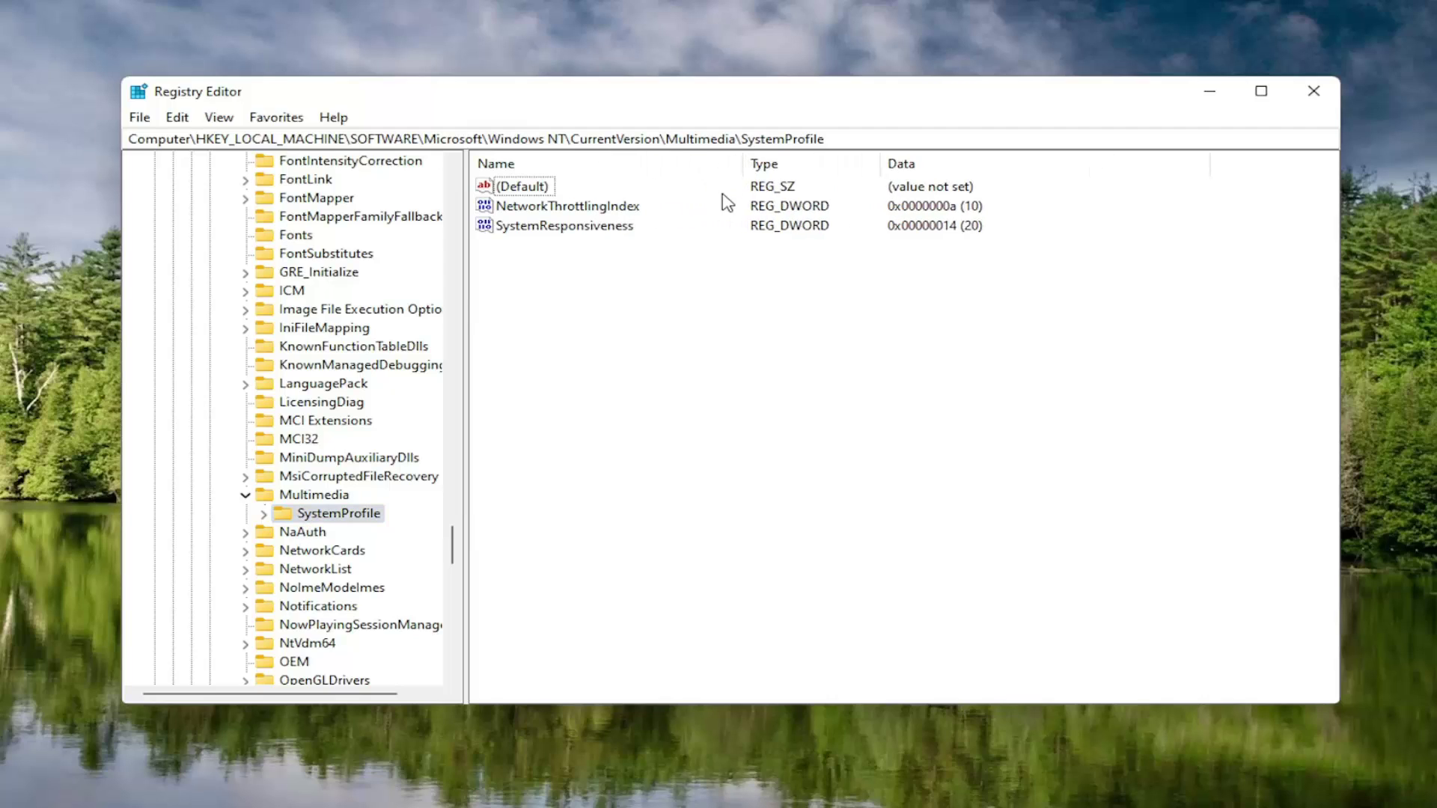
- Change NetworkThrottlingIndex data from 10 to hexadecimal FFFFFFFF and collapse Multimedia
{"action": "double_click", "coordinate": [568, 206]}
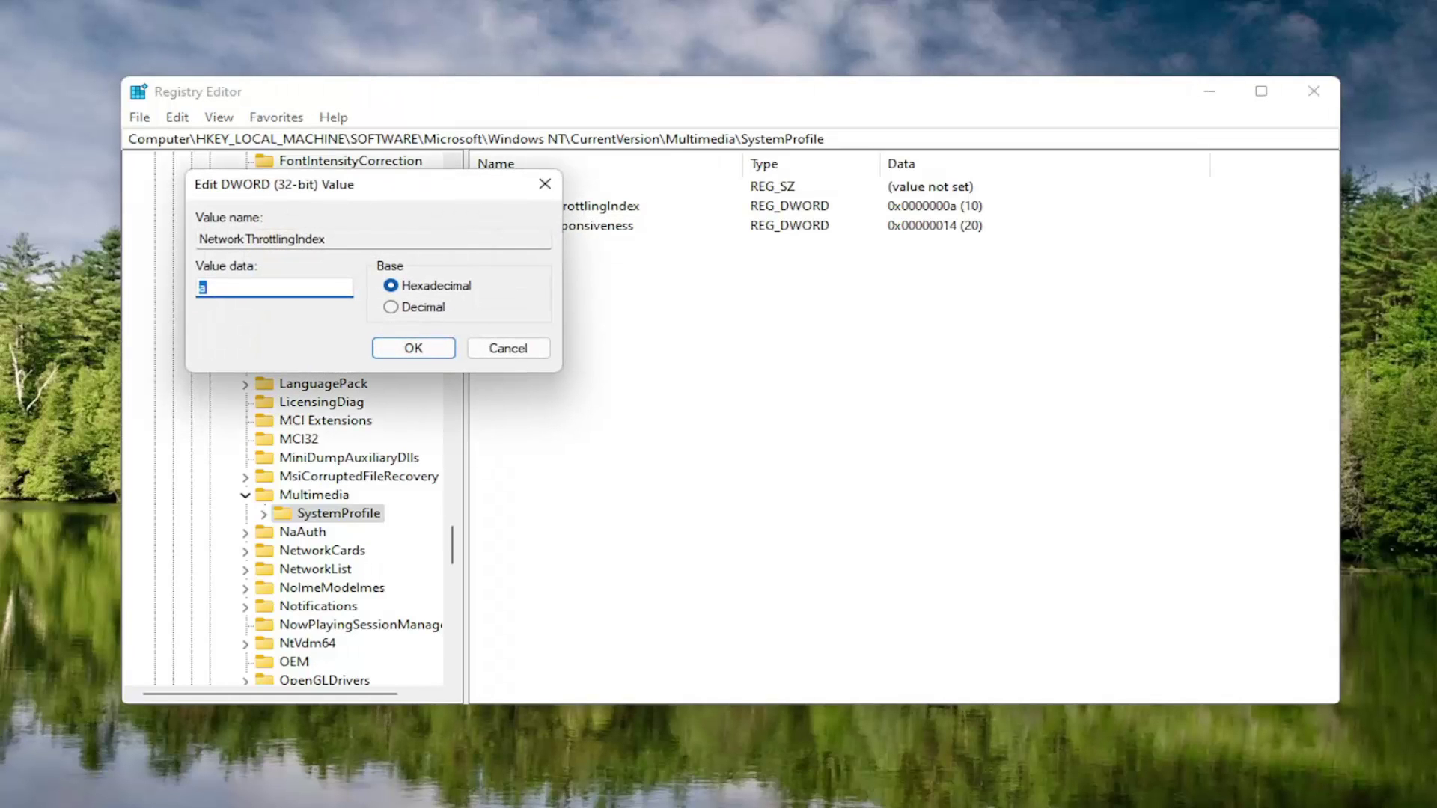
{"action": "left_click", "coordinate": [217, 293]}
{"action": "left_click_drag", "start_coordinate": [304, 194], "coordinate": [725, 243]}
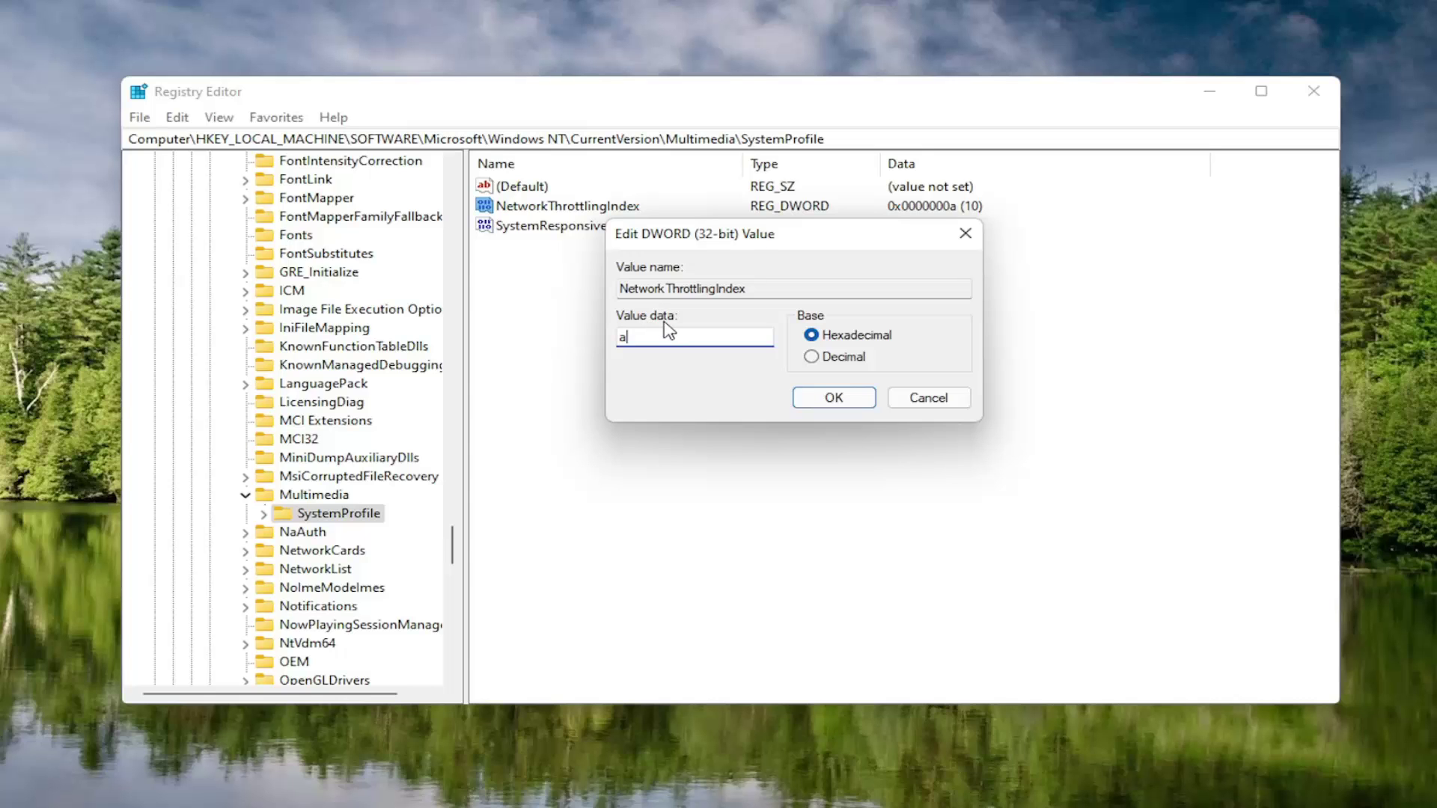
{"action": "key", "text": "BackSpace"}
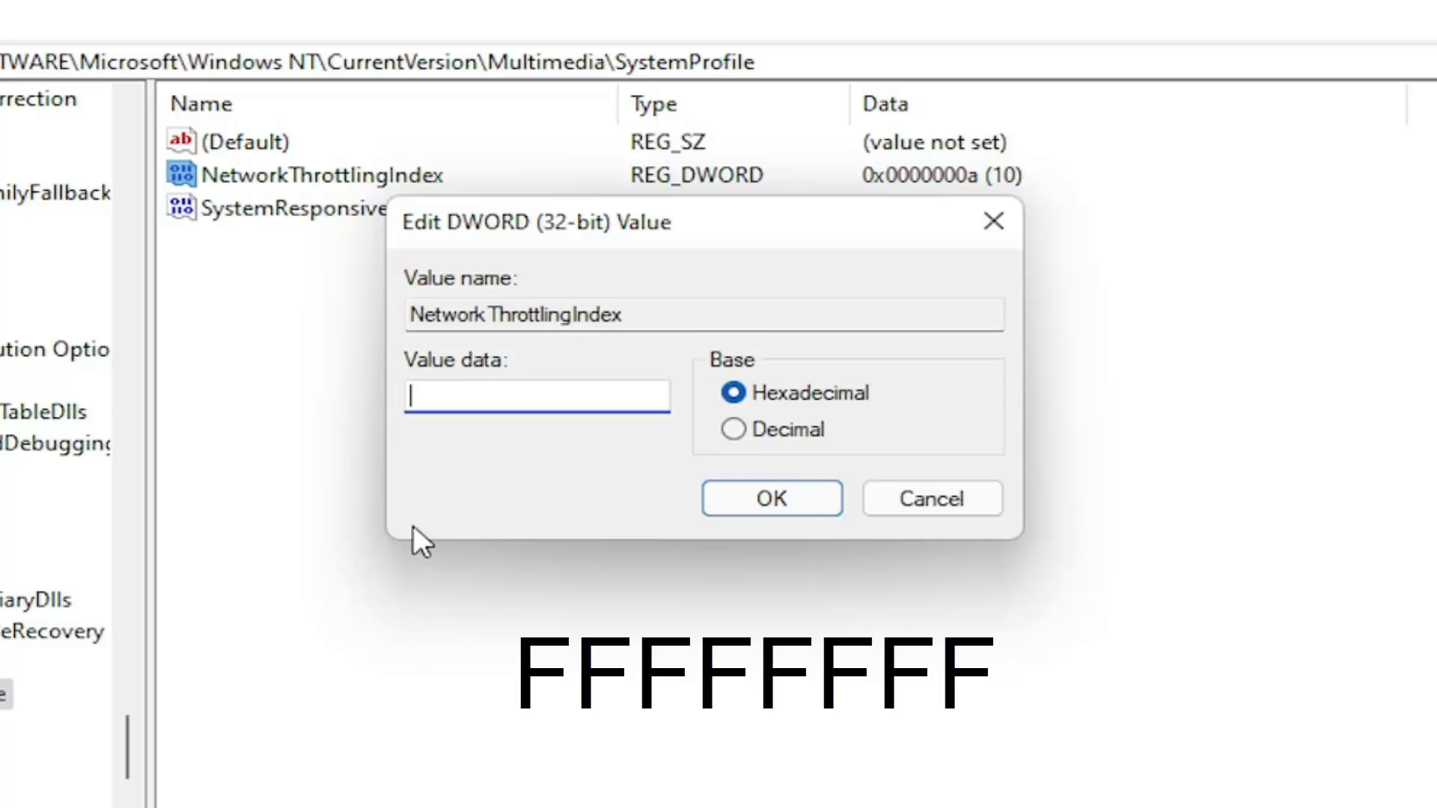
{"action": "type", "text": "FFFFFFFF"}
{"action": "key", "text": "shift+Left"}
{"action": "key", "text": "shift+Left"}
{"action": "key", "text": "shift+Left"}
{"action": "key", "text": "shift+Left"}
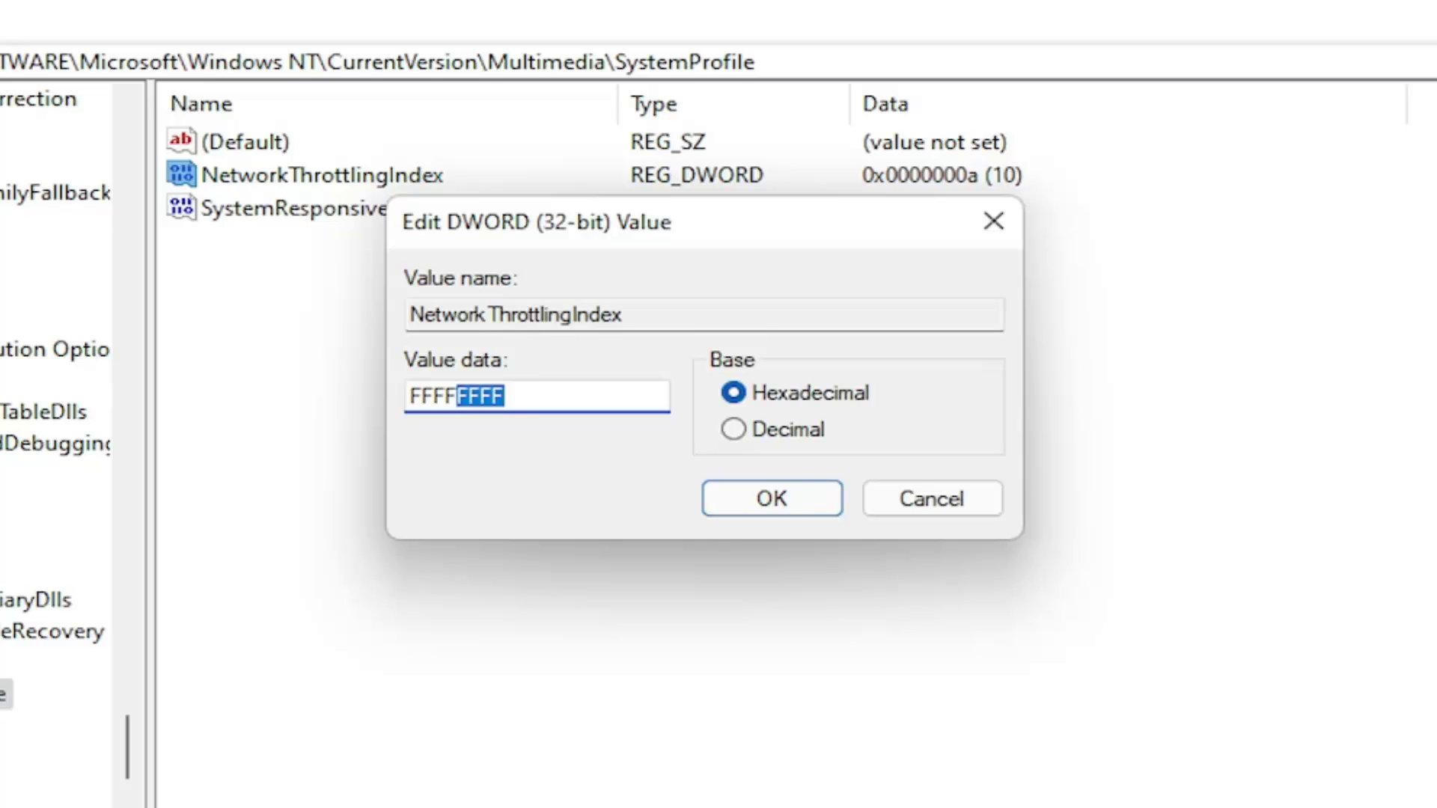
{"action": "left_click", "coordinate": [506, 396]}
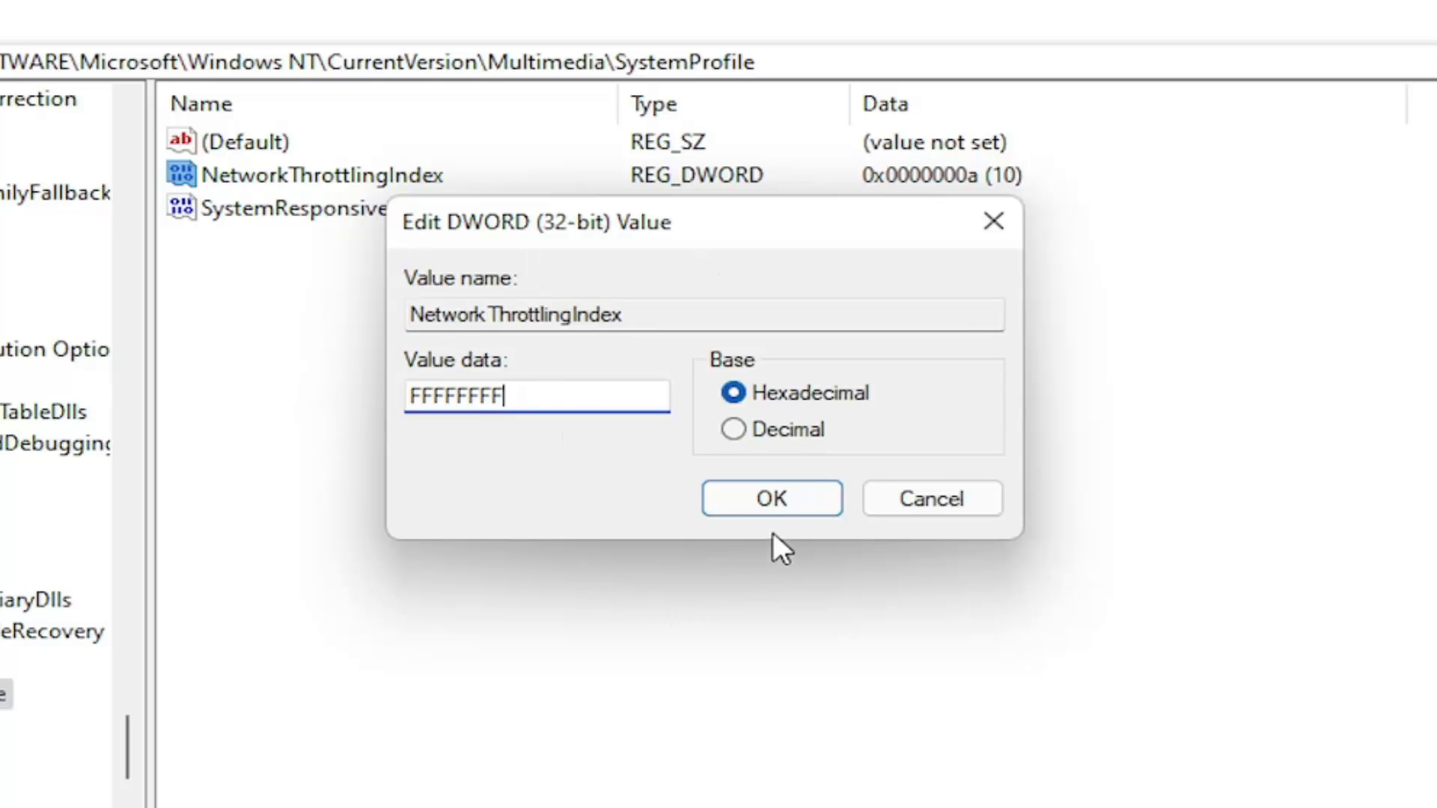
{"action": "left_click", "coordinate": [765, 491]}
{"action": "left_click", "coordinate": [6, 662]}
- Collapse Microsoft, SOFTWARE and HKEY_LOCAL_MACHINE back to the top level
{"action": "left_click_drag", "start_coordinate": [121, 752], "coordinate": [183, 144]}
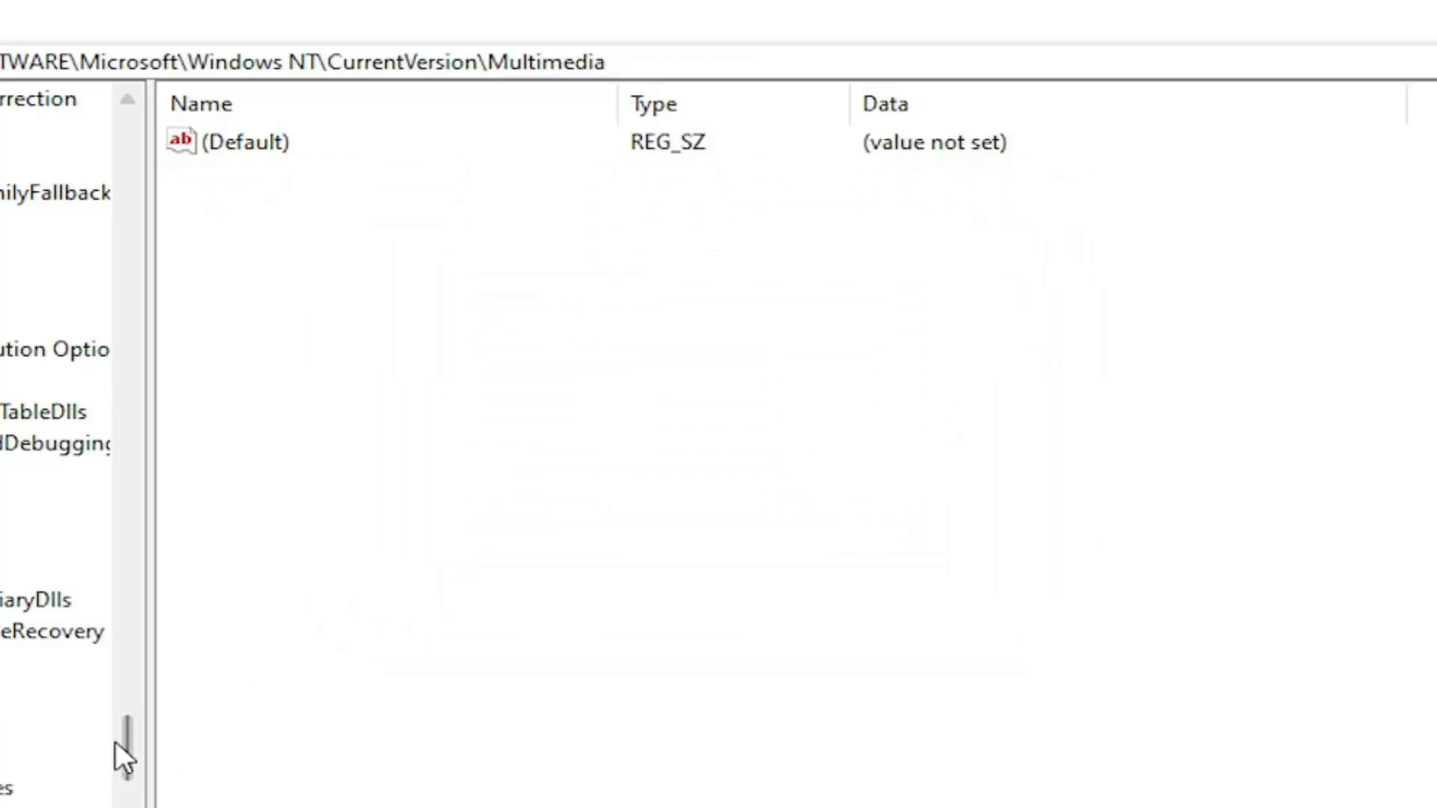
{"action": "left_click_drag", "start_coordinate": [448, 114], "coordinate": [447, 104]}
{"action": "left_click", "coordinate": [56, 447]}
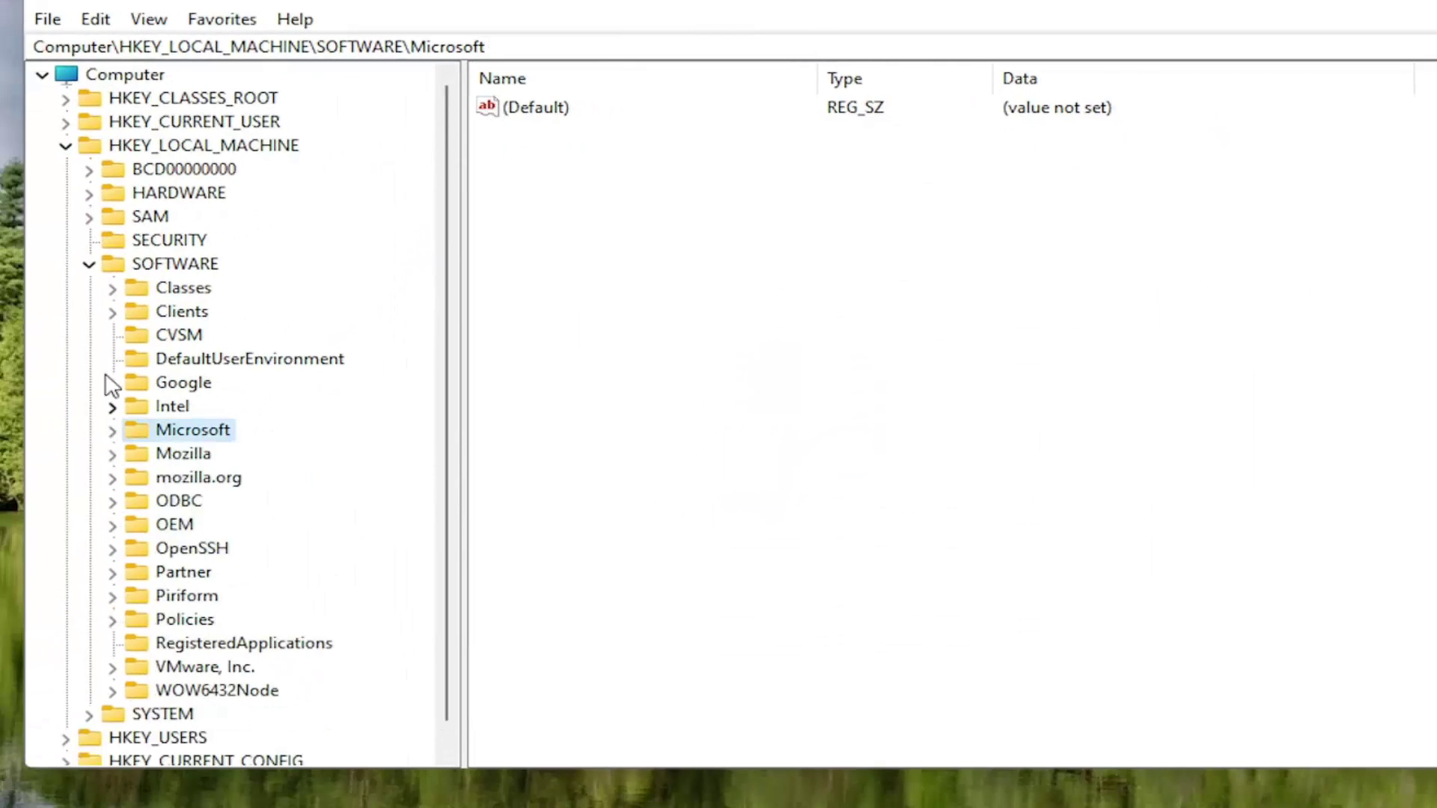
{"action": "left_click", "coordinate": [33, 274]}
{"action": "left_click", "coordinate": [7, 152]}
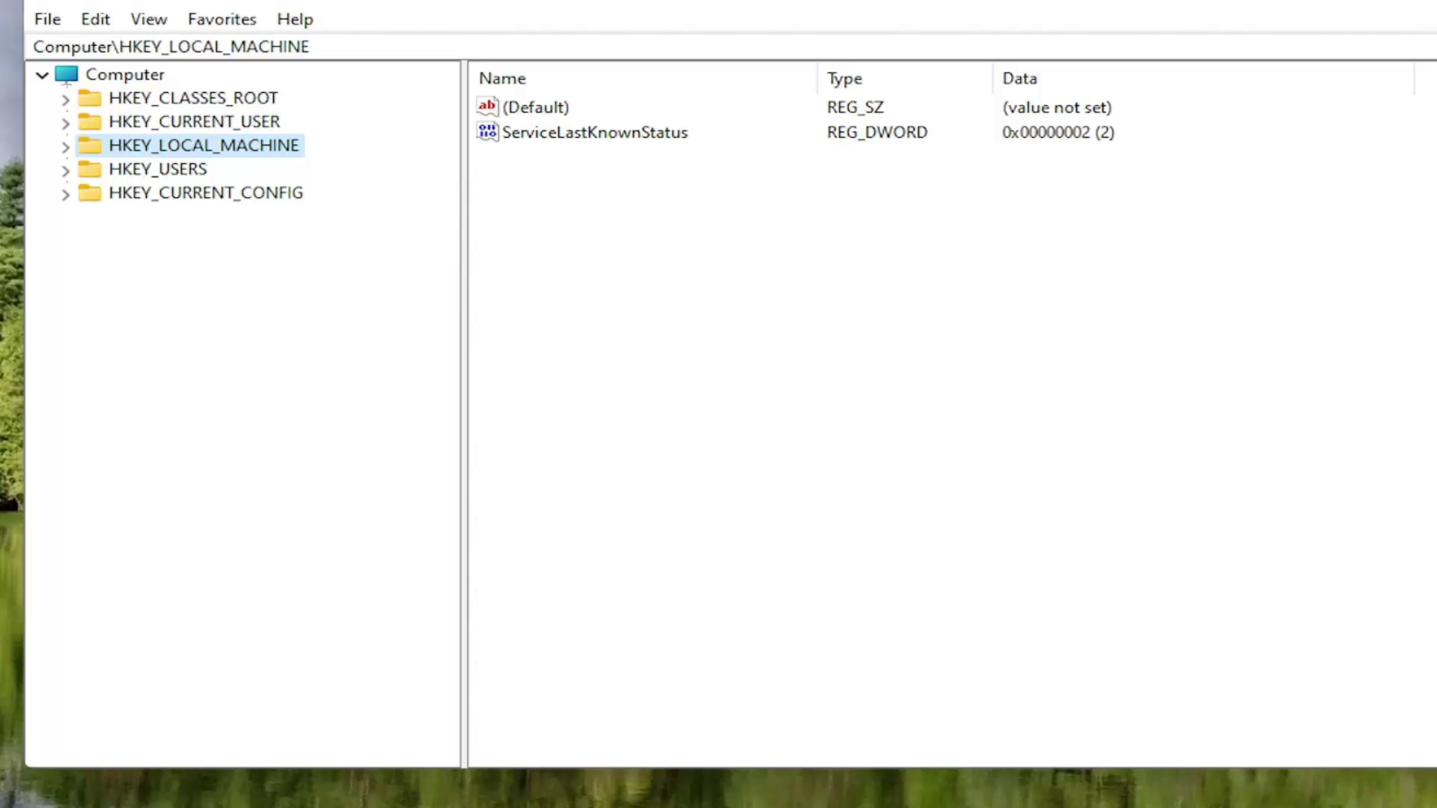
- Expand HKEY_LOCAL_MACHINE > SYSTEM > CurrentControlSet > Services
{"action": "double_click", "coordinate": [246, 146]}
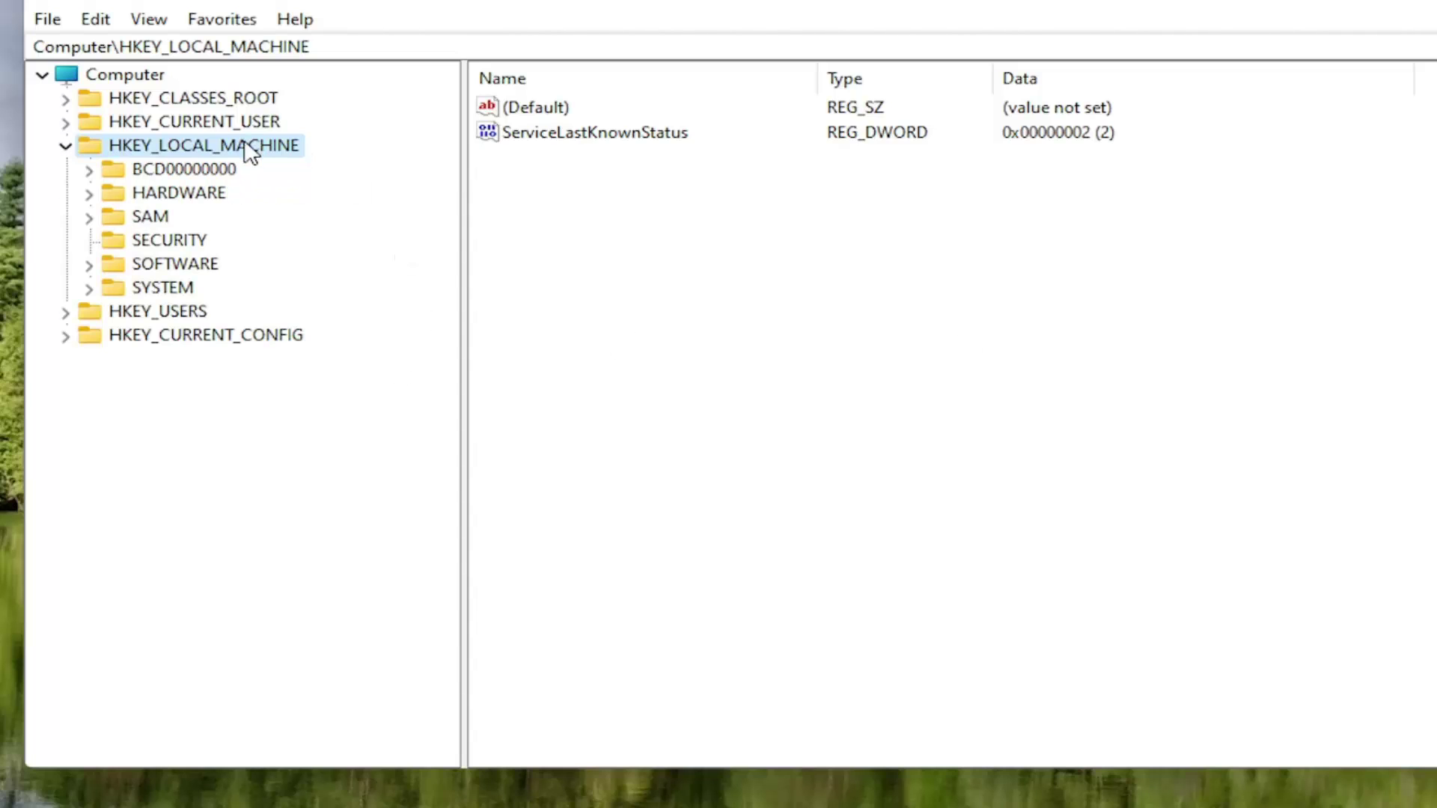
{"action": "double_click", "coordinate": [161, 286]}
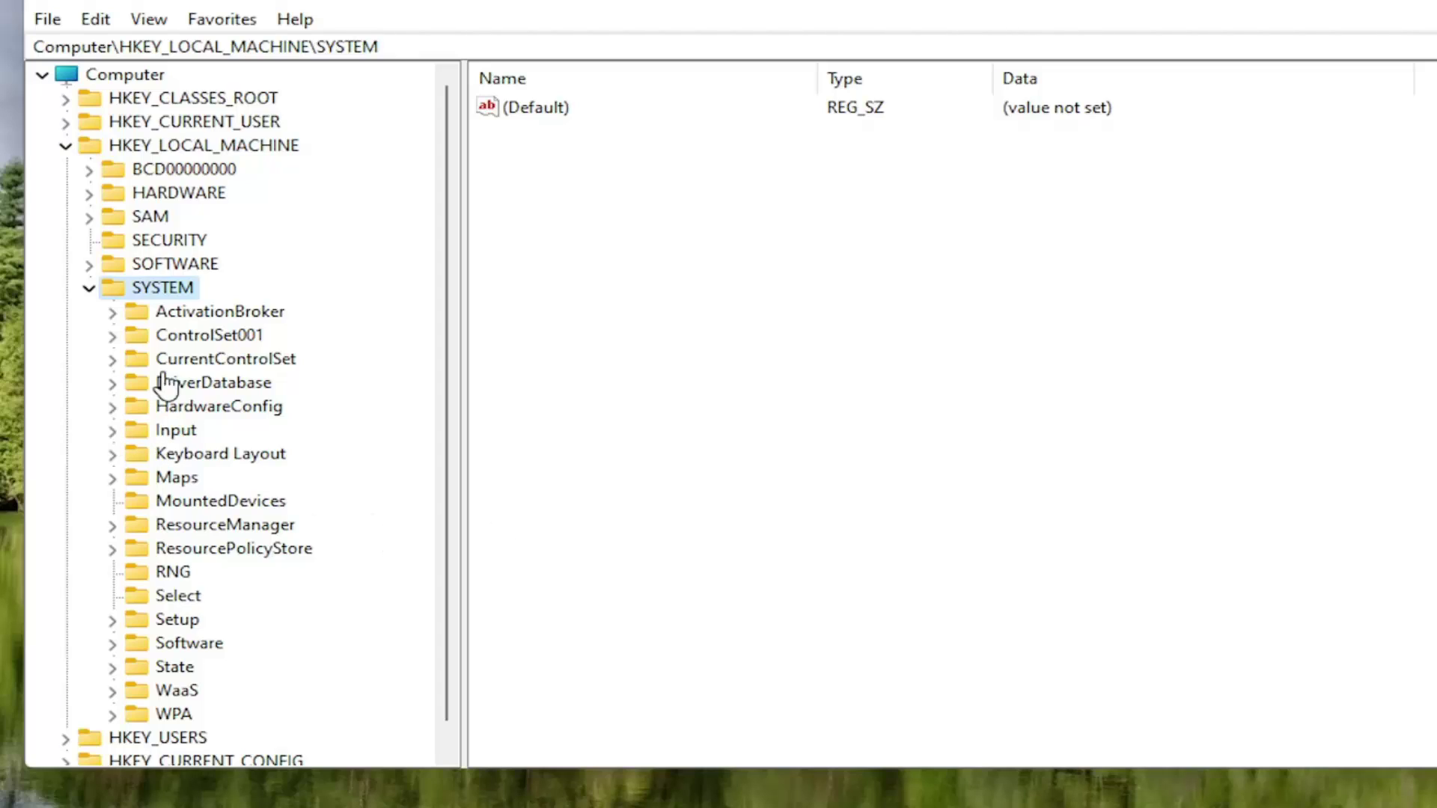
{"action": "double_click", "coordinate": [238, 366]}
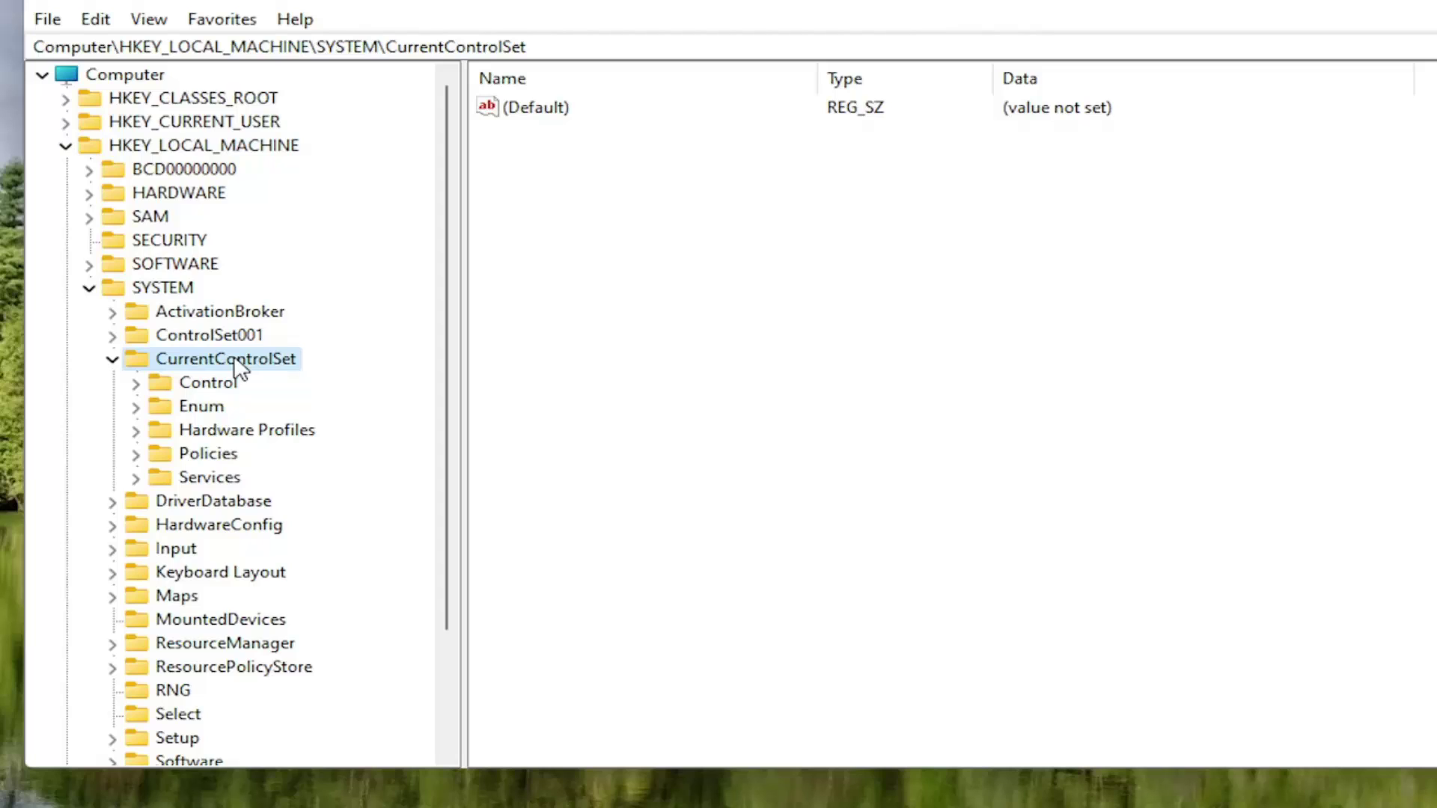
{"action": "double_click", "coordinate": [188, 482]}
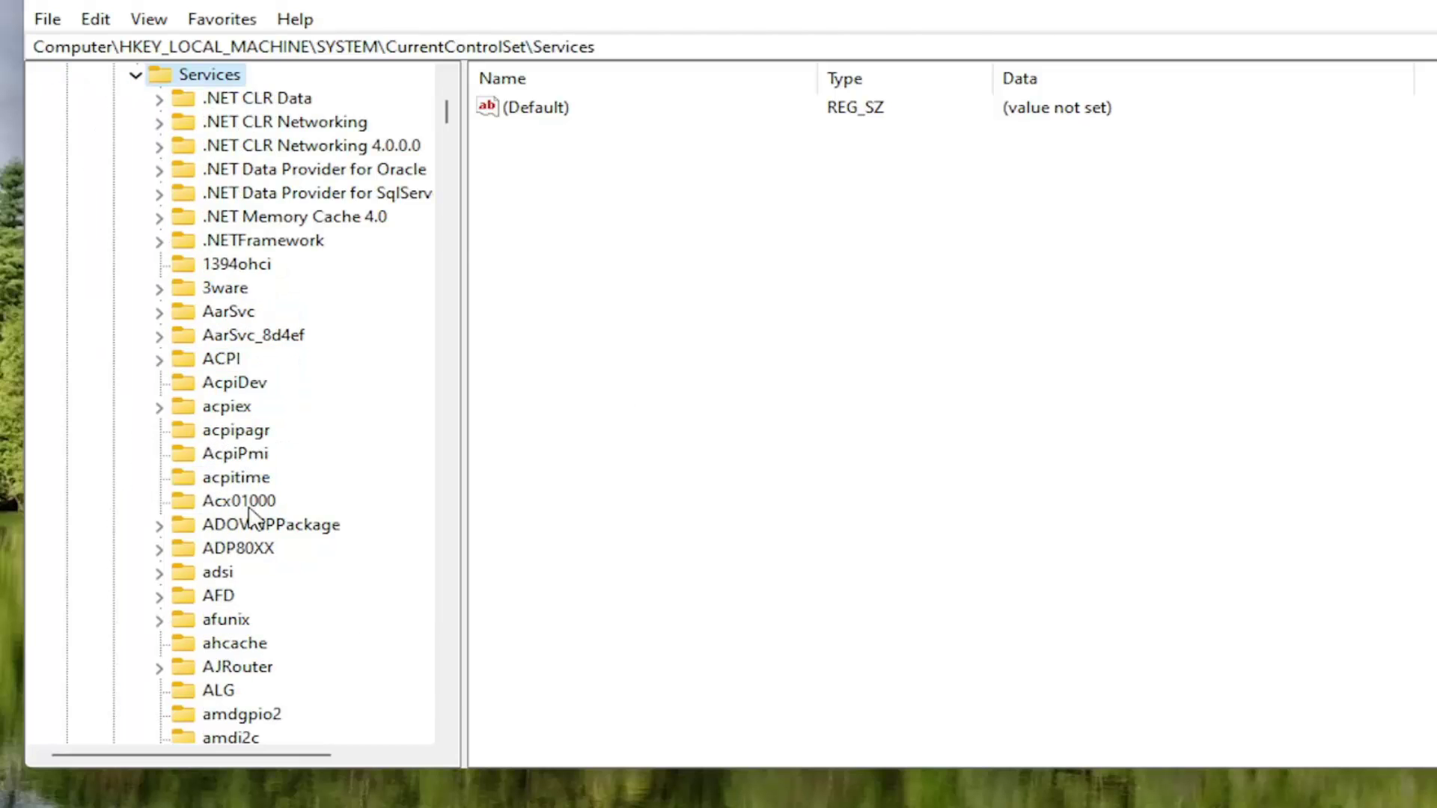
{"action": "scroll", "coordinate": [255, 547], "scroll_direction": "down", "scroll_amount": 8}
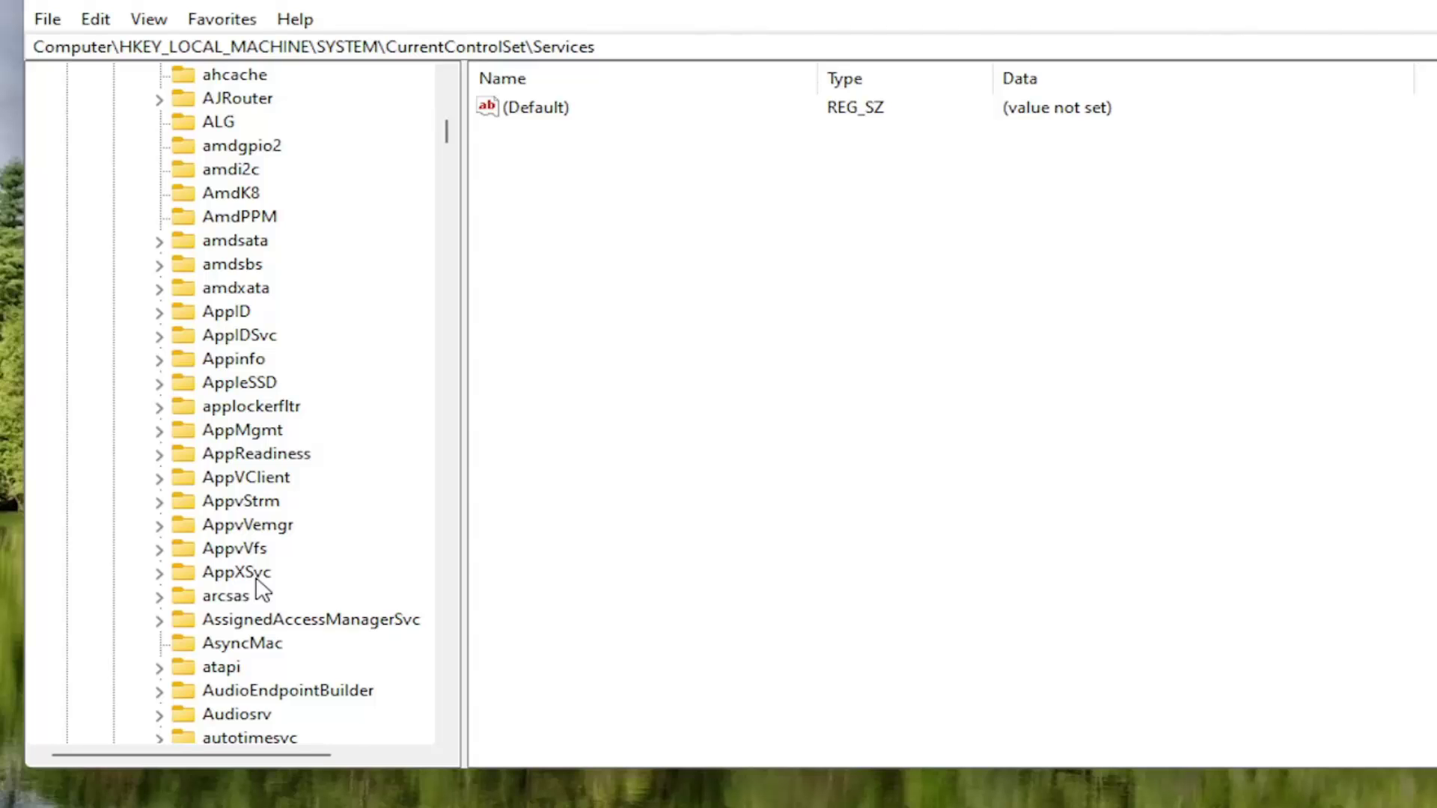
{"action": "scroll", "coordinate": [262, 591], "scroll_direction": "down", "scroll_amount": 12}
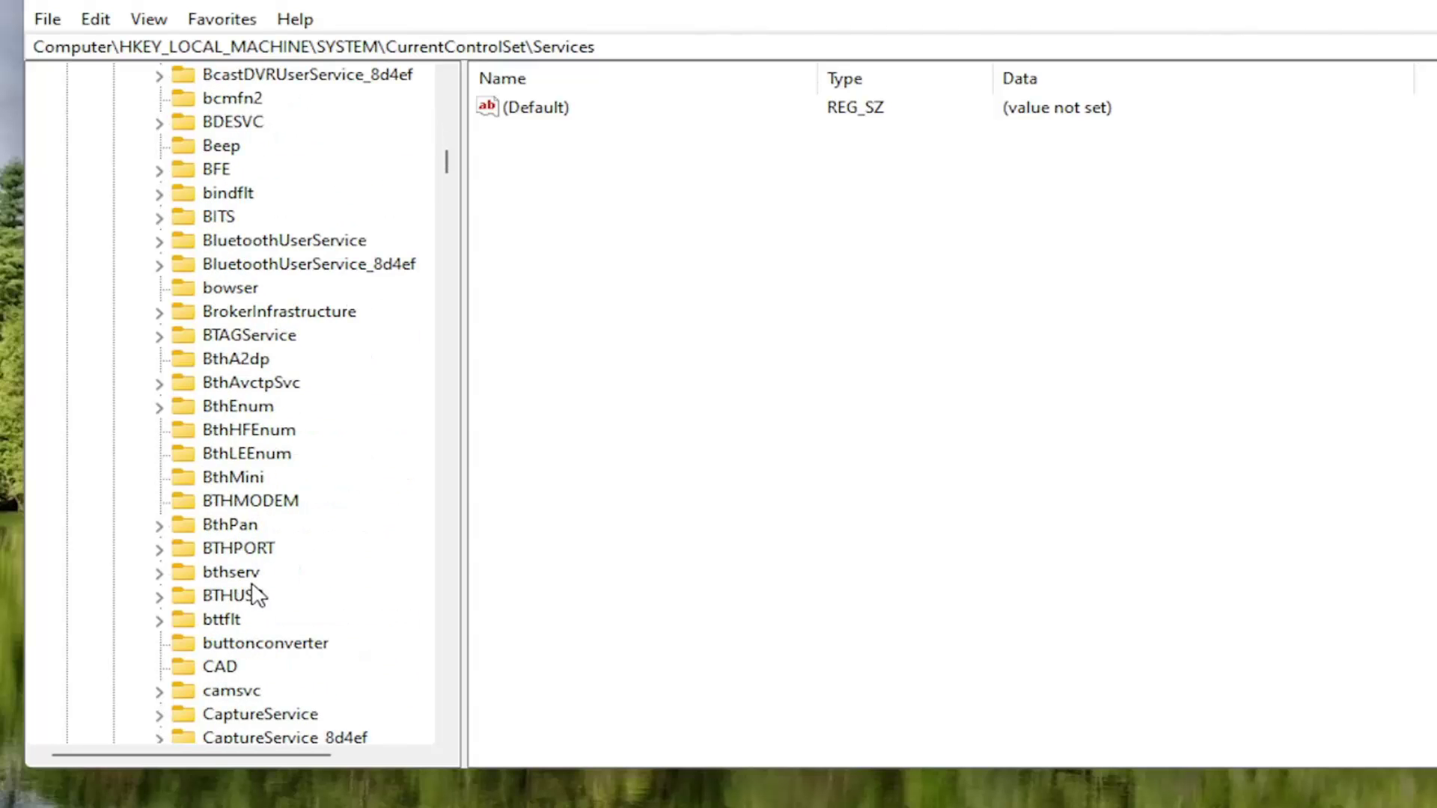
{"action": "scroll", "coordinate": [250, 595], "scroll_direction": "down", "scroll_amount": 9}
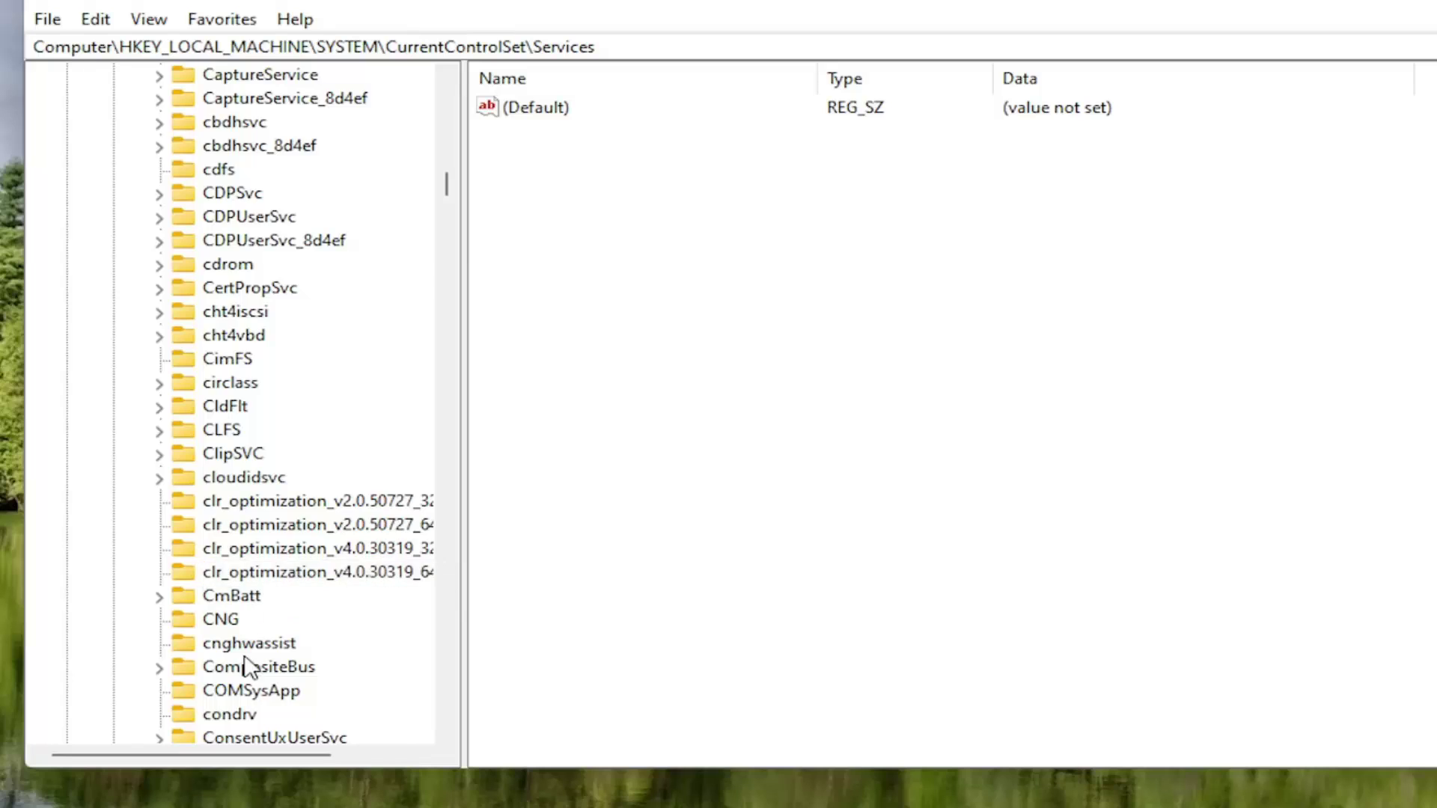
{"action": "scroll", "coordinate": [247, 665], "scroll_direction": "down", "scroll_amount": 8}
- Jump to the Tcpip service by typing tcpip, expand it and open Parameters
{"action": "left_click", "coordinate": [247, 528]}
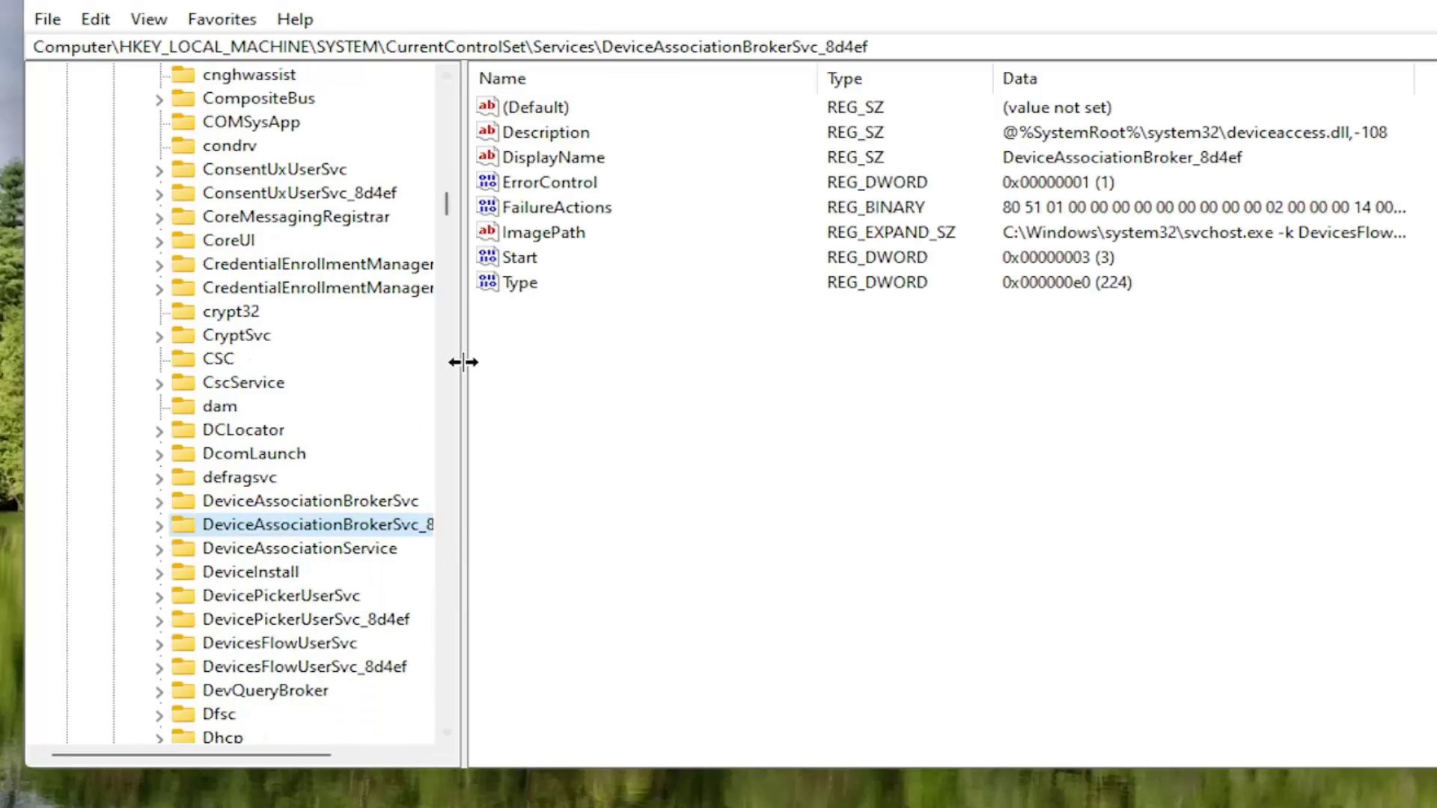
{"action": "type", "text": "tcpip"}
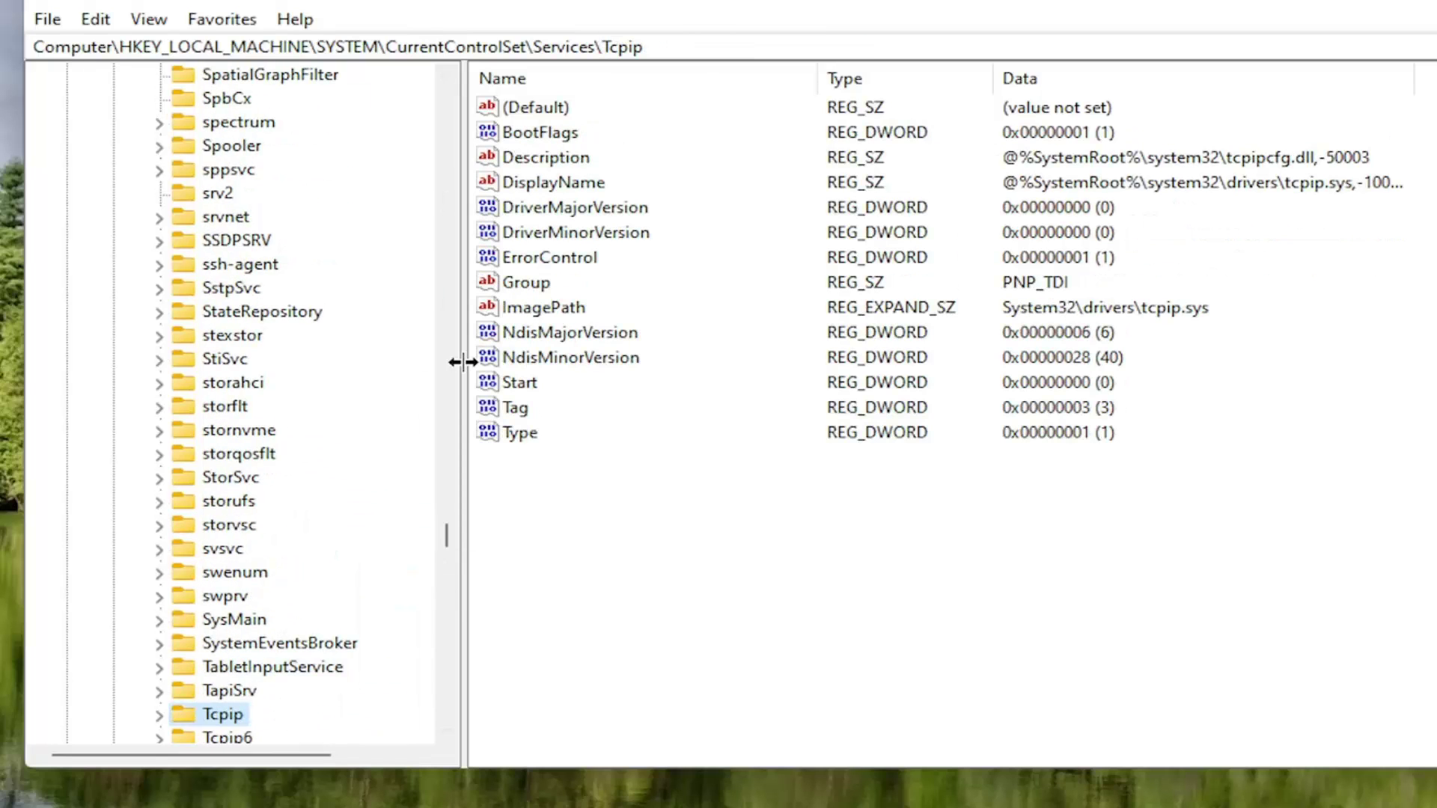
{"action": "scroll", "coordinate": [131, 556], "scroll_direction": "down", "scroll_amount": 2}
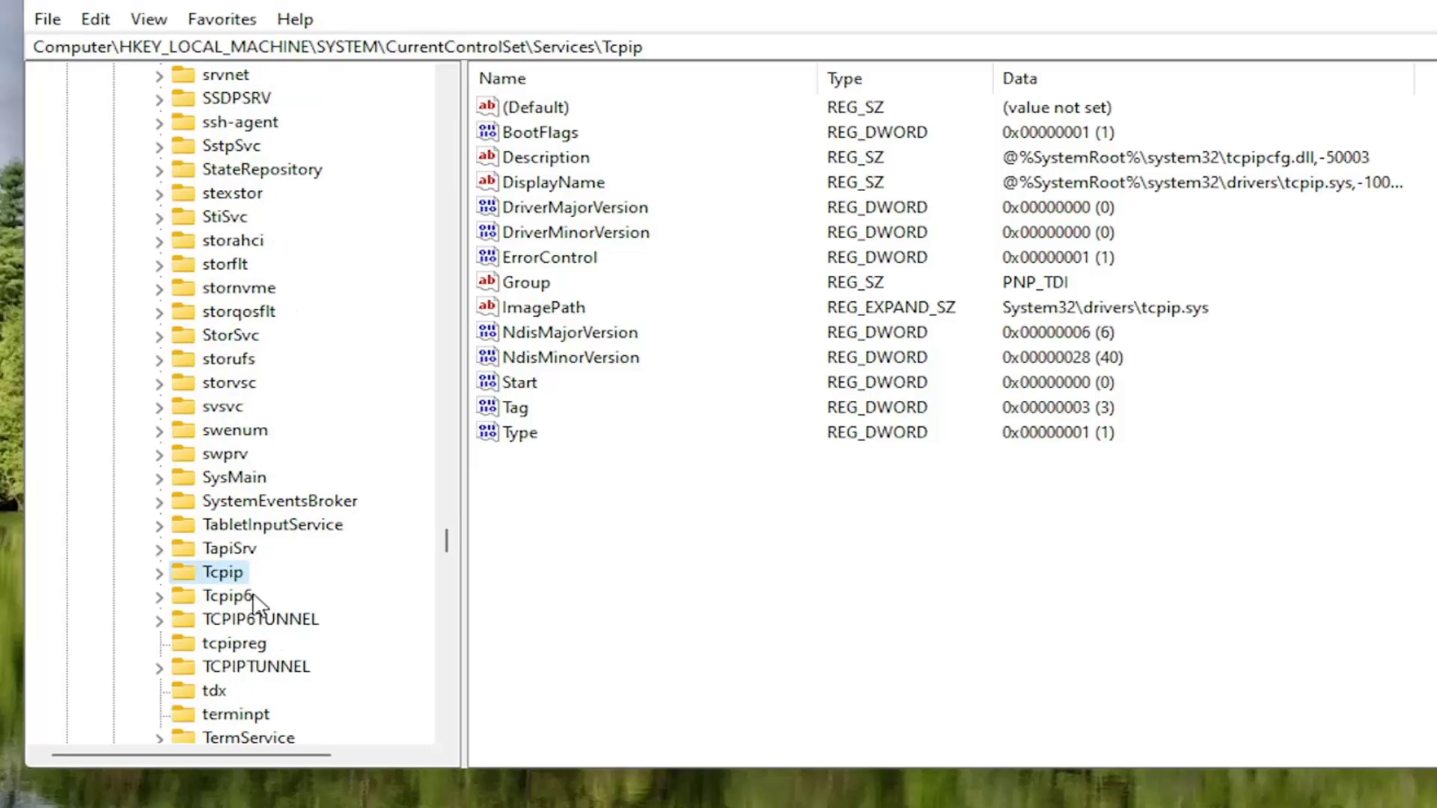
{"action": "scroll", "coordinate": [278, 599], "scroll_direction": "down", "scroll_amount": 2}
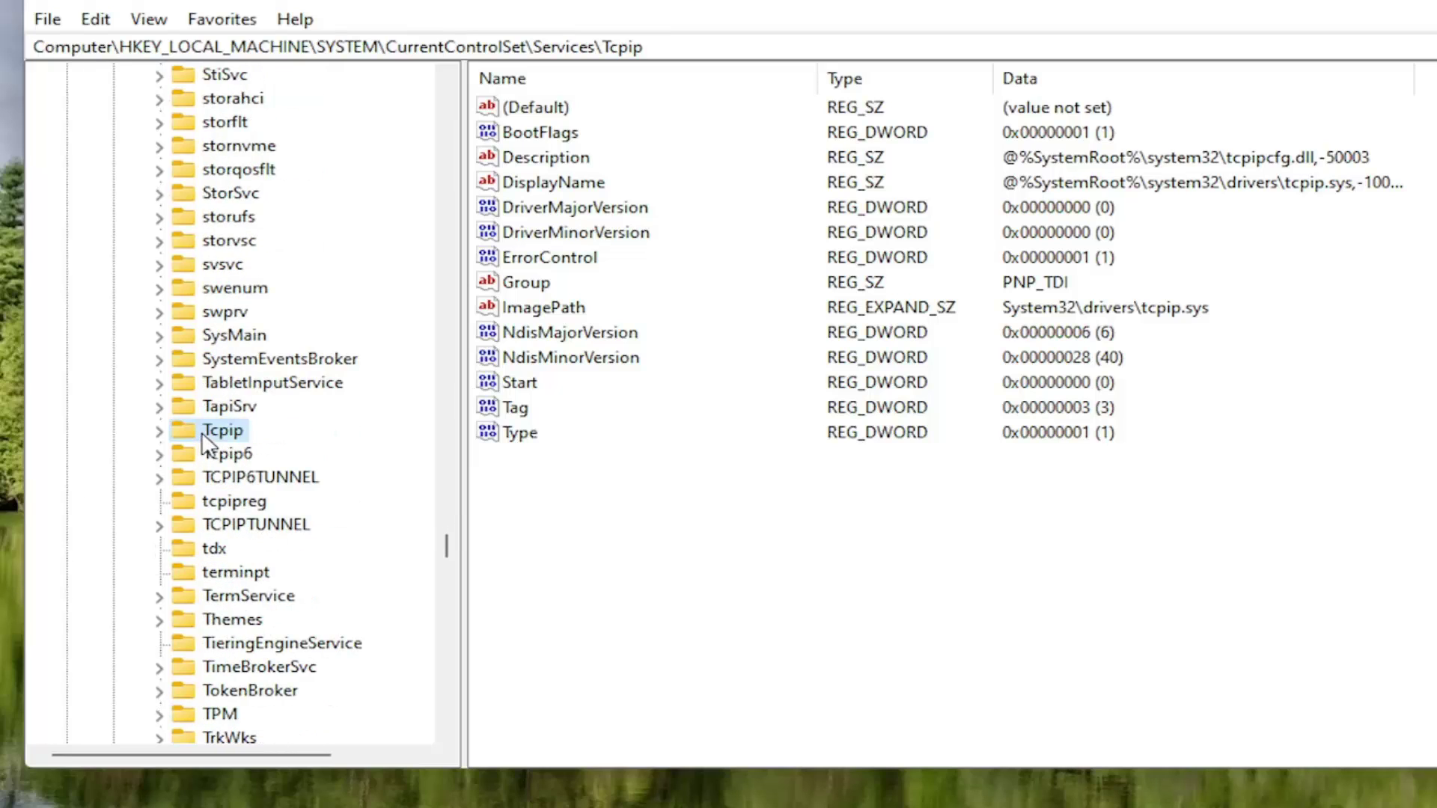
{"action": "double_click", "coordinate": [214, 432]}
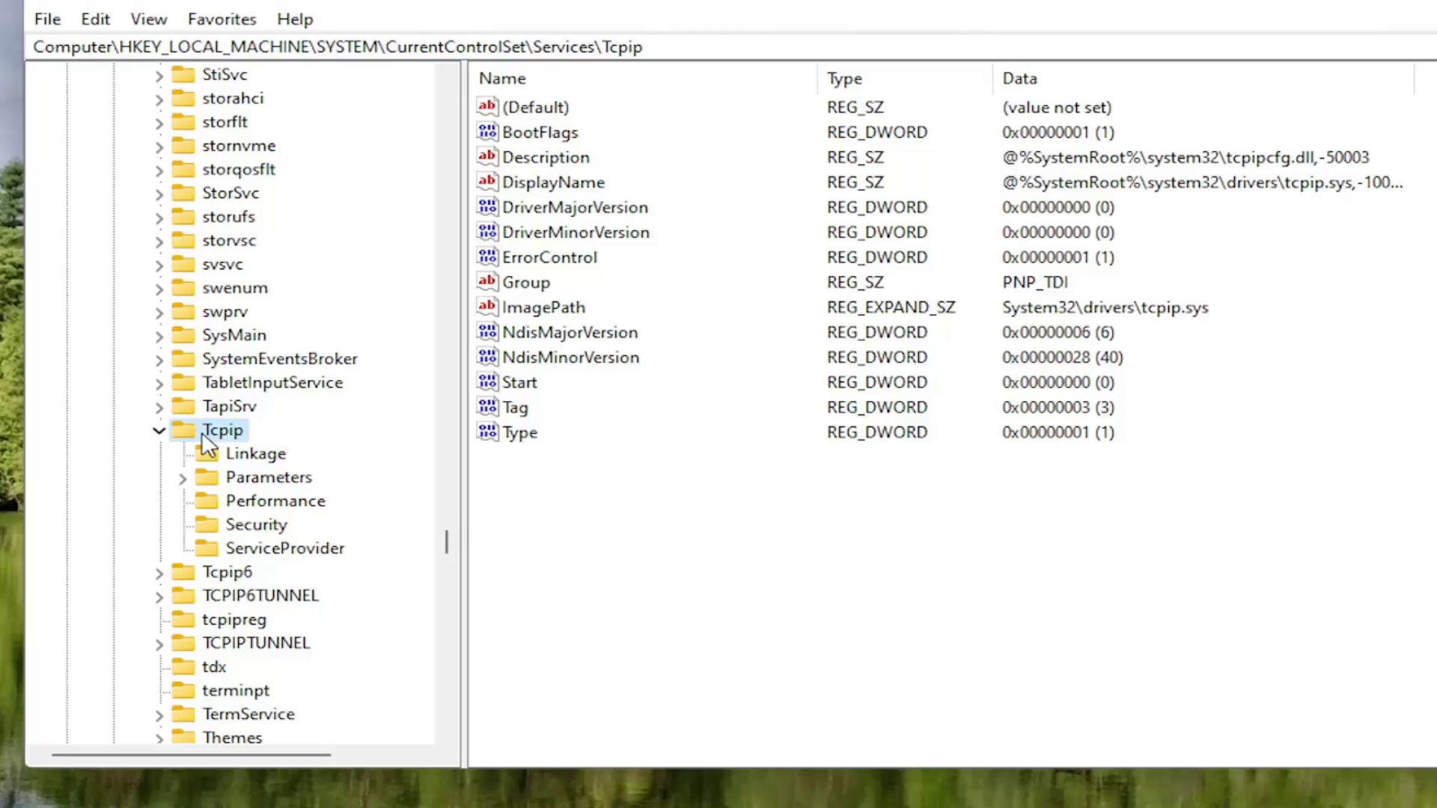
{"action": "double_click", "coordinate": [235, 479]}
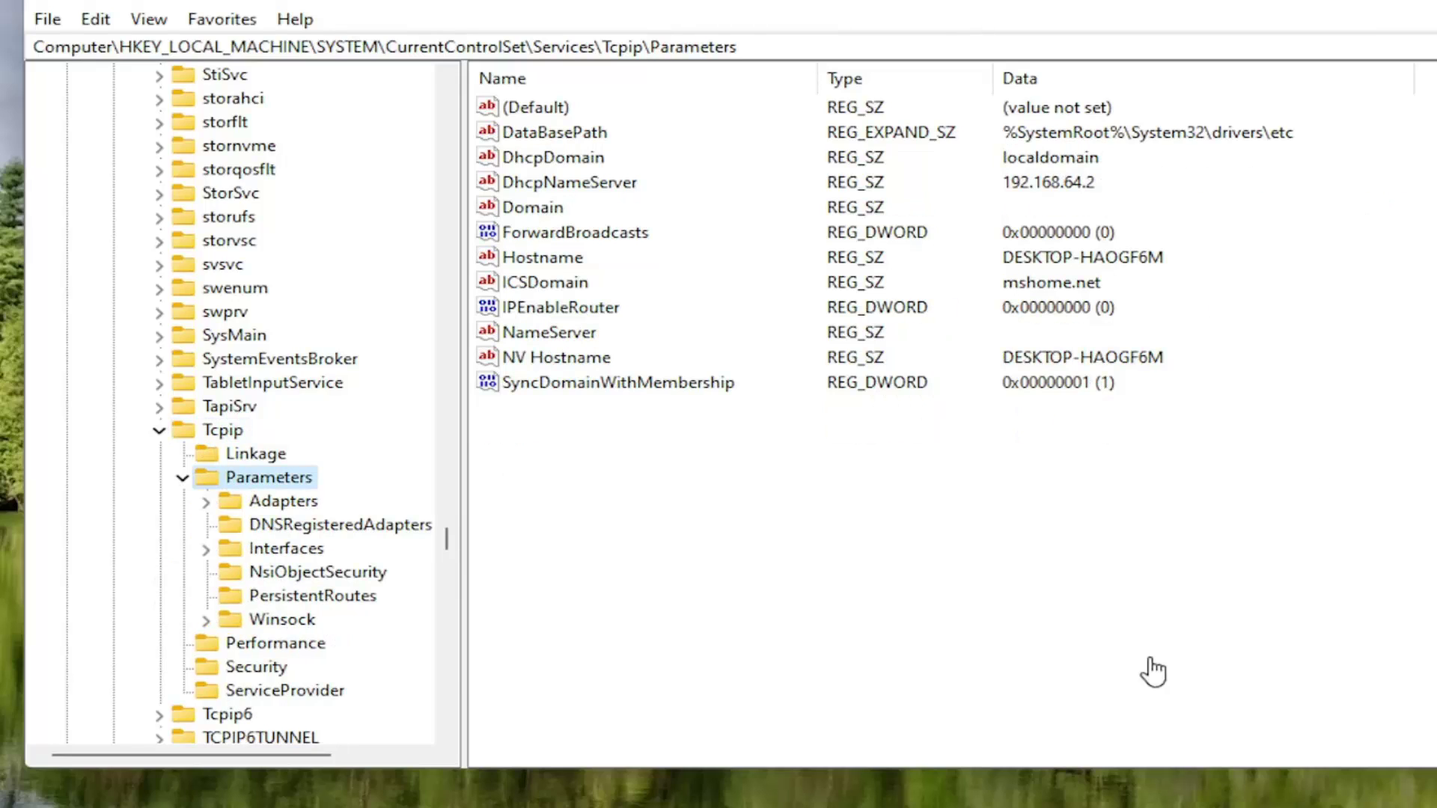
- Expand Parameters\Interfaces and widen the tree to read the adapter GUIDs
{"action": "left_click", "coordinate": [252, 545]}
{"action": "double_click", "coordinate": [253, 546]}
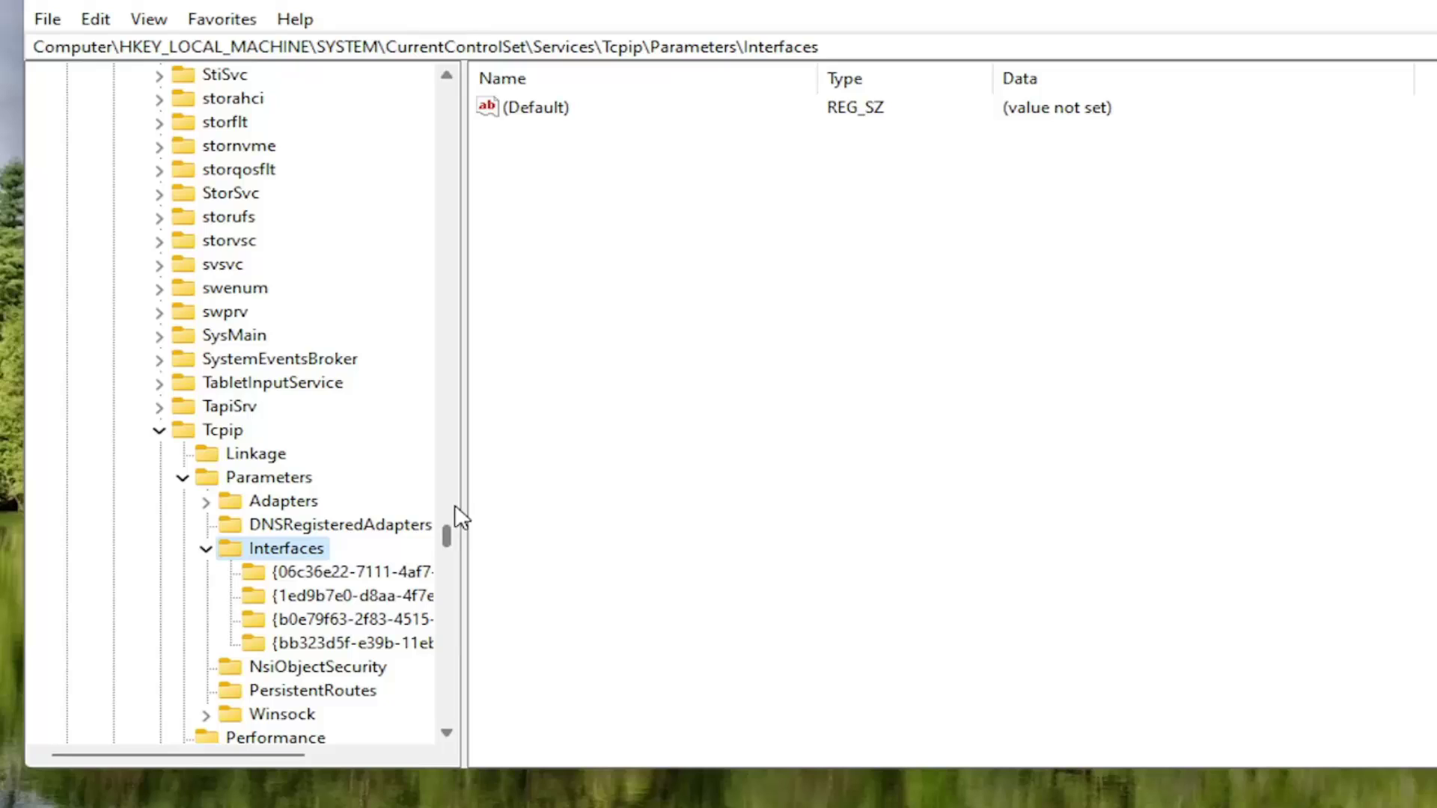
{"action": "left_click_drag", "start_coordinate": [464, 527], "coordinate": [540, 527]}
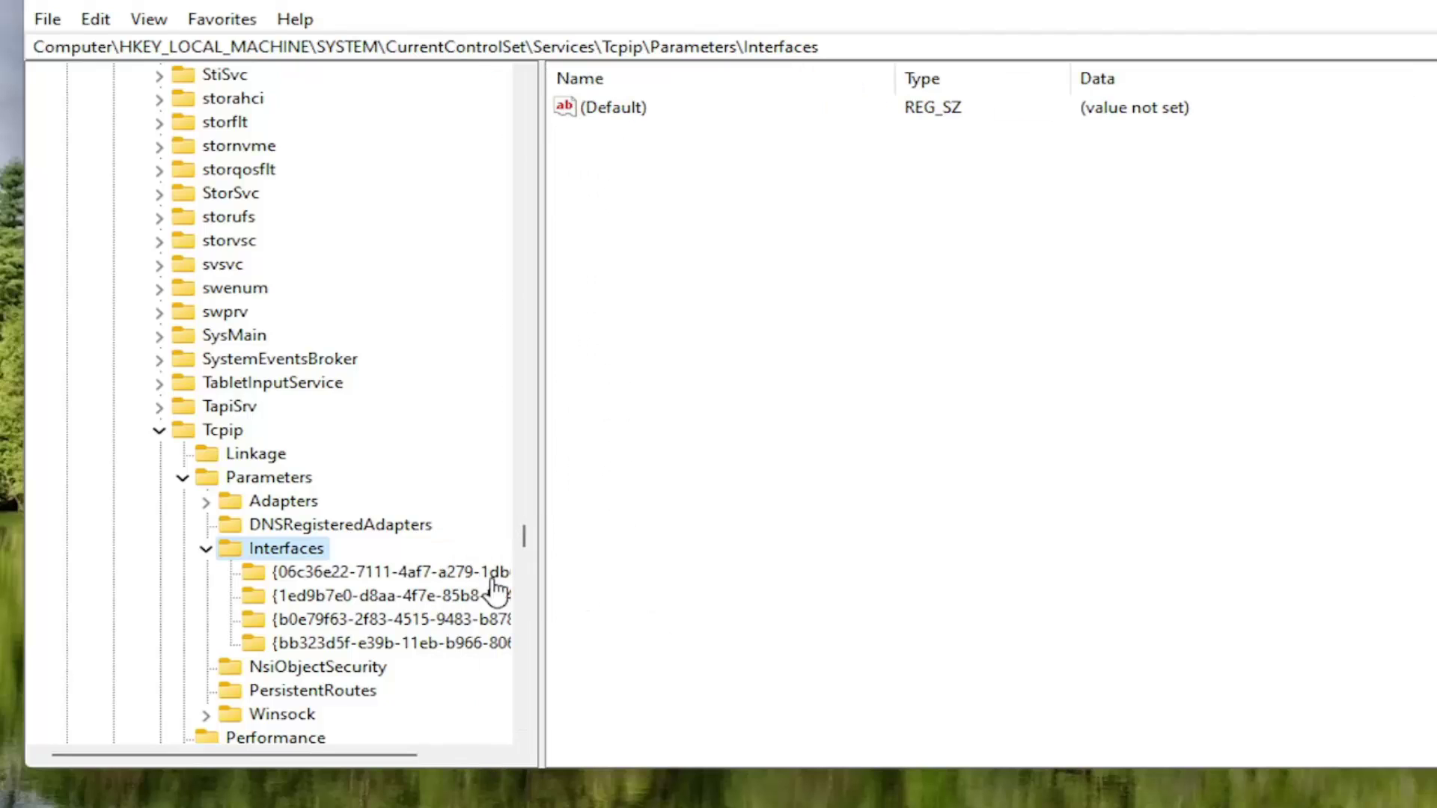
- Check each adapter key and settle on {b0e79f63-…} with DhcpIPAddress 192.168.64.132
{"action": "left_click", "coordinate": [375, 571]}
{"action": "left_click", "coordinate": [380, 595]}
{"action": "left_click", "coordinate": [353, 619]}
{"action": "left_click", "coordinate": [352, 645]}
{"action": "left_click", "coordinate": [348, 619]}
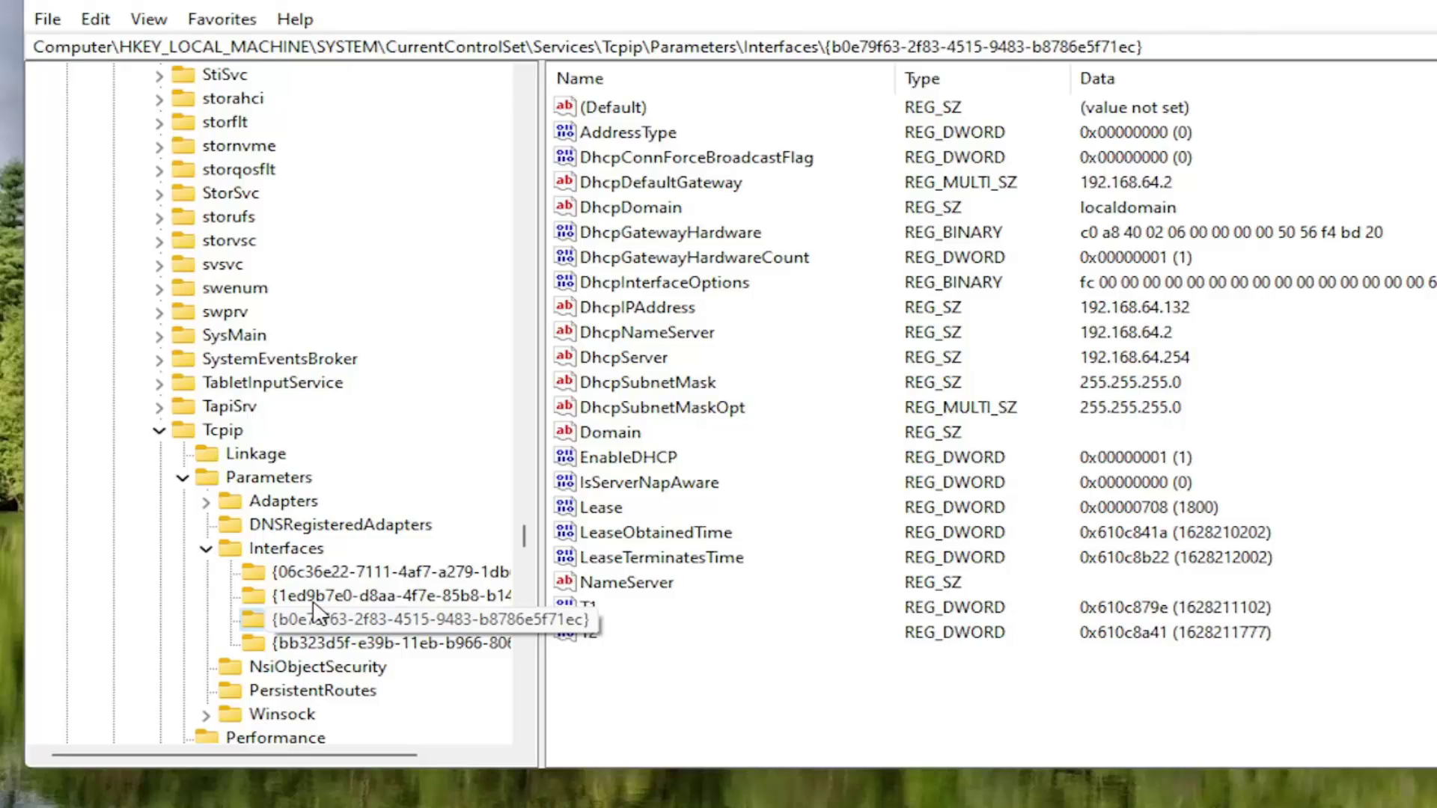
{"action": "left_click", "coordinate": [314, 643]}
{"action": "left_click", "coordinate": [296, 598]}
{"action": "left_click", "coordinate": [307, 620]}
{"action": "left_click", "coordinate": [308, 569]}
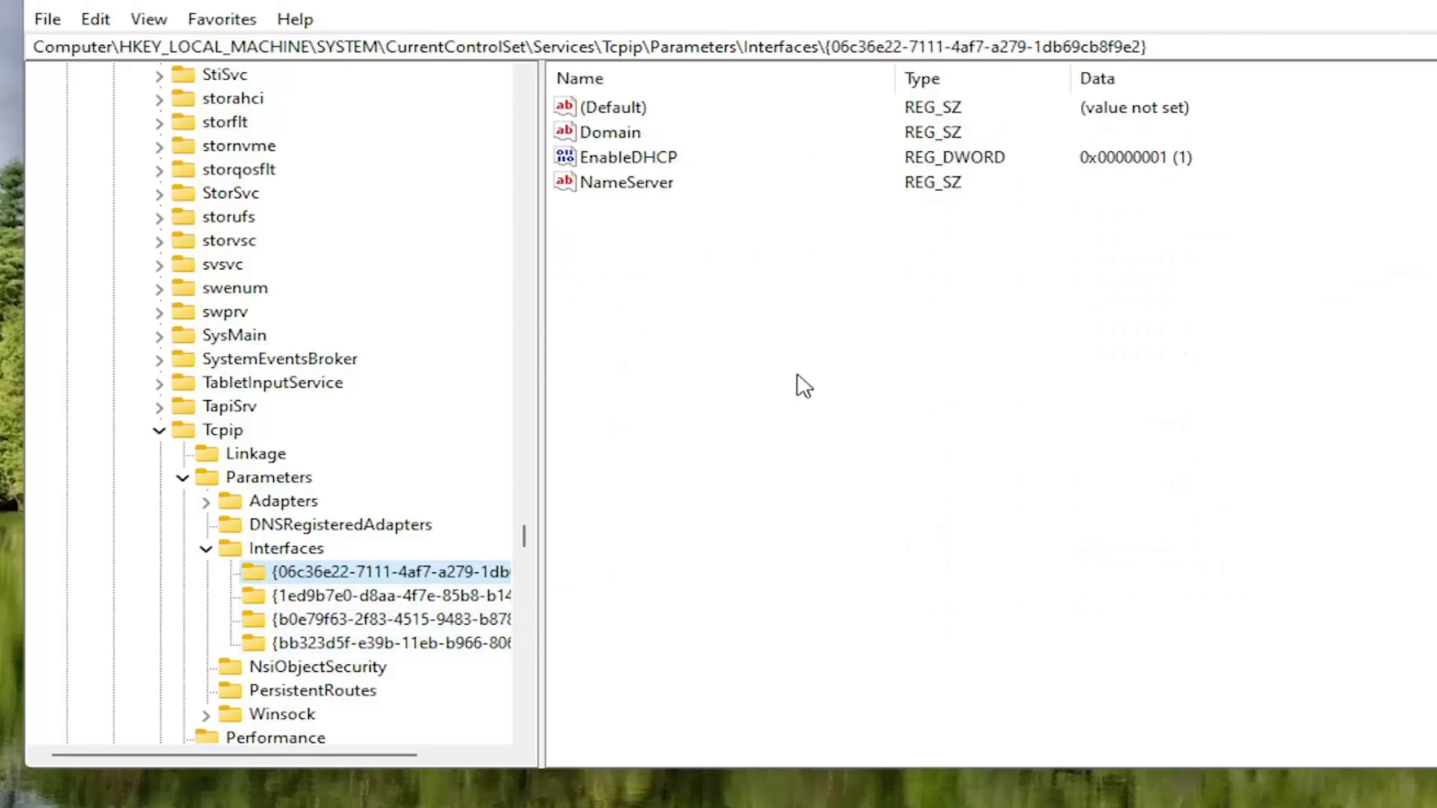
{"action": "left_click", "coordinate": [321, 596]}
{"action": "left_click", "coordinate": [330, 620]}
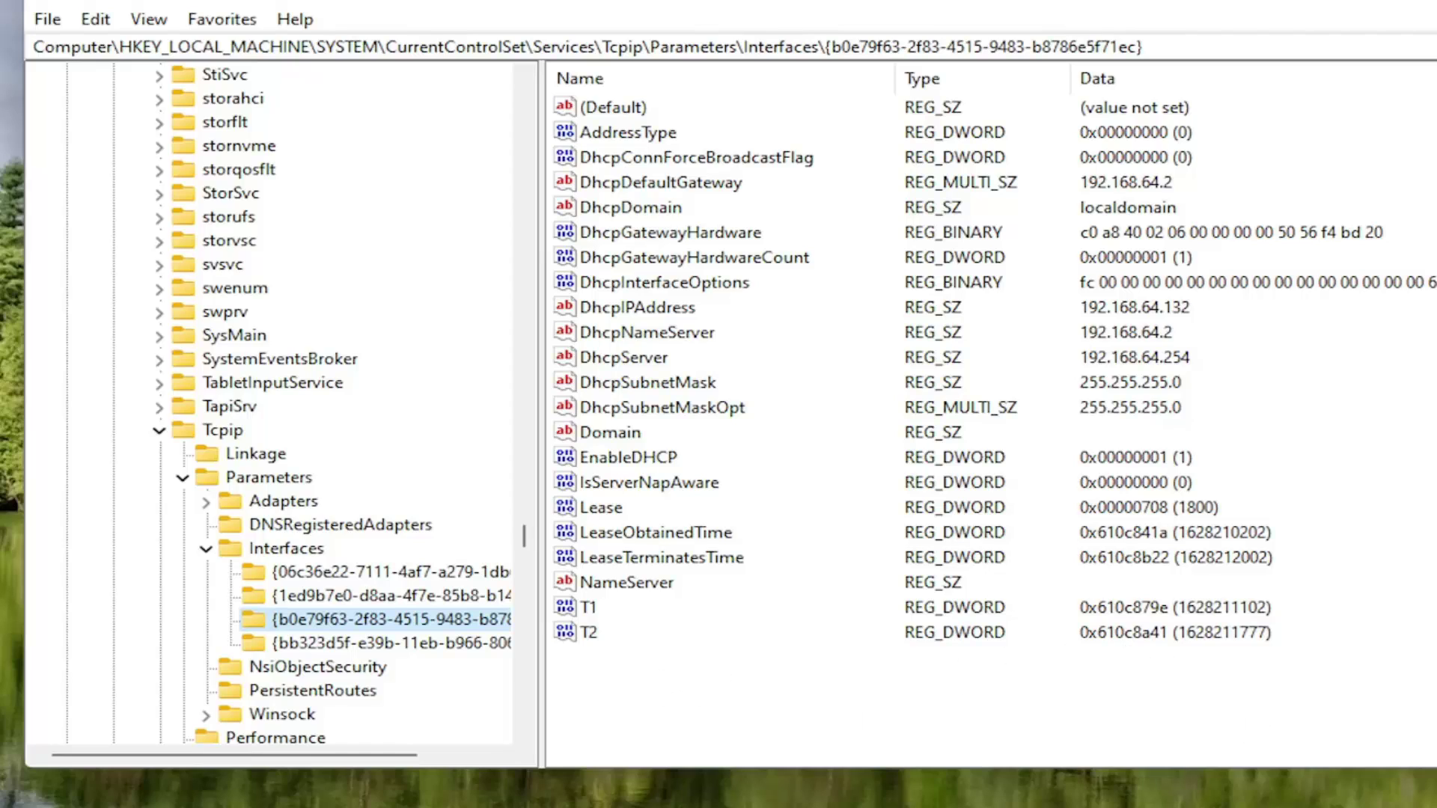
- Add a new DWORD (32-bit) value named TCPackFrequency to the {b0e79f63-…} adapter key
{"action": "right_click", "coordinate": [622, 685]}
{"action": "mouse_move", "coordinate": [703, 696]}
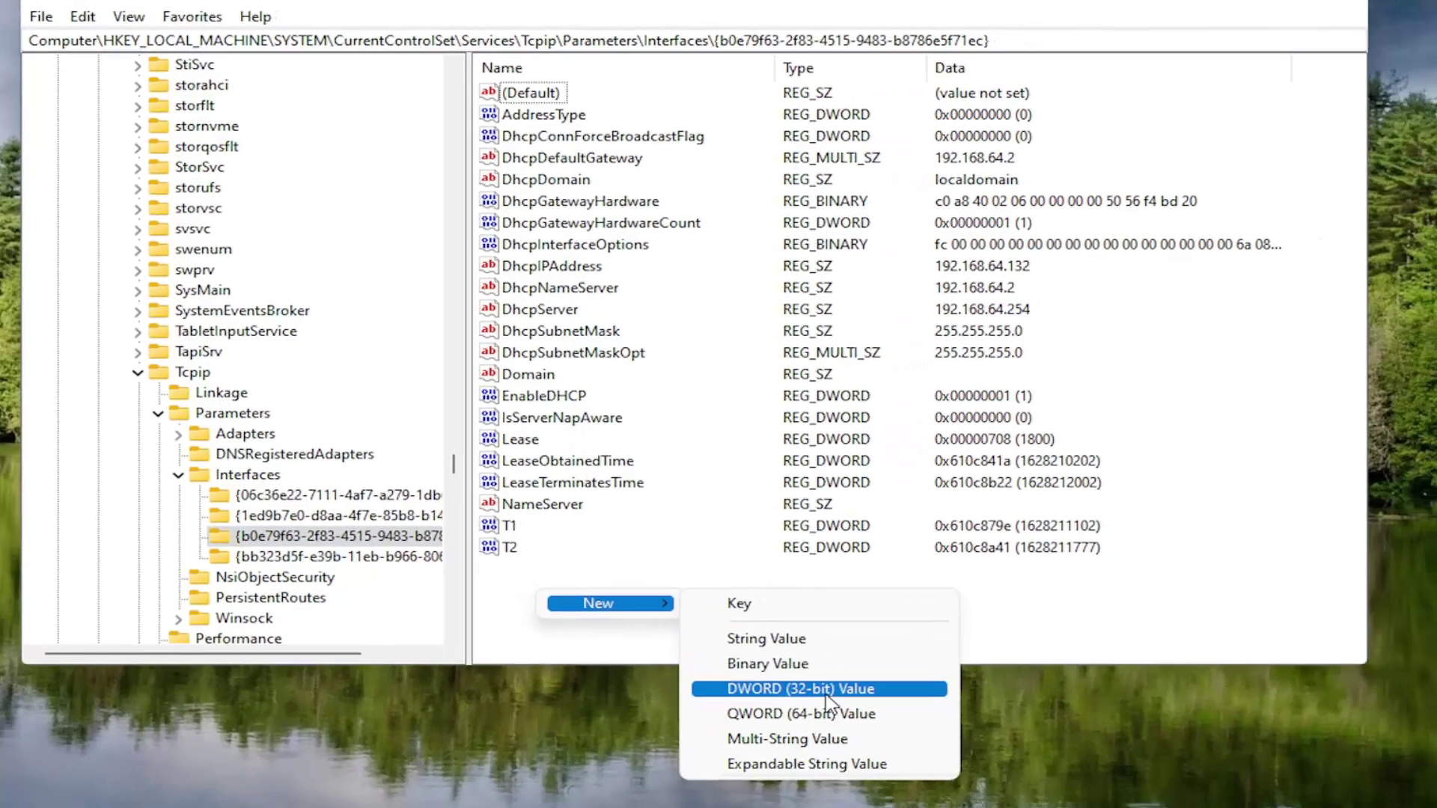
{"action": "left_click", "coordinate": [825, 694]}
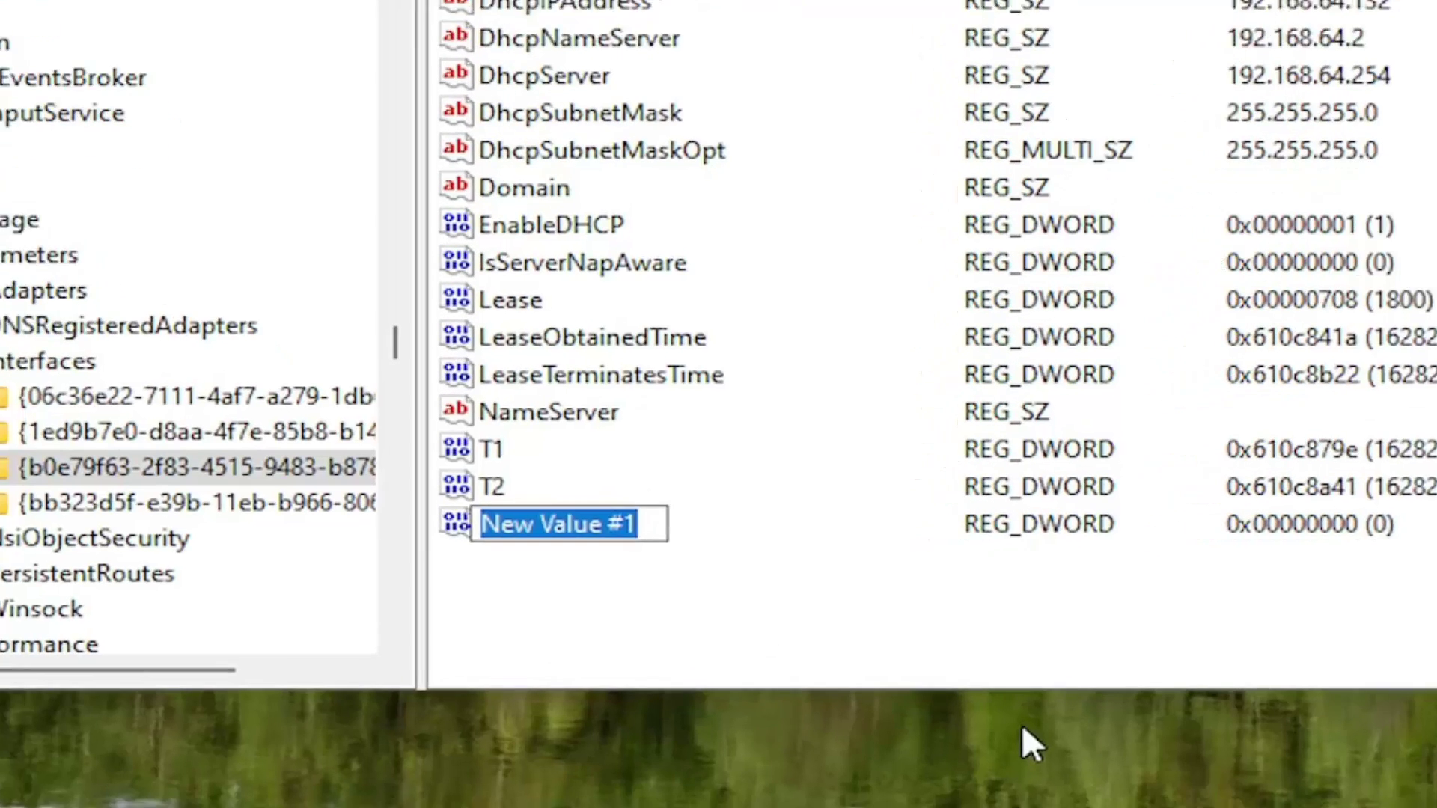
{"action": "type", "text": "TC"}
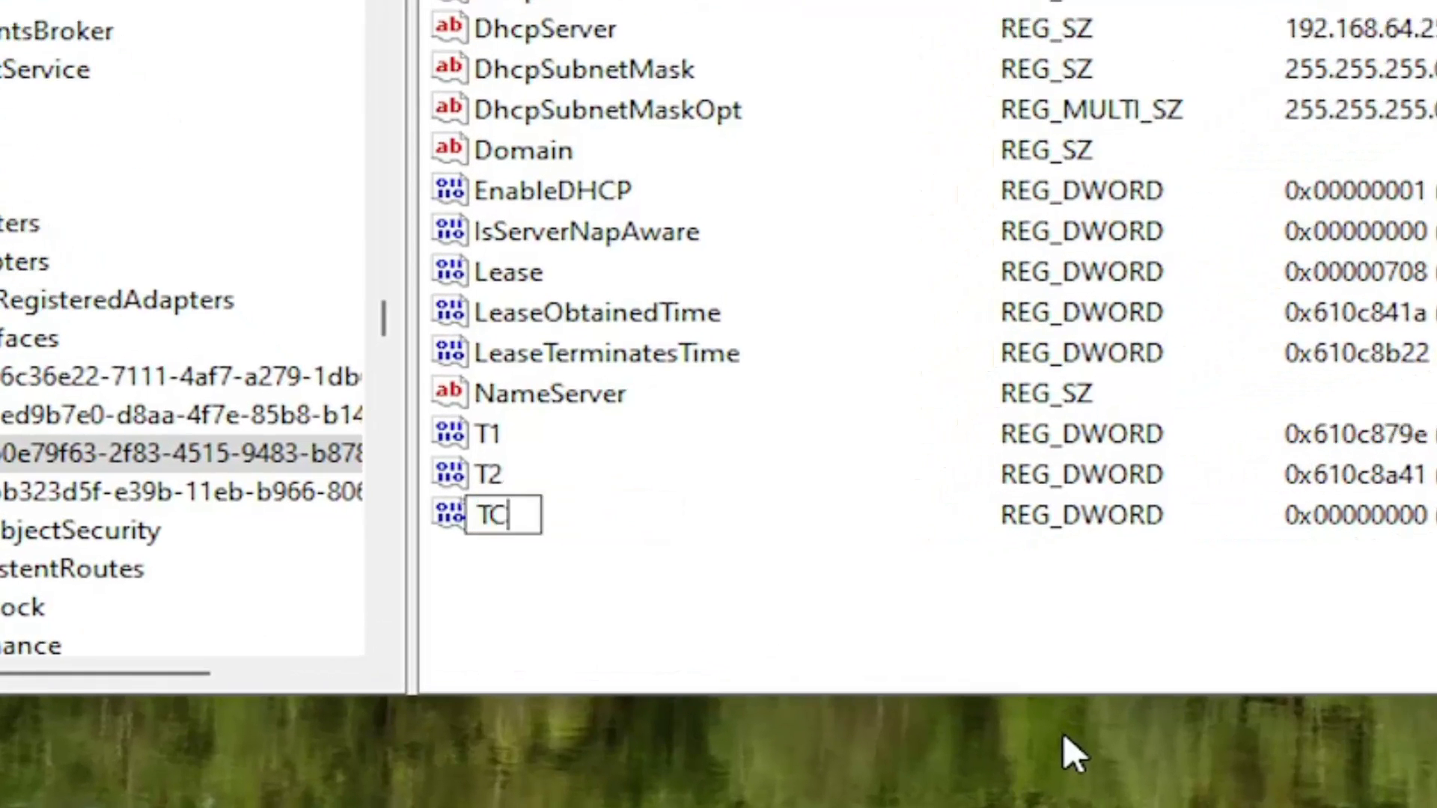
{"action": "type", "text": "Pack"}
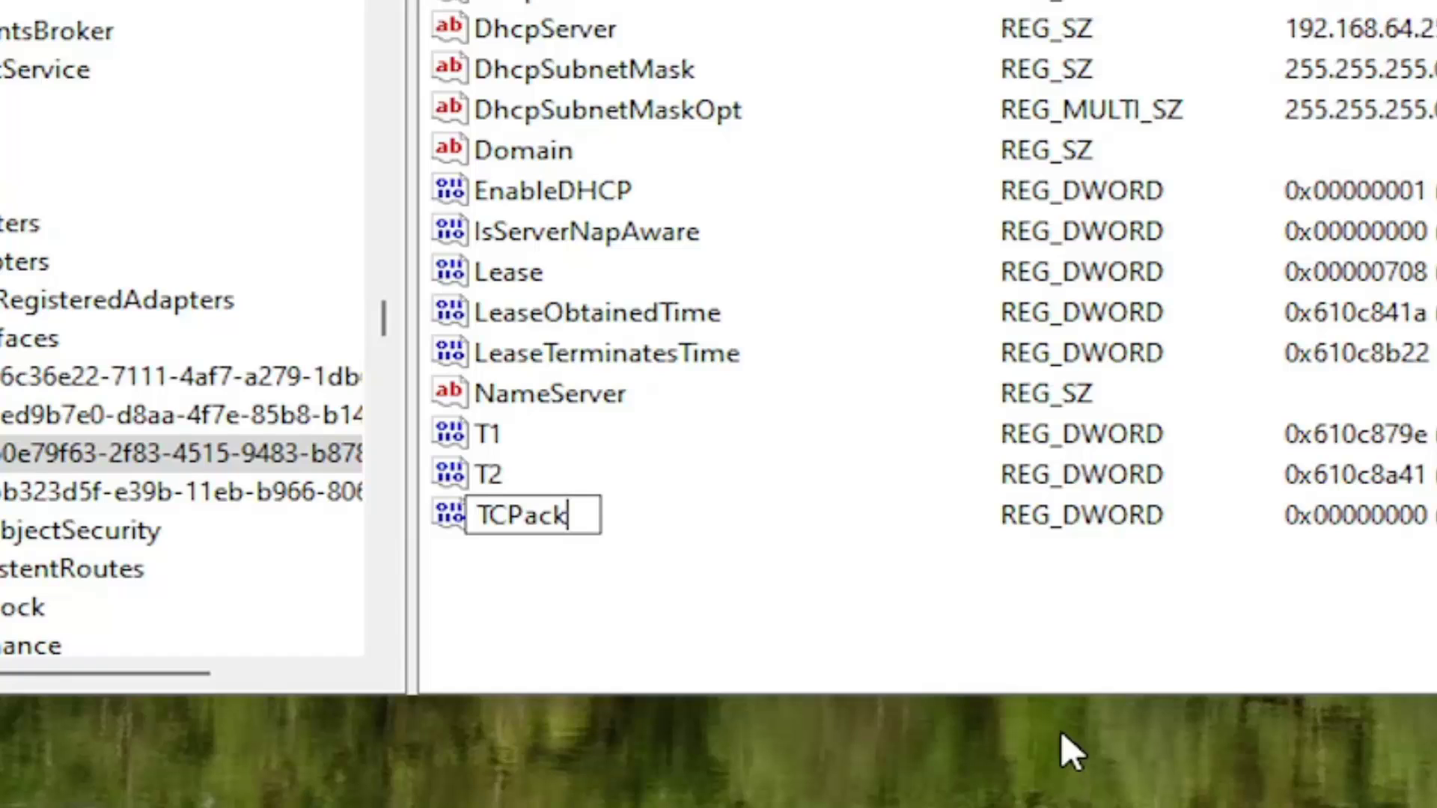
{"action": "type", "text": "Frequebnc"}
{"action": "key", "text": "BackSpace"}
{"action": "key", "text": "BackSpace"}
{"action": "key", "text": "BackSpace"}
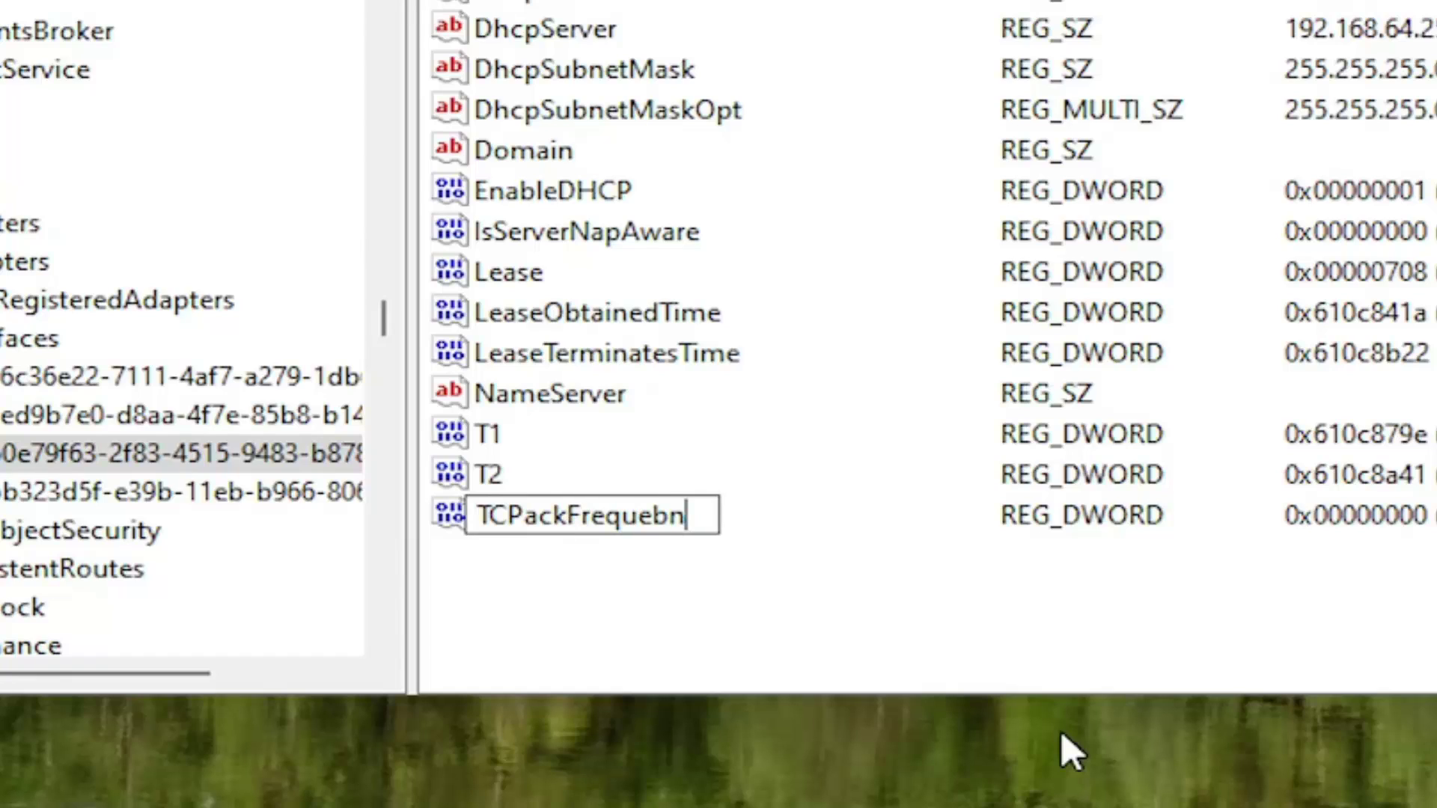
{"action": "type", "text": "ncy"}
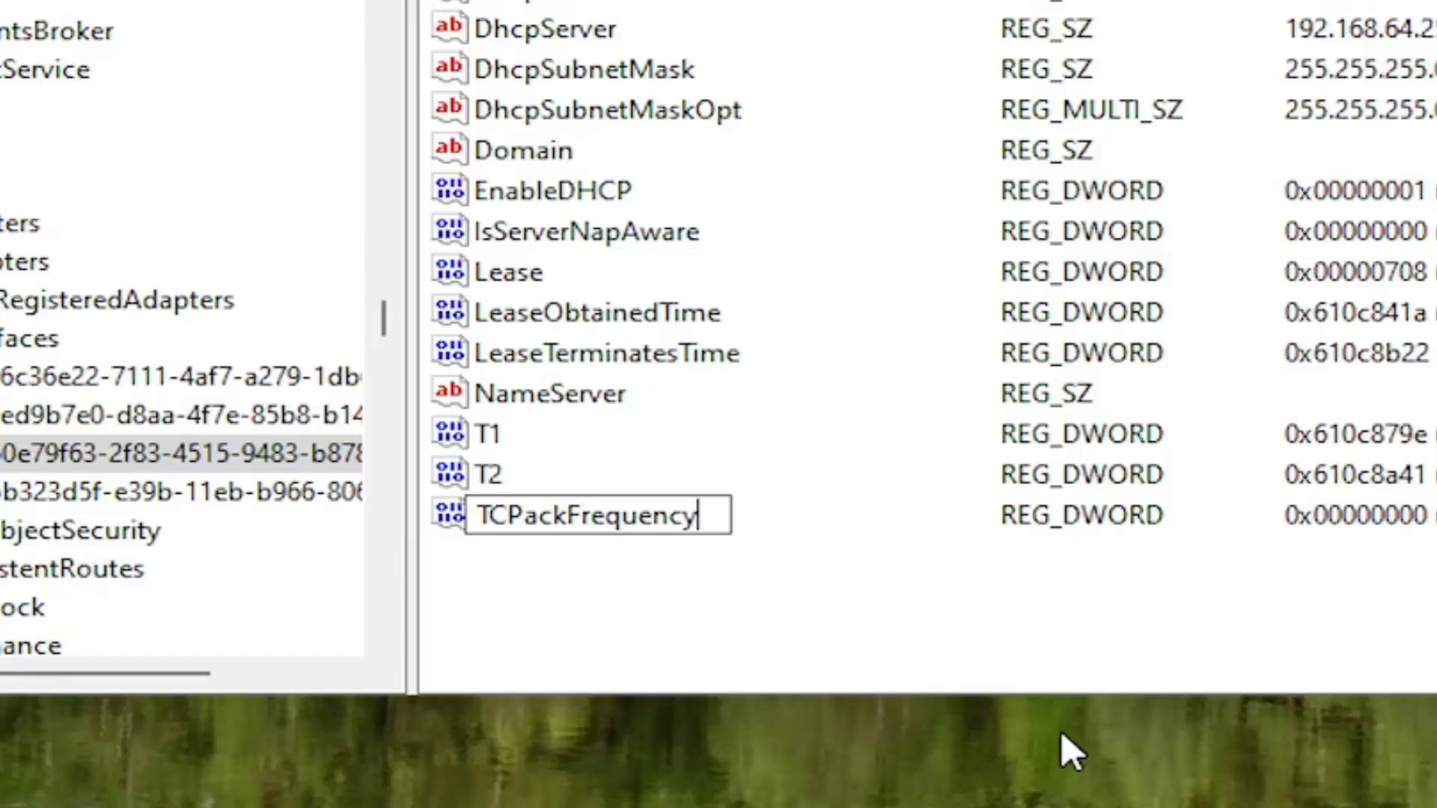
{"action": "key", "text": "Return"}
{"action": "left_click", "coordinate": [644, 599]}
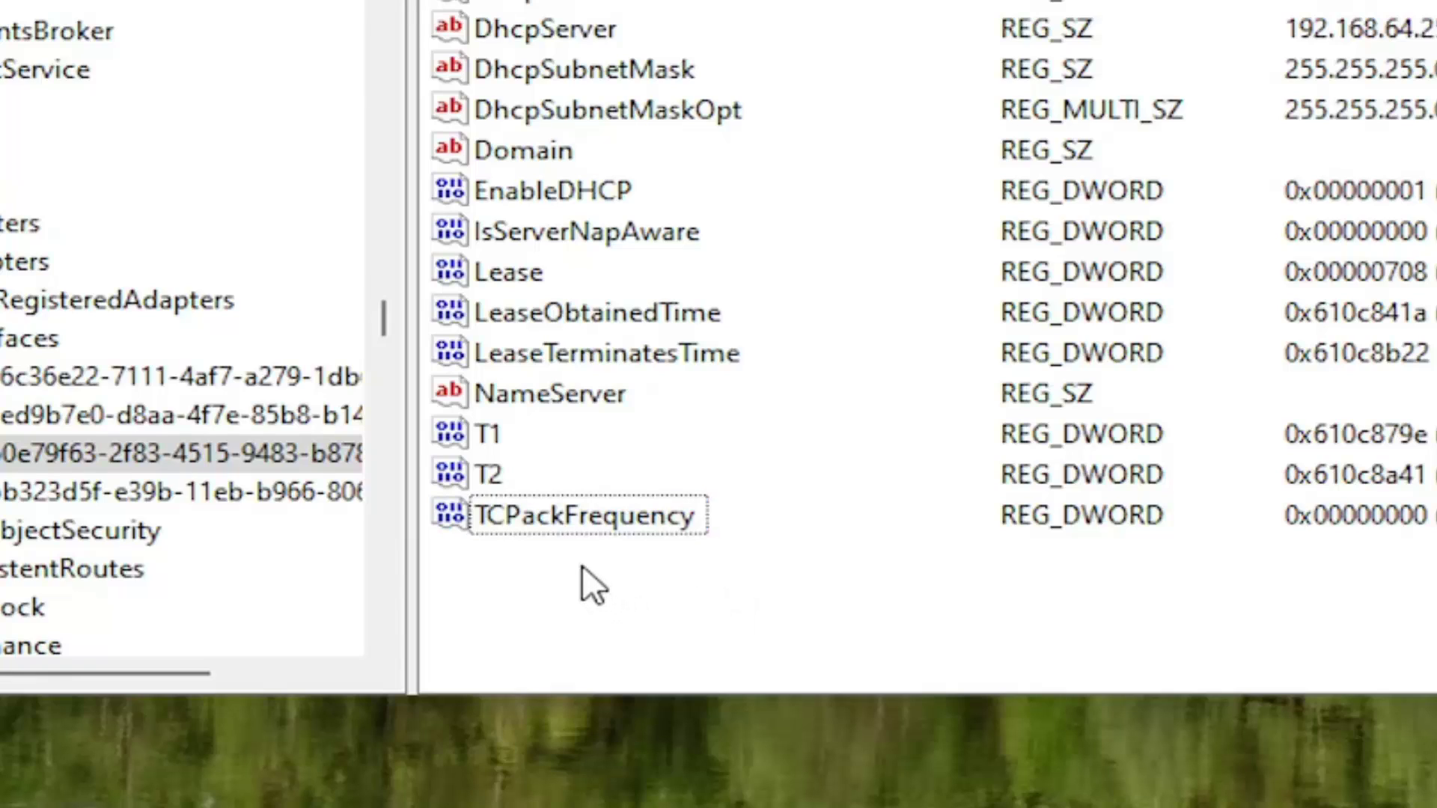
- Add a second DWORD (32-bit) value named TCPNoDelay below TCPackFrequency
{"action": "right_click", "coordinate": [583, 571]}
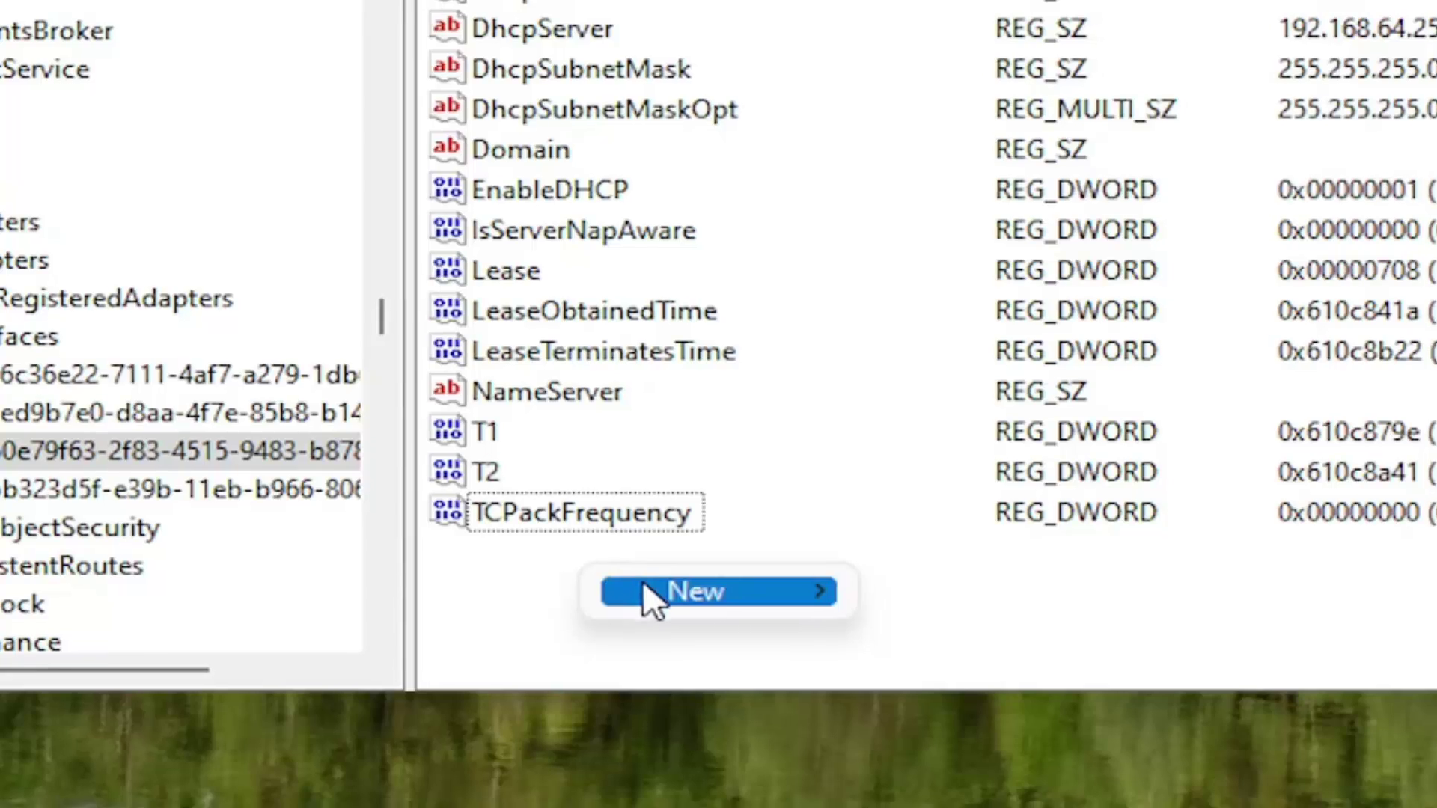
{"action": "mouse_move", "coordinate": [648, 591]}
{"action": "left_click", "coordinate": [942, 692]}
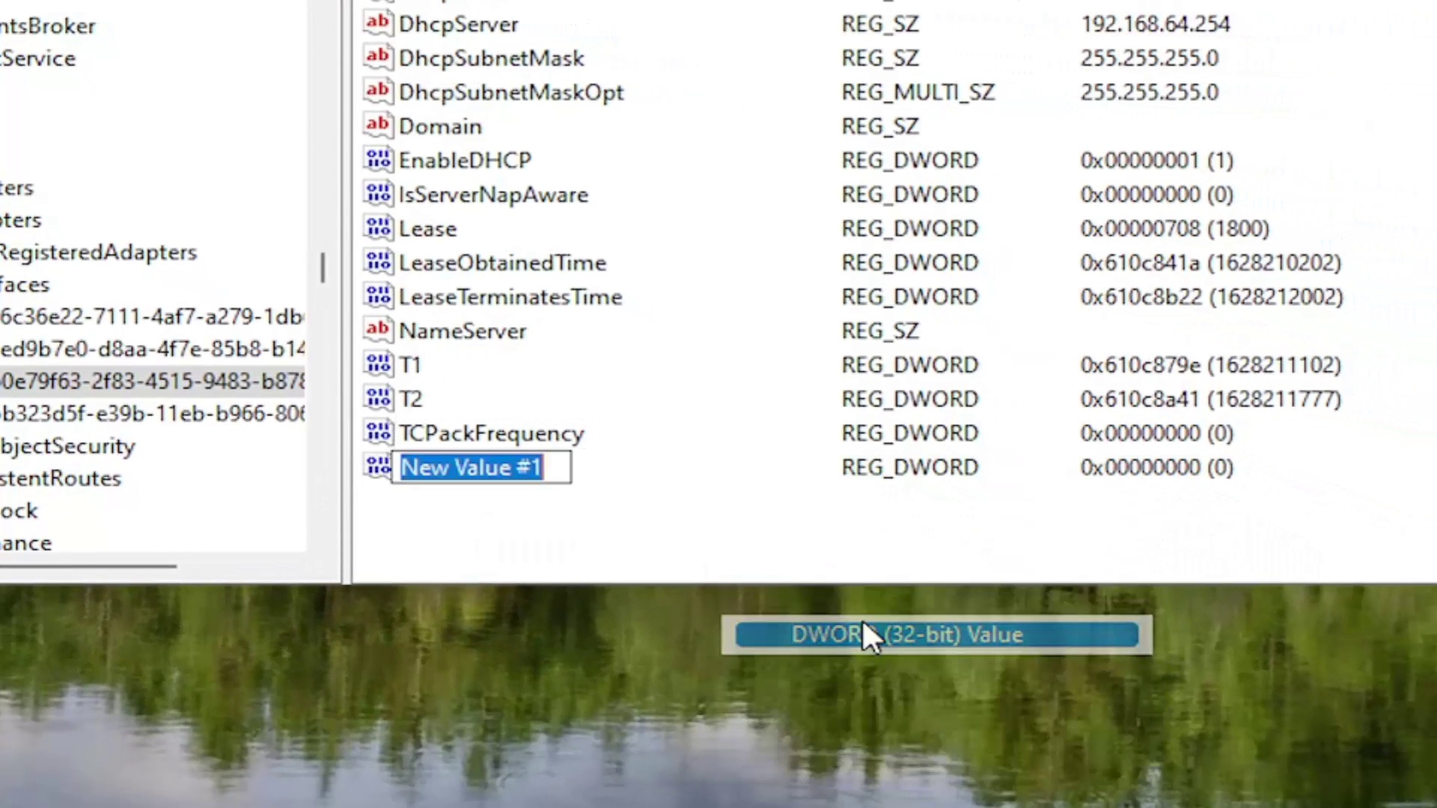
{"action": "type", "text": "TC"}
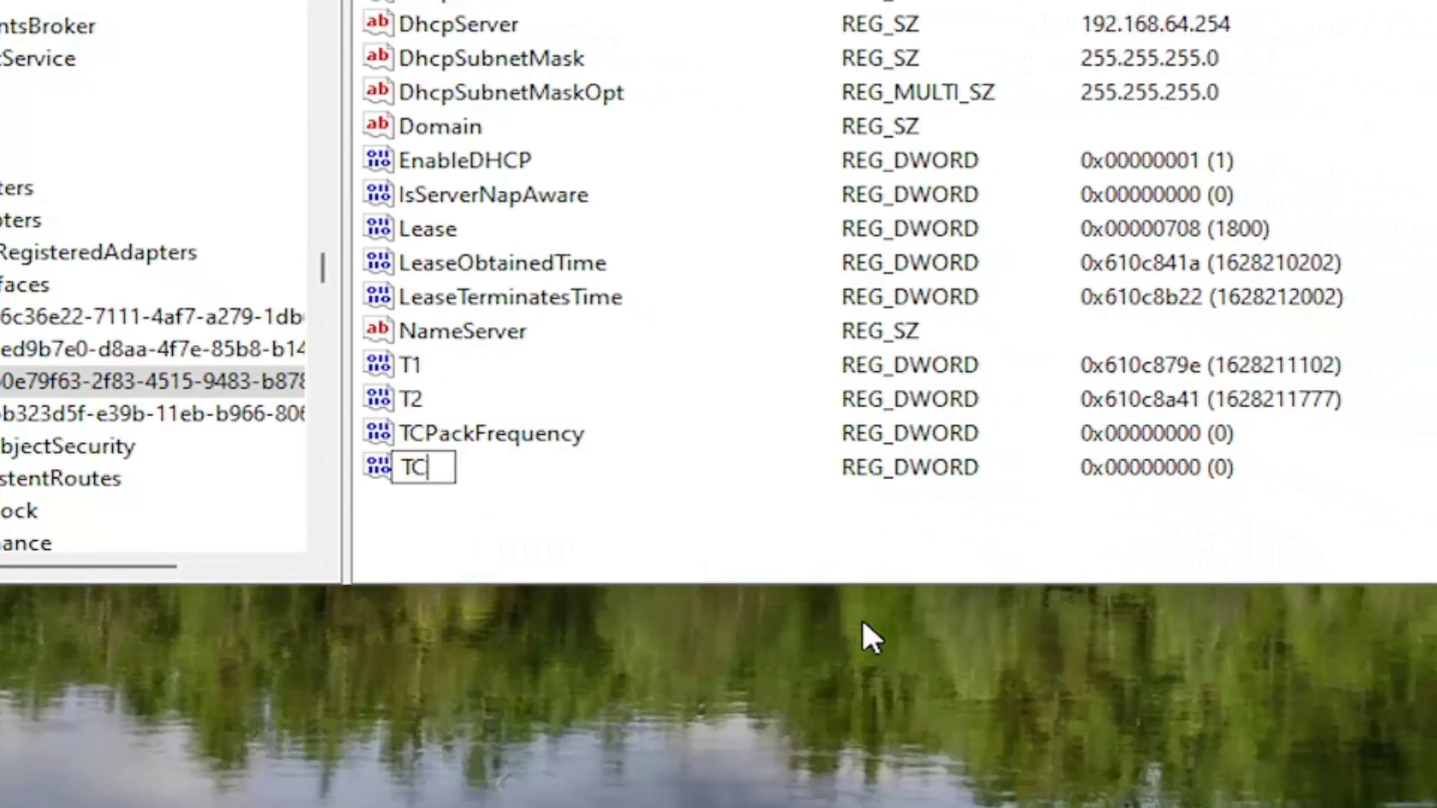
{"action": "type", "text": "PNoDelay"}
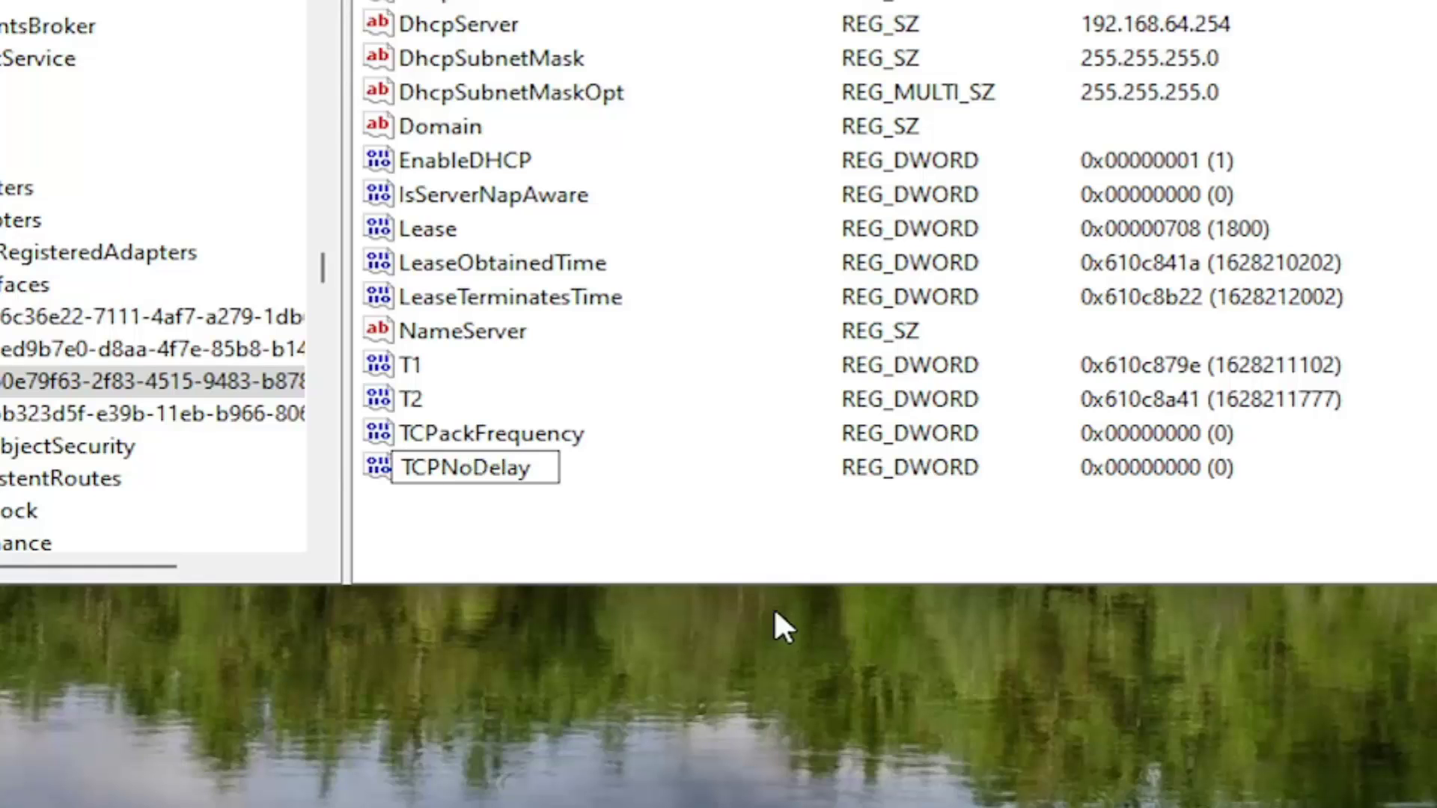
{"action": "key", "text": "Return"}
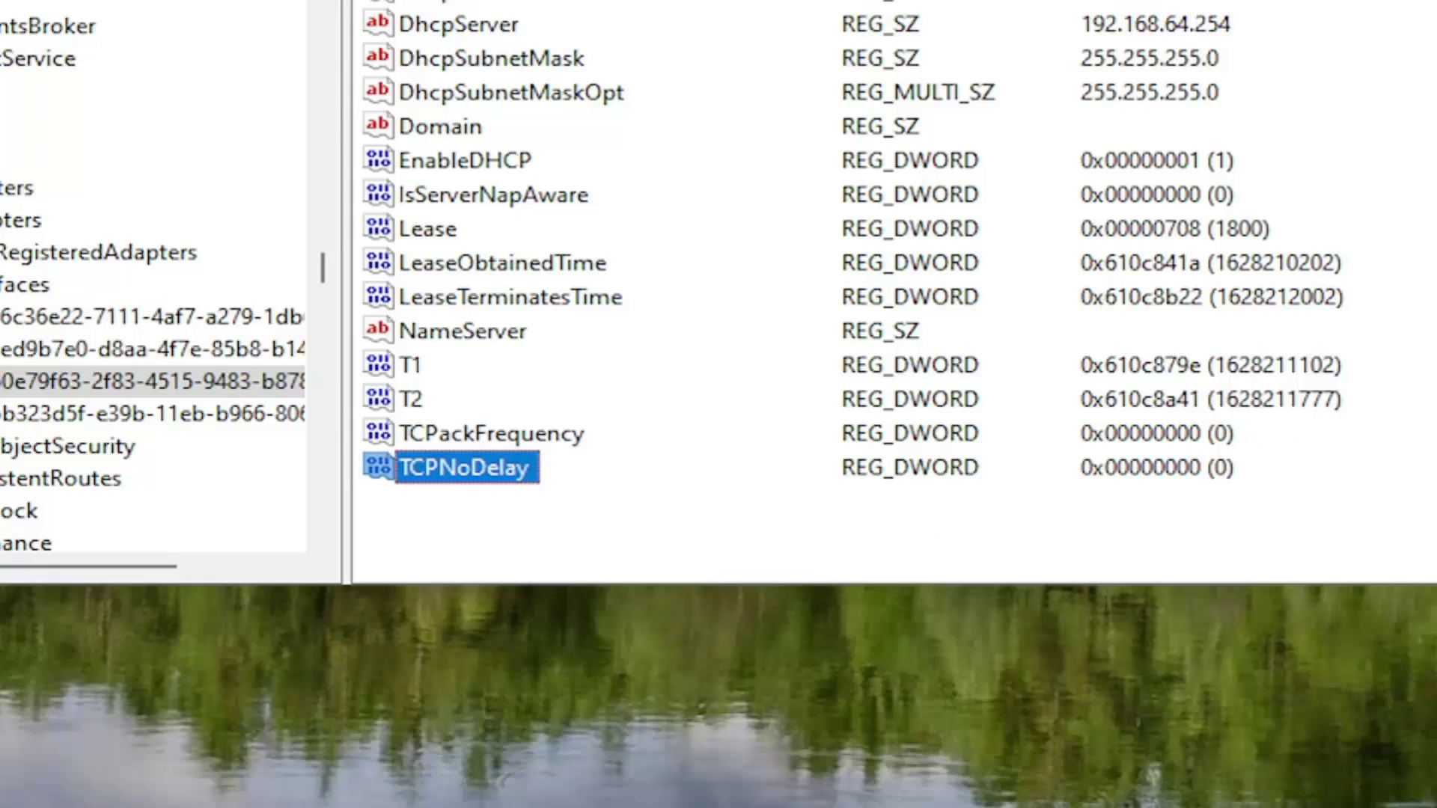
- Set TCPackFrequency's data to 1
{"action": "double_click", "coordinate": [518, 431]}
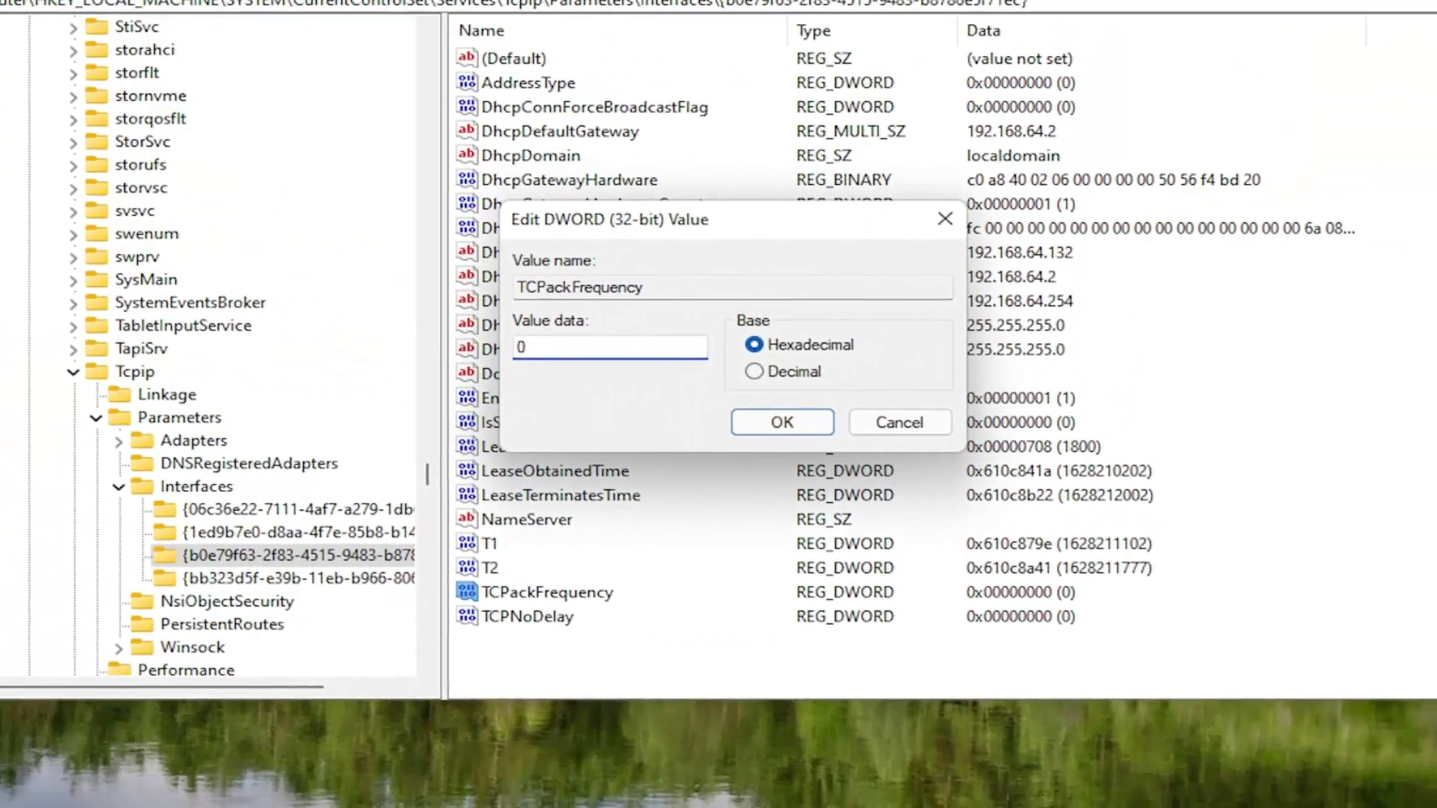
{"action": "type", "text": "1"}
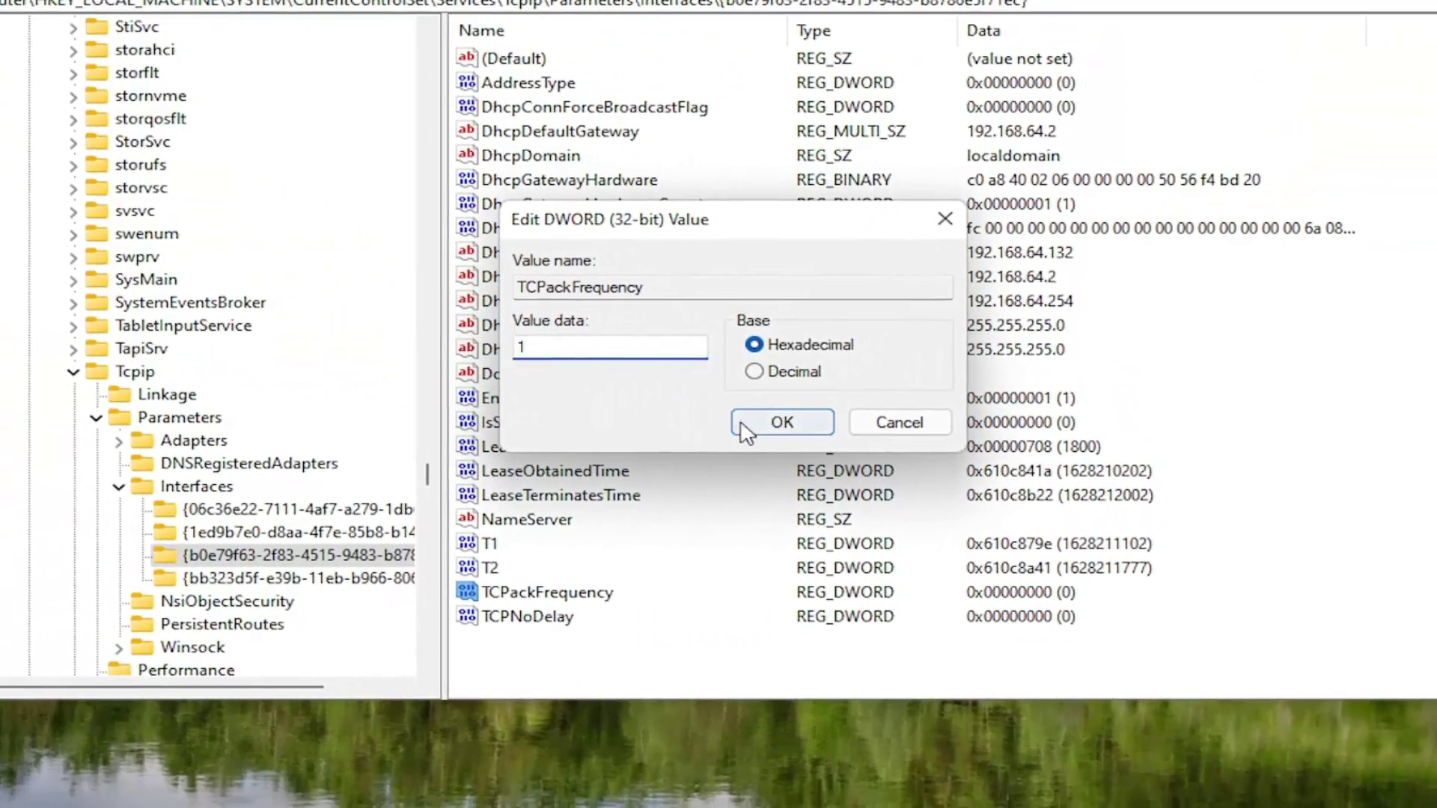
{"action": "left_click", "coordinate": [778, 423]}
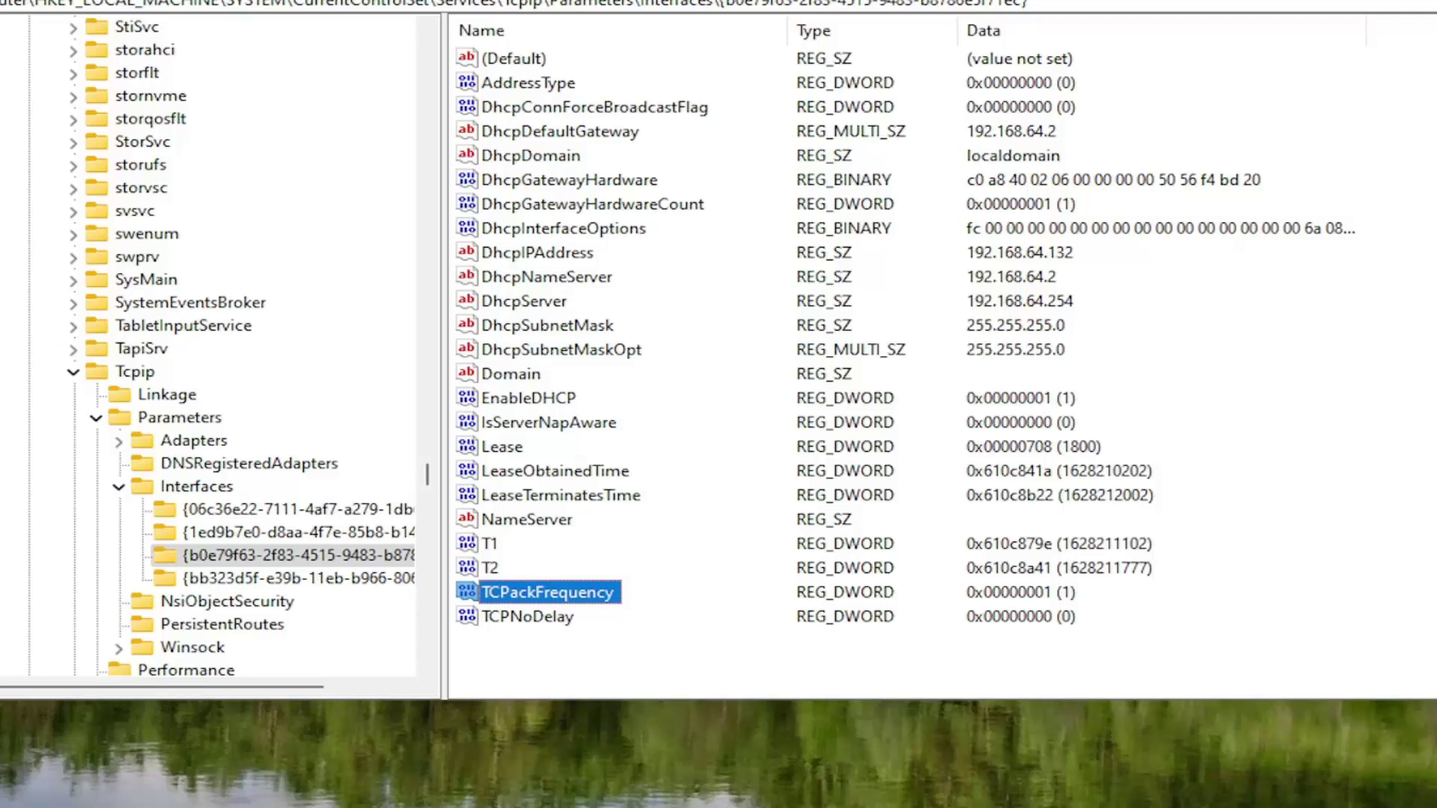
- Set TCPNoDelay's data to 1 and collapse the tree back to Tcpip
{"action": "double_click", "coordinate": [529, 616]}
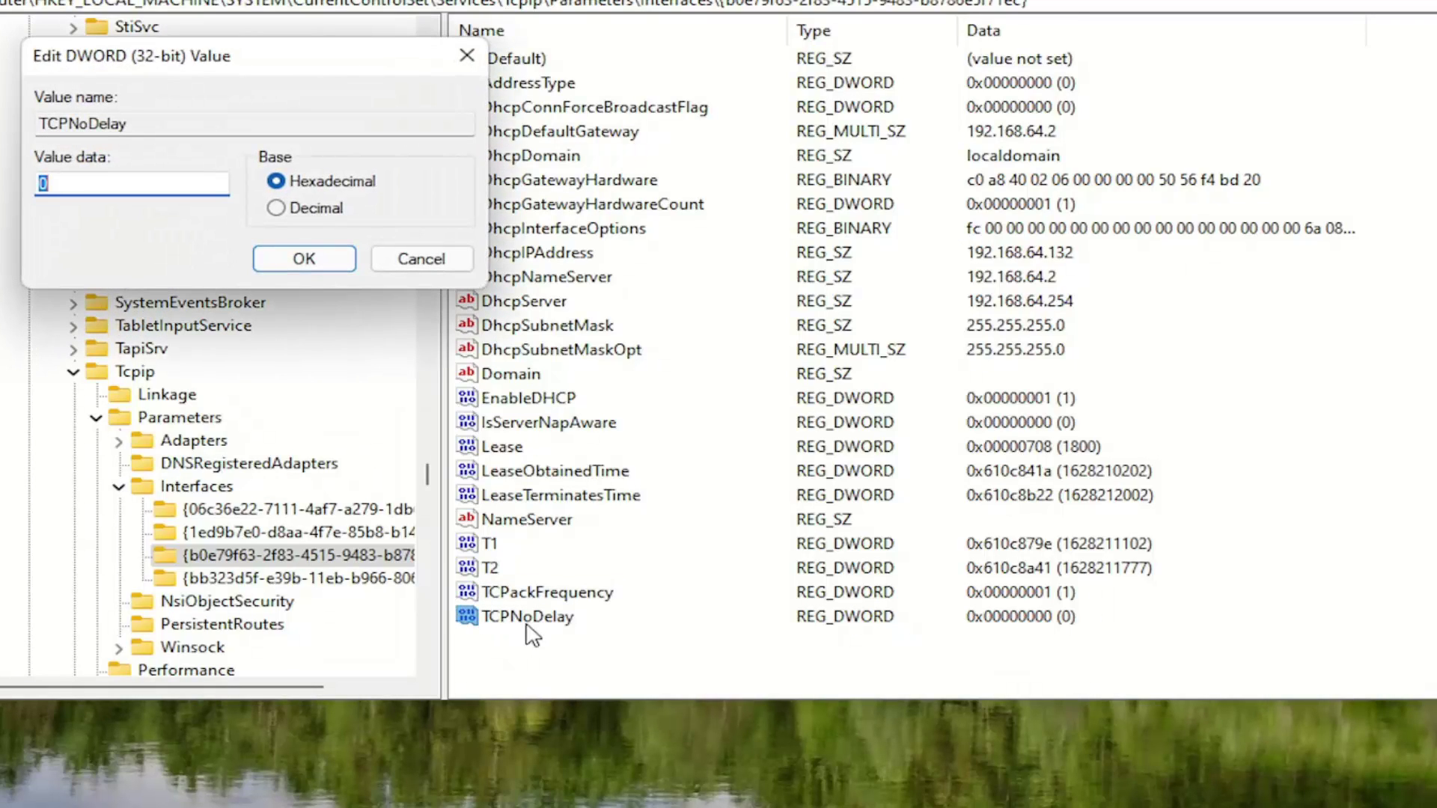
{"action": "left_click_drag", "start_coordinate": [287, 73], "coordinate": [673, 236]}
{"action": "type", "text": "1"}
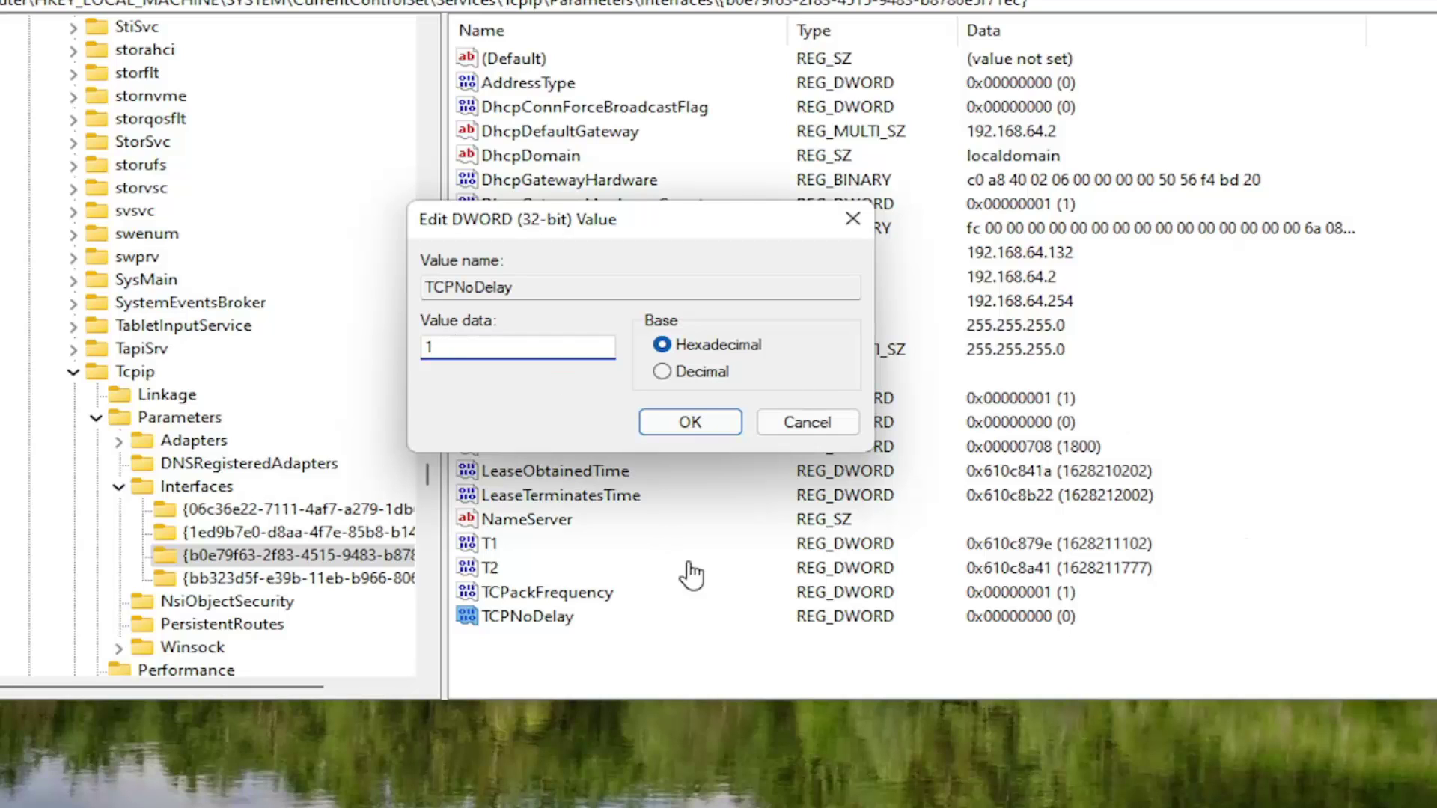
{"action": "left_click", "coordinate": [715, 426]}
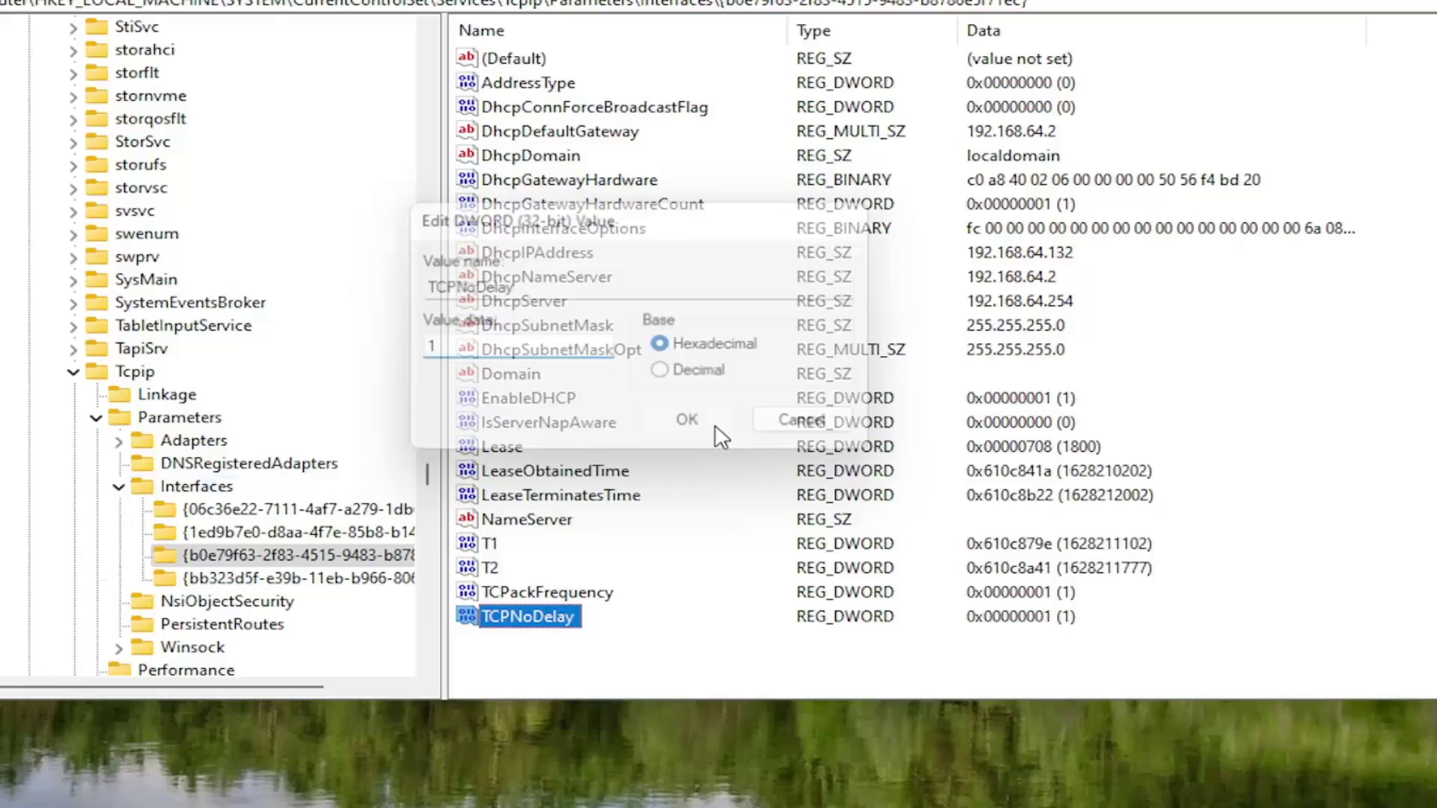
{"action": "key", "text": "Left"}
{"action": "key", "text": "Left"}
{"action": "key", "text": "Left"}
{"action": "key", "text": "Left"}
{"action": "key", "text": "Left"}
{"action": "key", "text": "Left"}
{"action": "scroll", "coordinate": [199, 344], "scroll_direction": "up", "scroll_amount": 8}
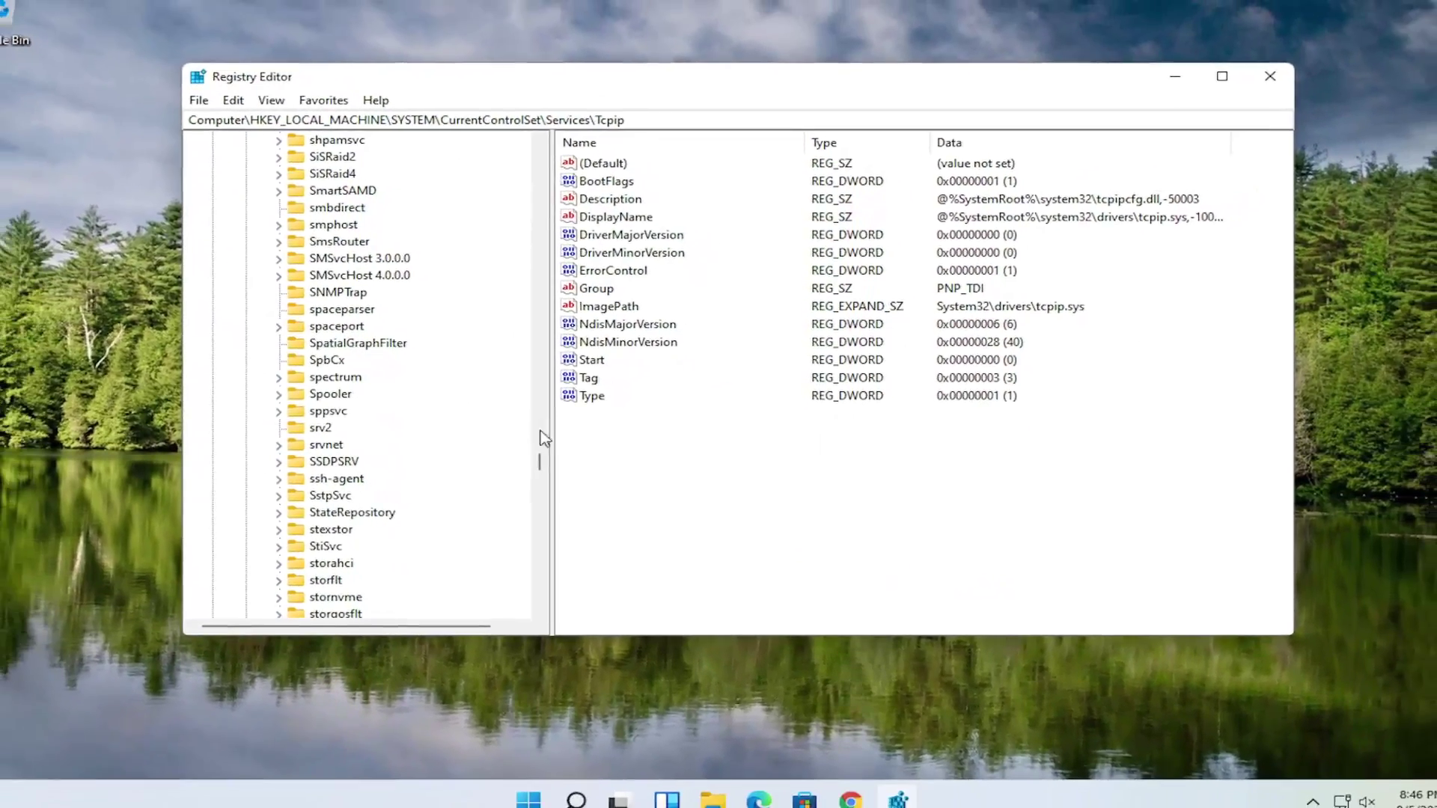
- Collapse Services, CurrentControlSet and SYSTEM, returning to HKEY_LOCAL_MACHINE
{"action": "left_click_drag", "start_coordinate": [537, 458], "coordinate": [555, 166]}
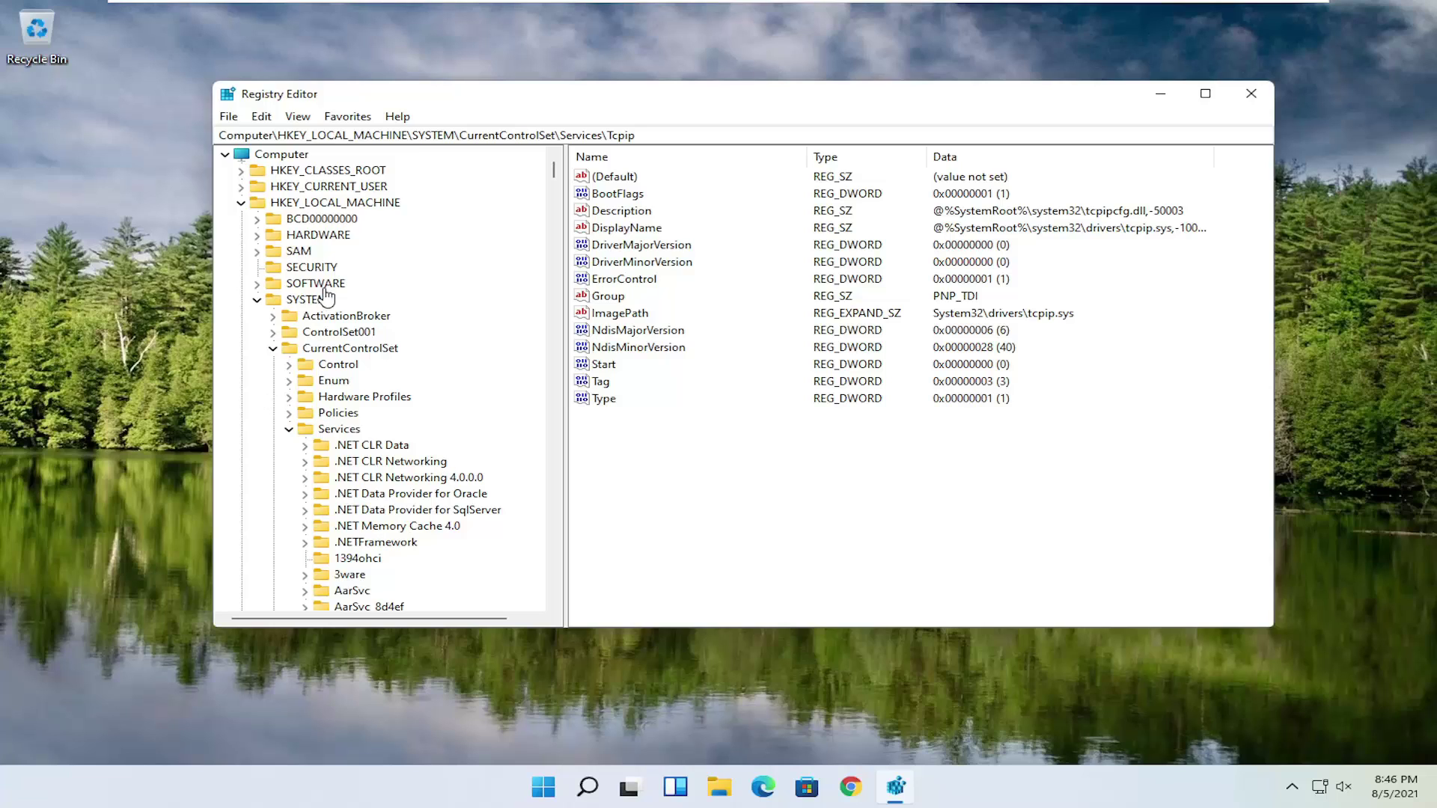
{"action": "left_click", "coordinate": [289, 430]}
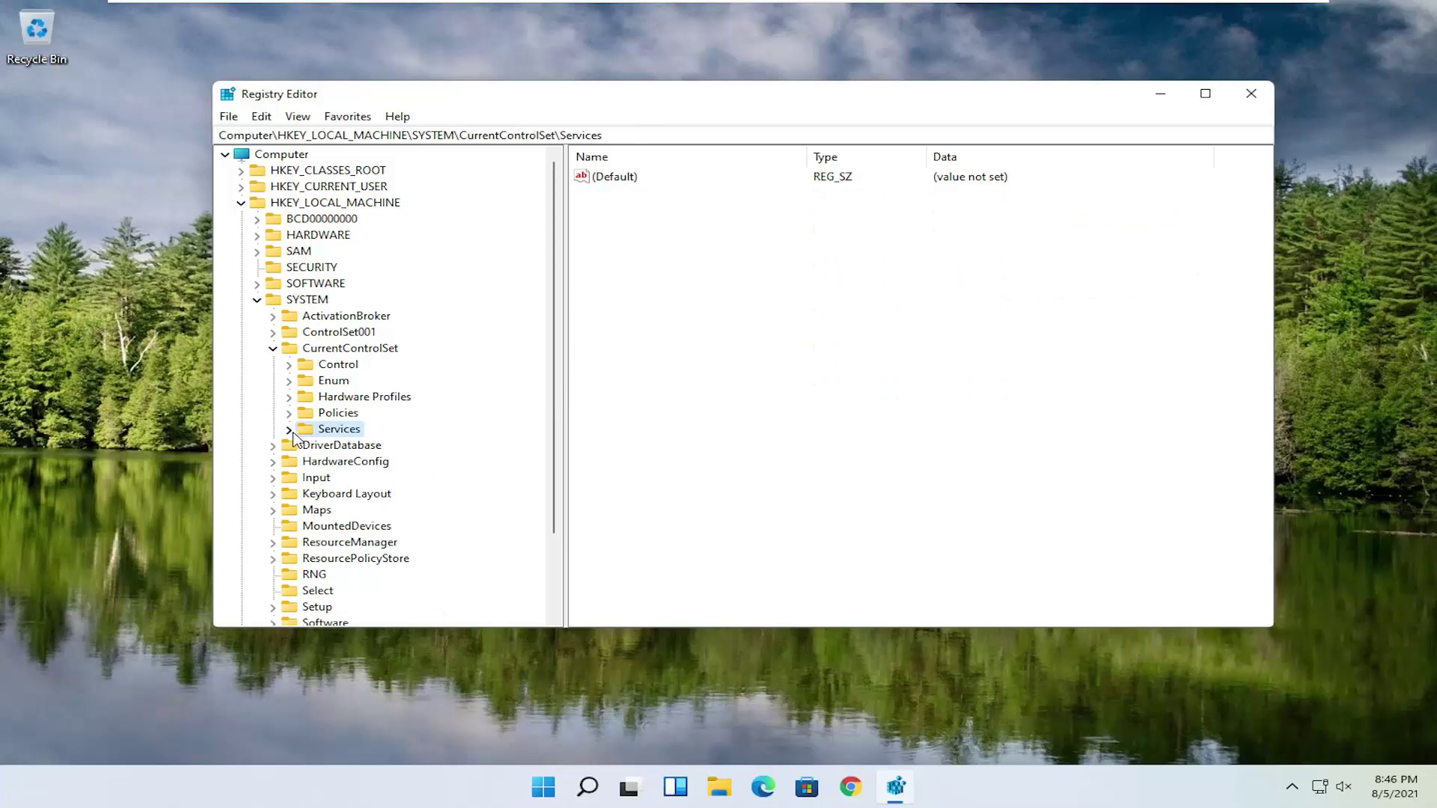
{"action": "left_click", "coordinate": [273, 349]}
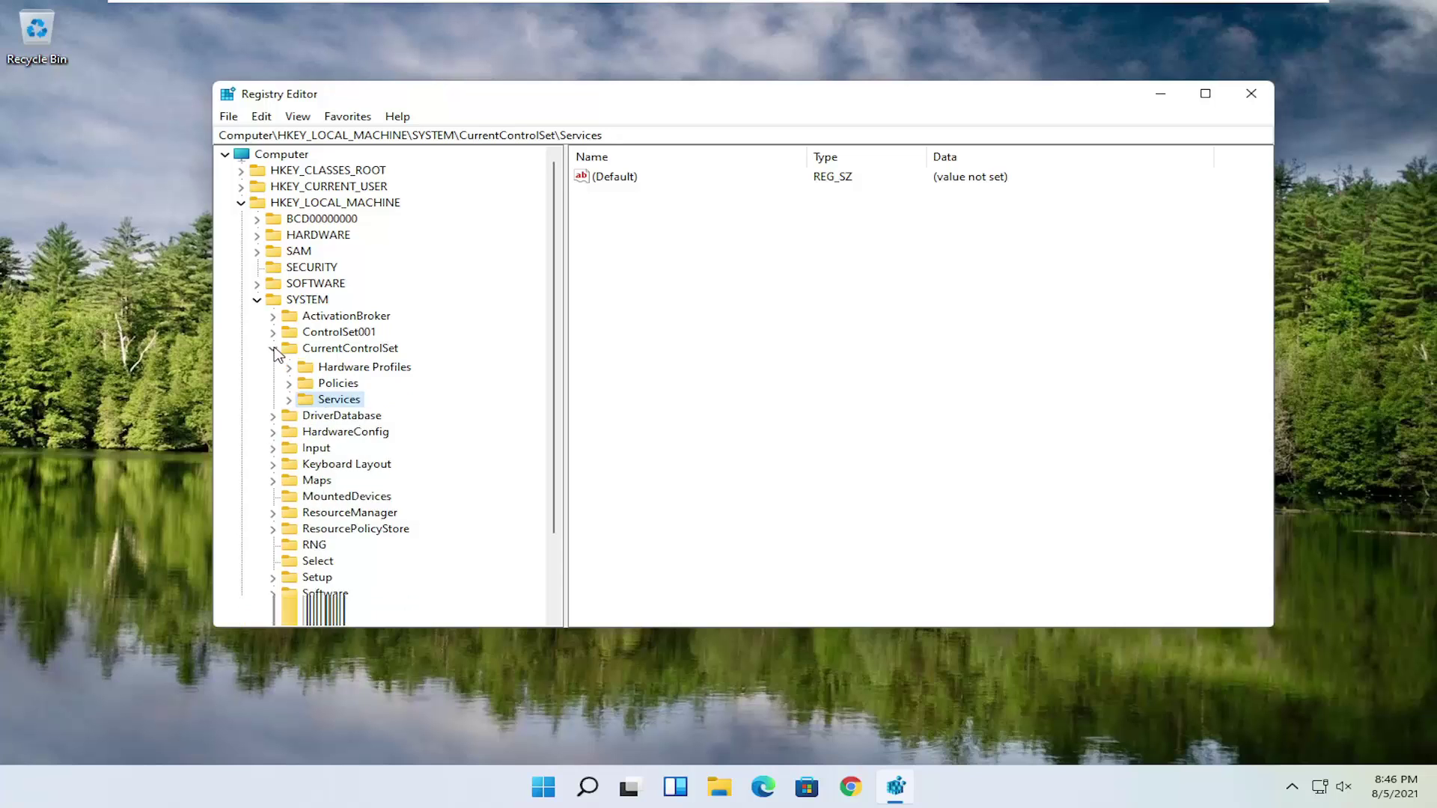
{"action": "left_click", "coordinate": [256, 300]}
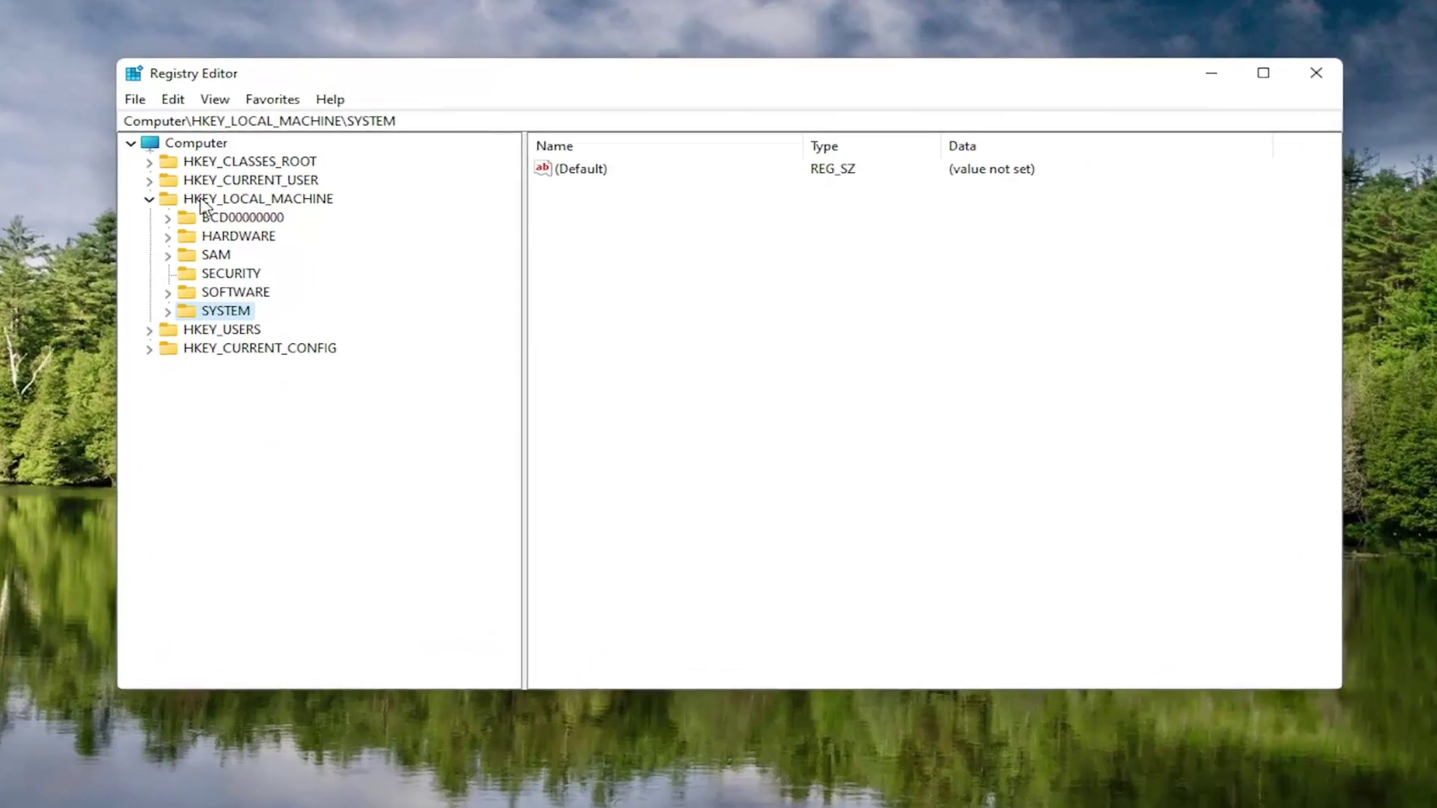
{"action": "left_click", "coordinate": [288, 201]}
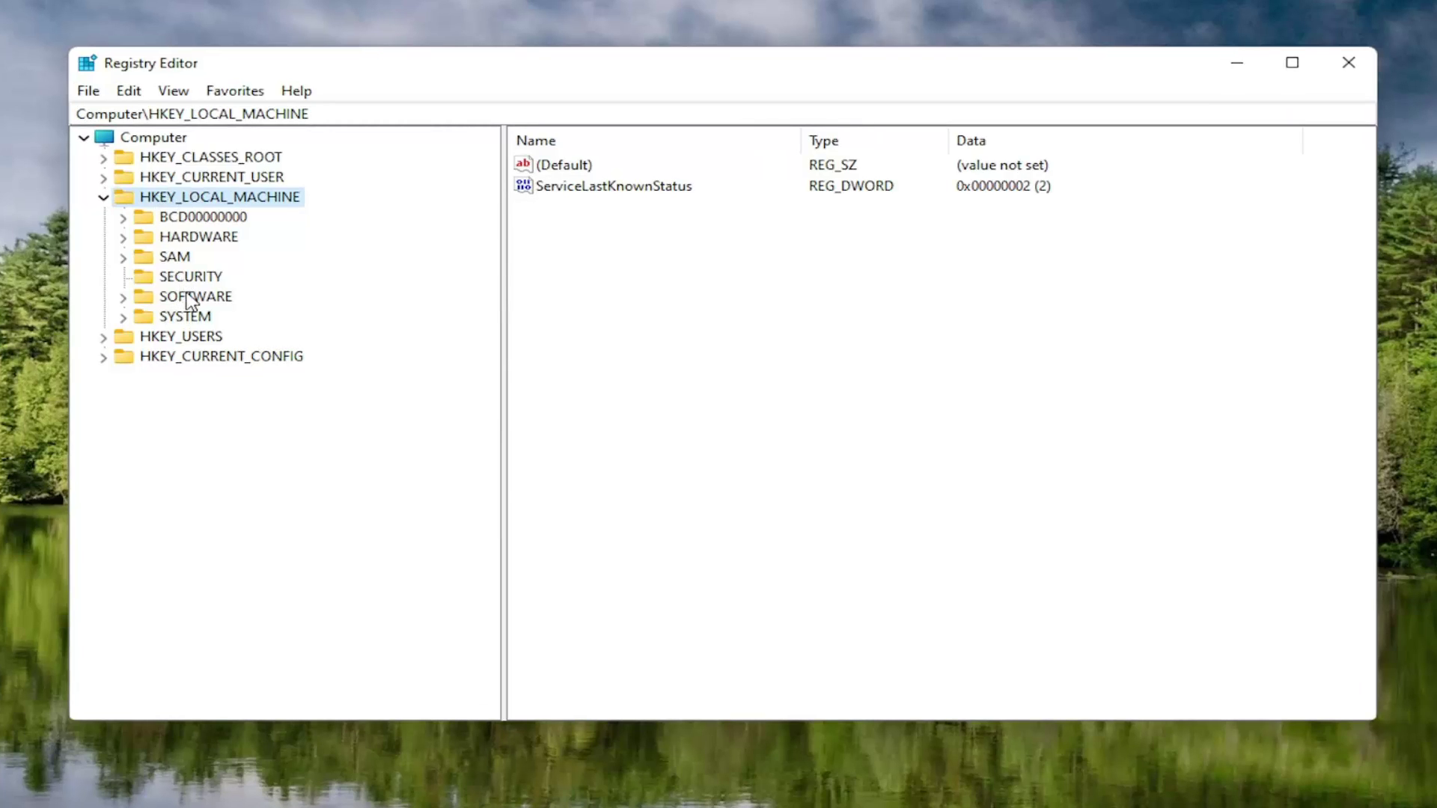
- Expand SOFTWARE > Microsoft and bring up the Microsoft key's context menu
{"action": "double_click", "coordinate": [191, 298]}
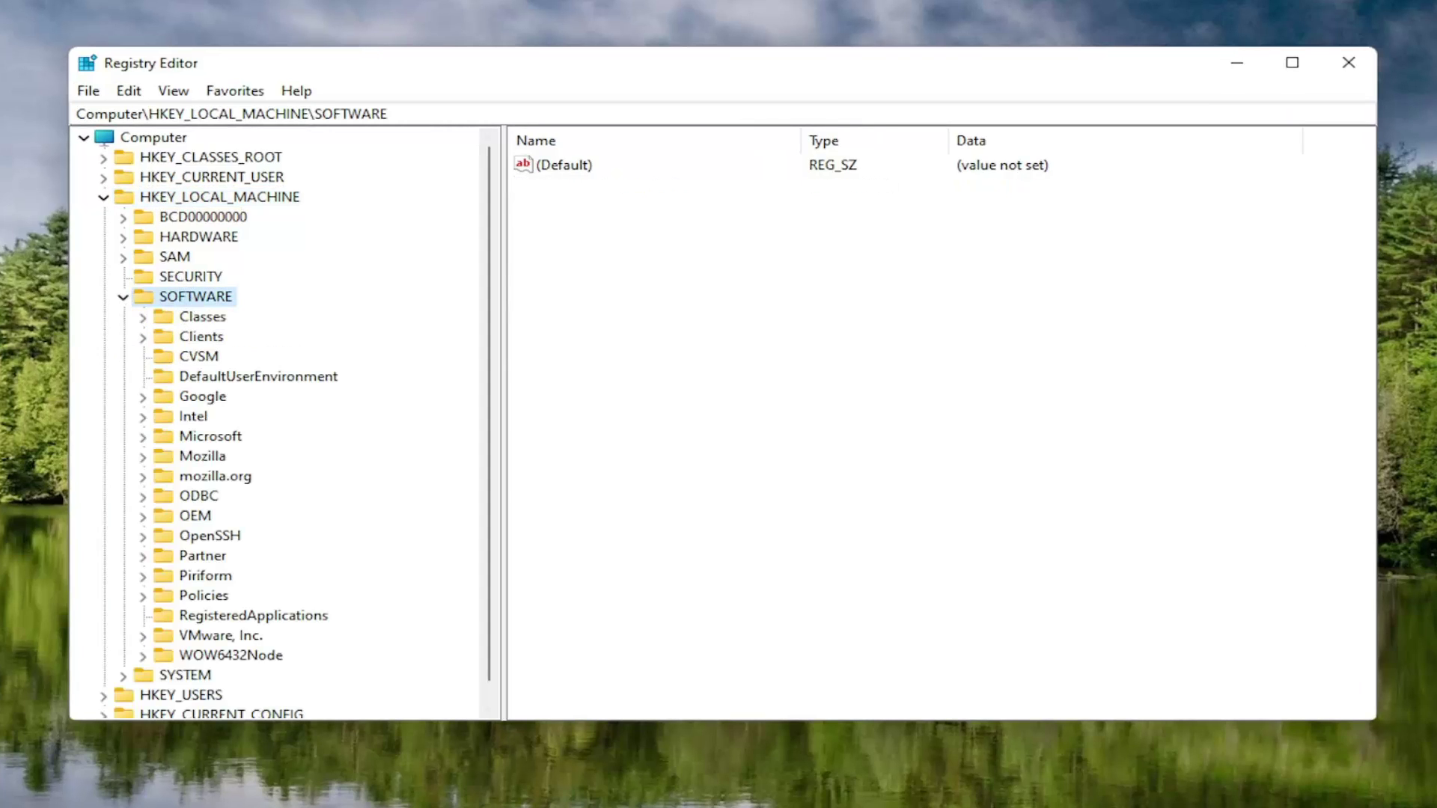
{"action": "double_click", "coordinate": [198, 440]}
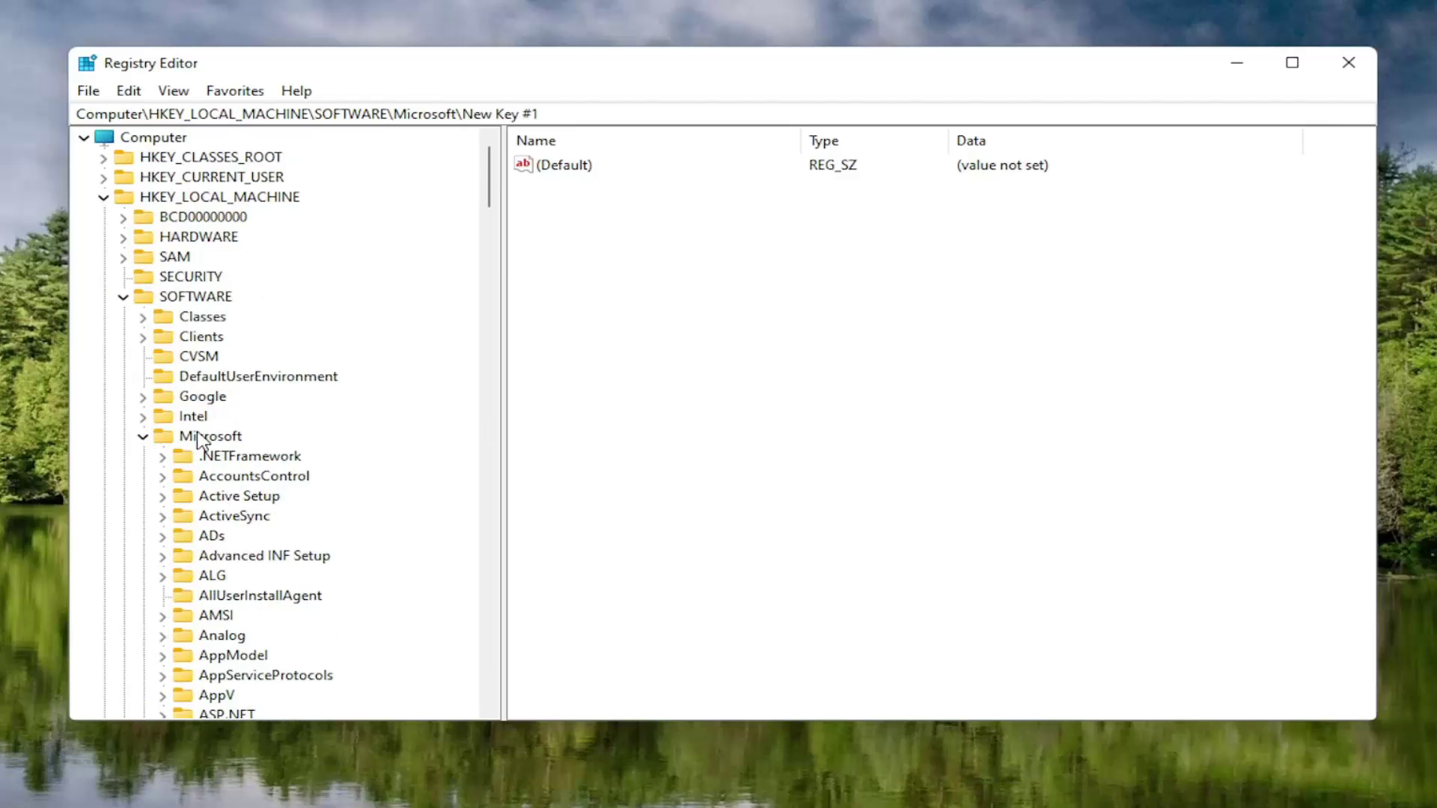
{"action": "right_click", "coordinate": [182, 442]}
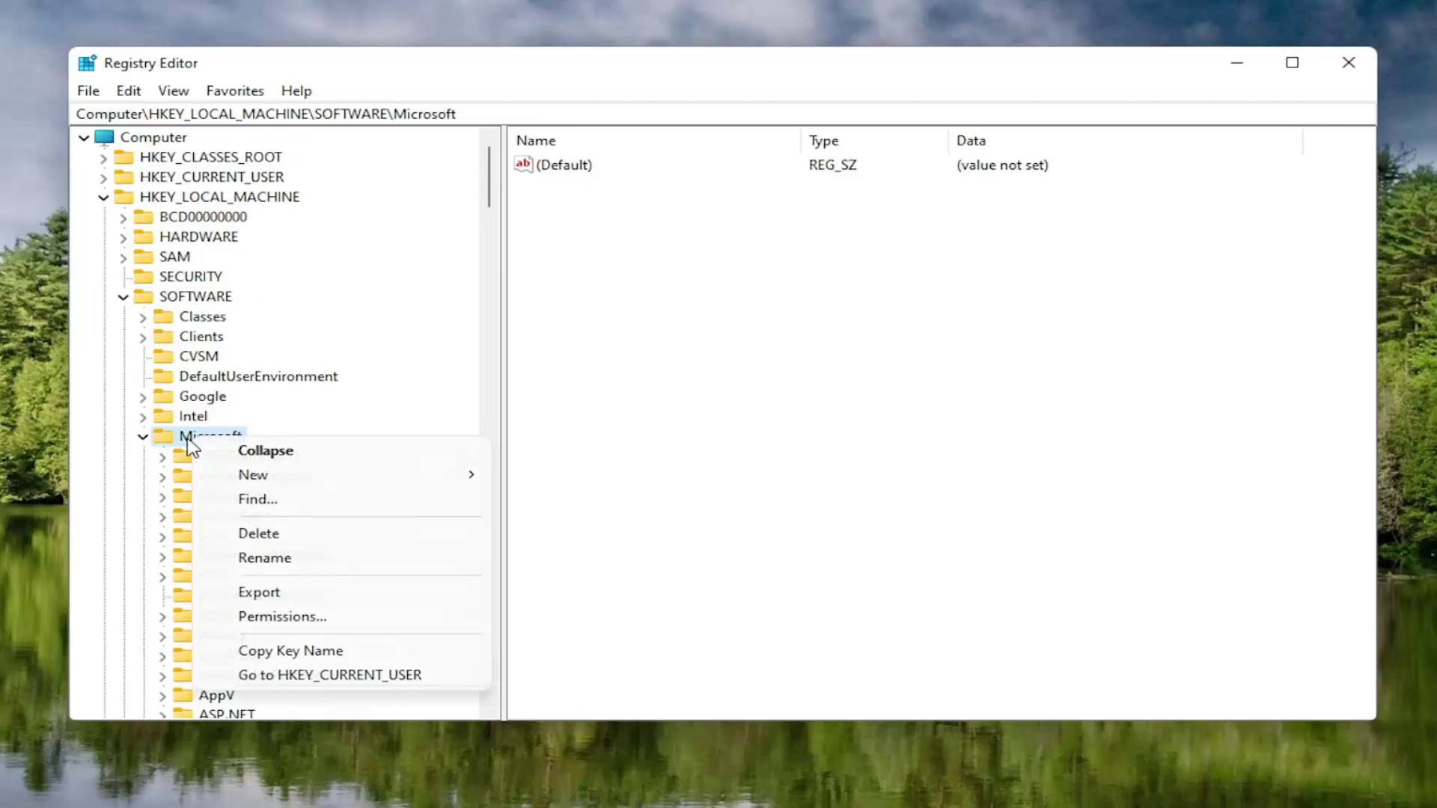
{"action": "left_click", "coordinate": [179, 443]}
{"action": "right_click", "coordinate": [178, 440]}
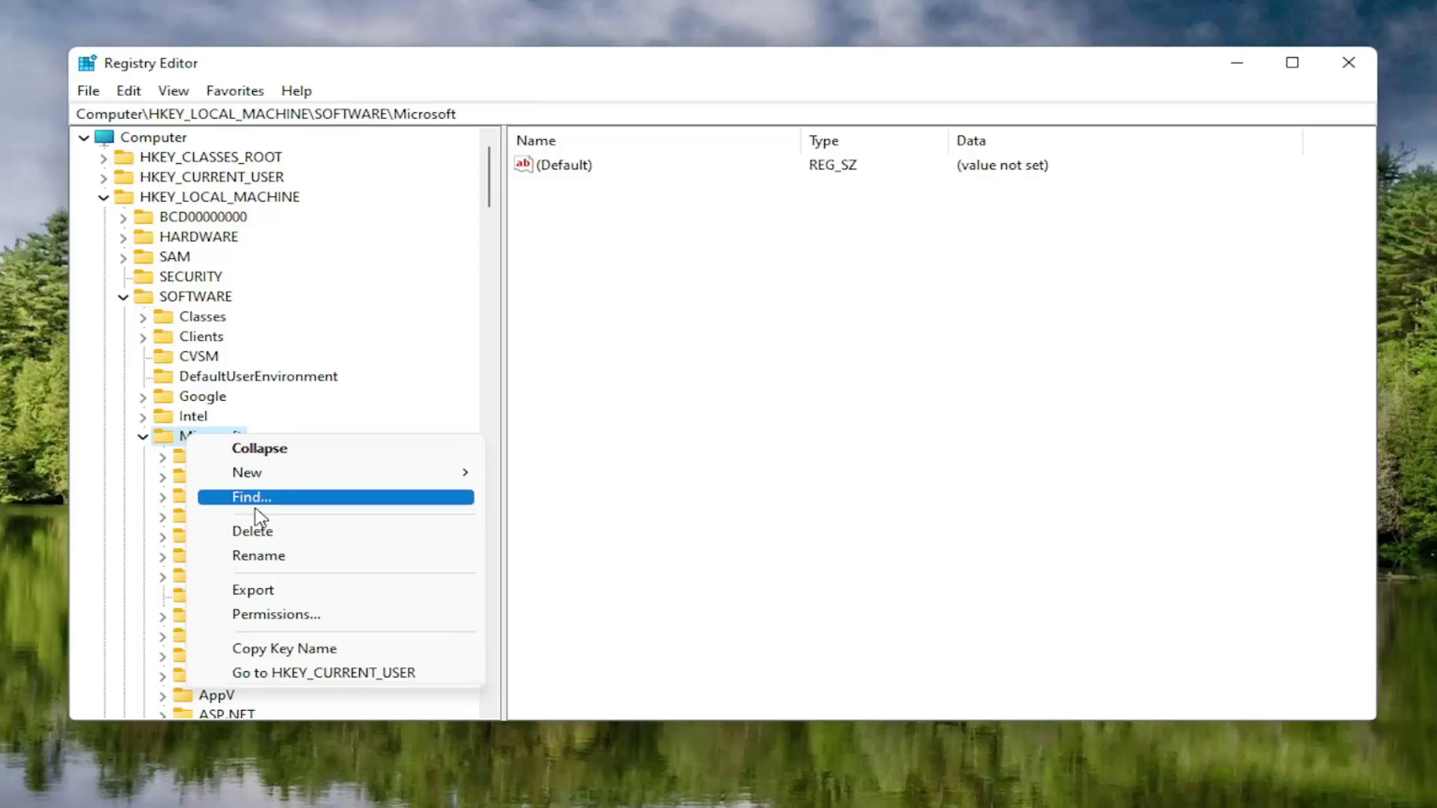
- Add another new subkey under Microsoft, then delete the leftover New Key #1
{"action": "mouse_move", "coordinate": [255, 473]}
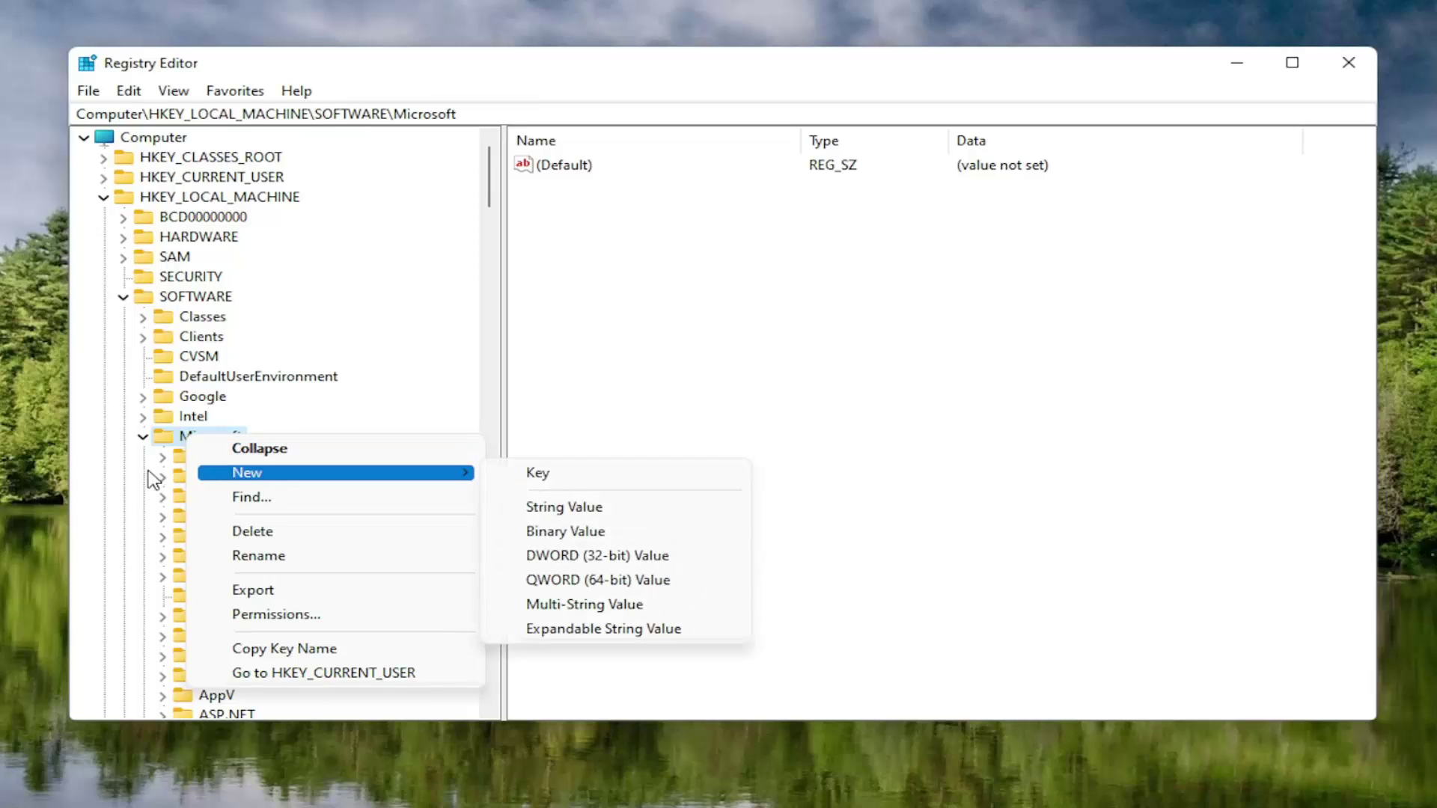
{"action": "left_click", "coordinate": [542, 478]}
{"action": "scroll", "coordinate": [447, 510], "scroll_direction": "down", "scroll_amount": 1}
{"action": "left_click", "coordinate": [234, 615]}
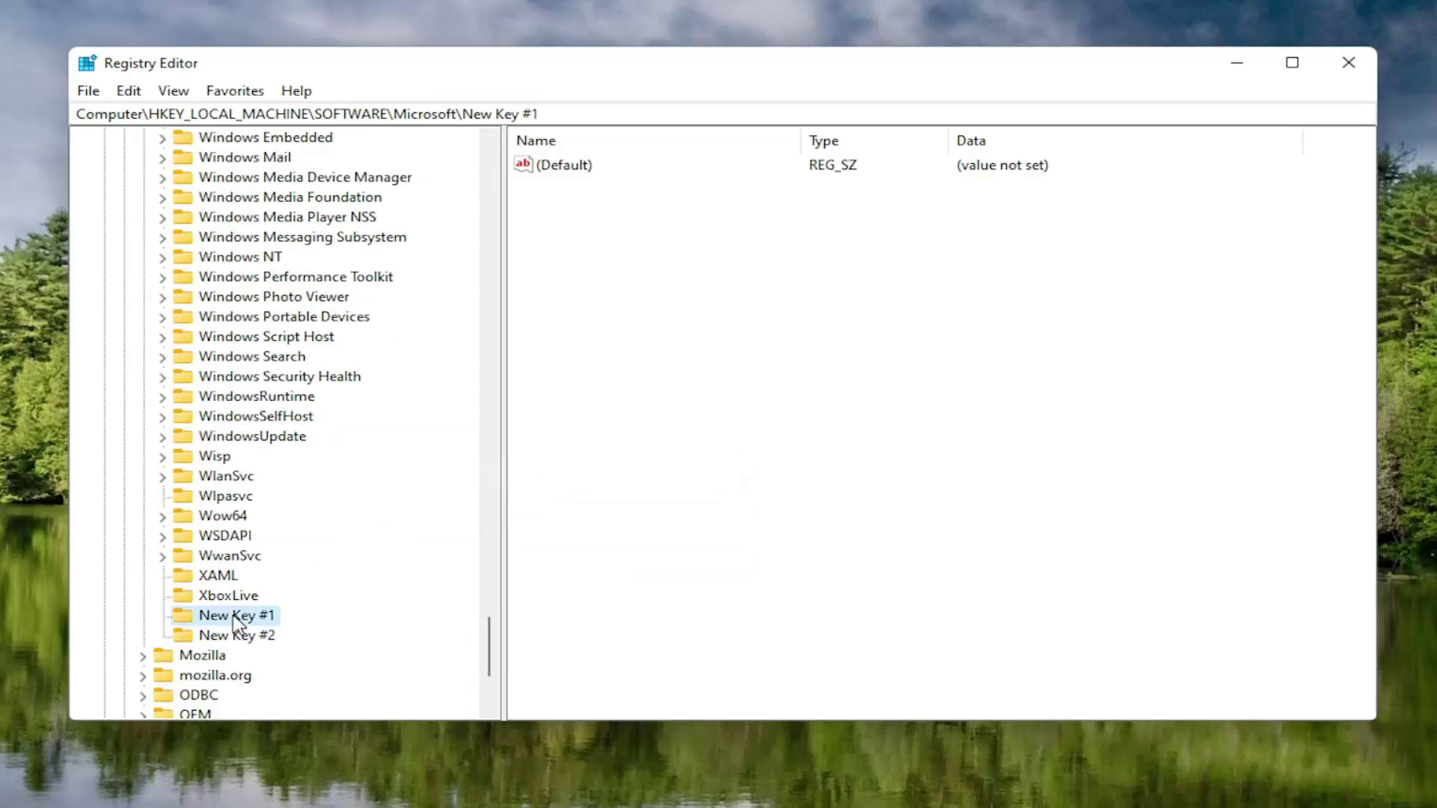
{"action": "key", "text": "Delete"}
{"action": "key", "text": "Return"}
{"action": "scroll", "coordinate": [234, 509], "scroll_direction": "up", "scroll_amount": 1}
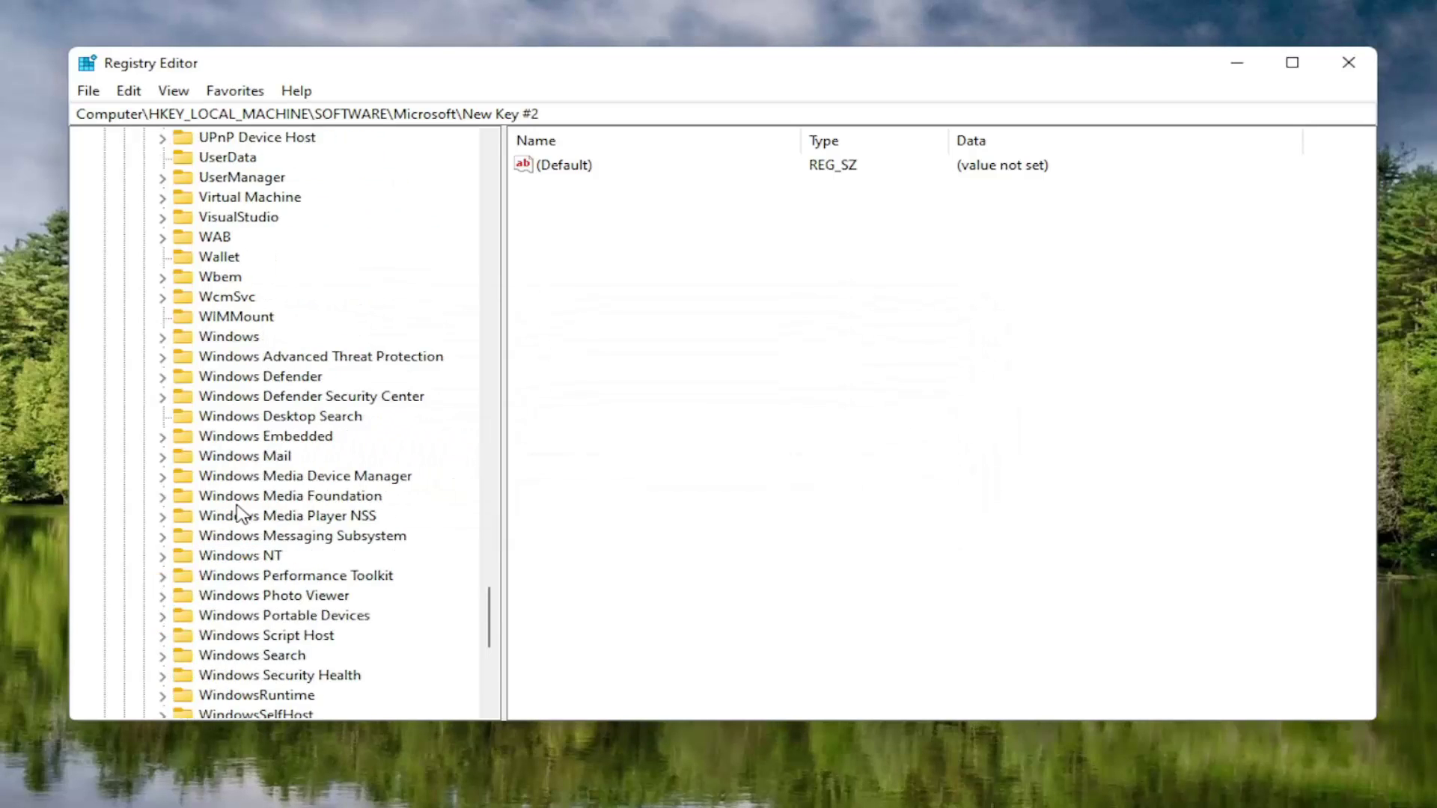
{"action": "scroll", "coordinate": [234, 505], "scroll_direction": "down", "scroll_amount": 2}
- Rename New Key #2 by editing the number at the end of its name
{"action": "right_click", "coordinate": [228, 556]}
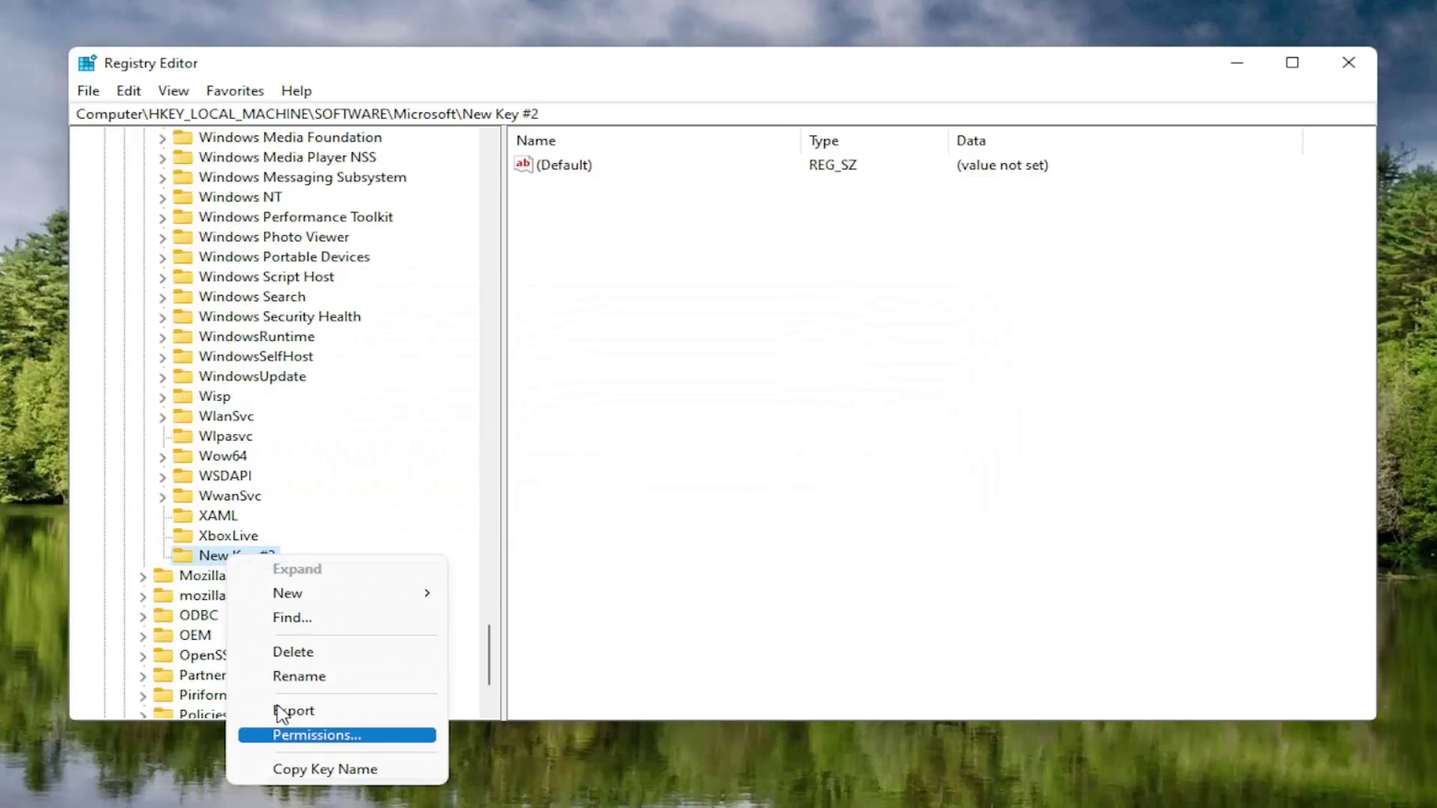
{"action": "left_click", "coordinate": [292, 676]}
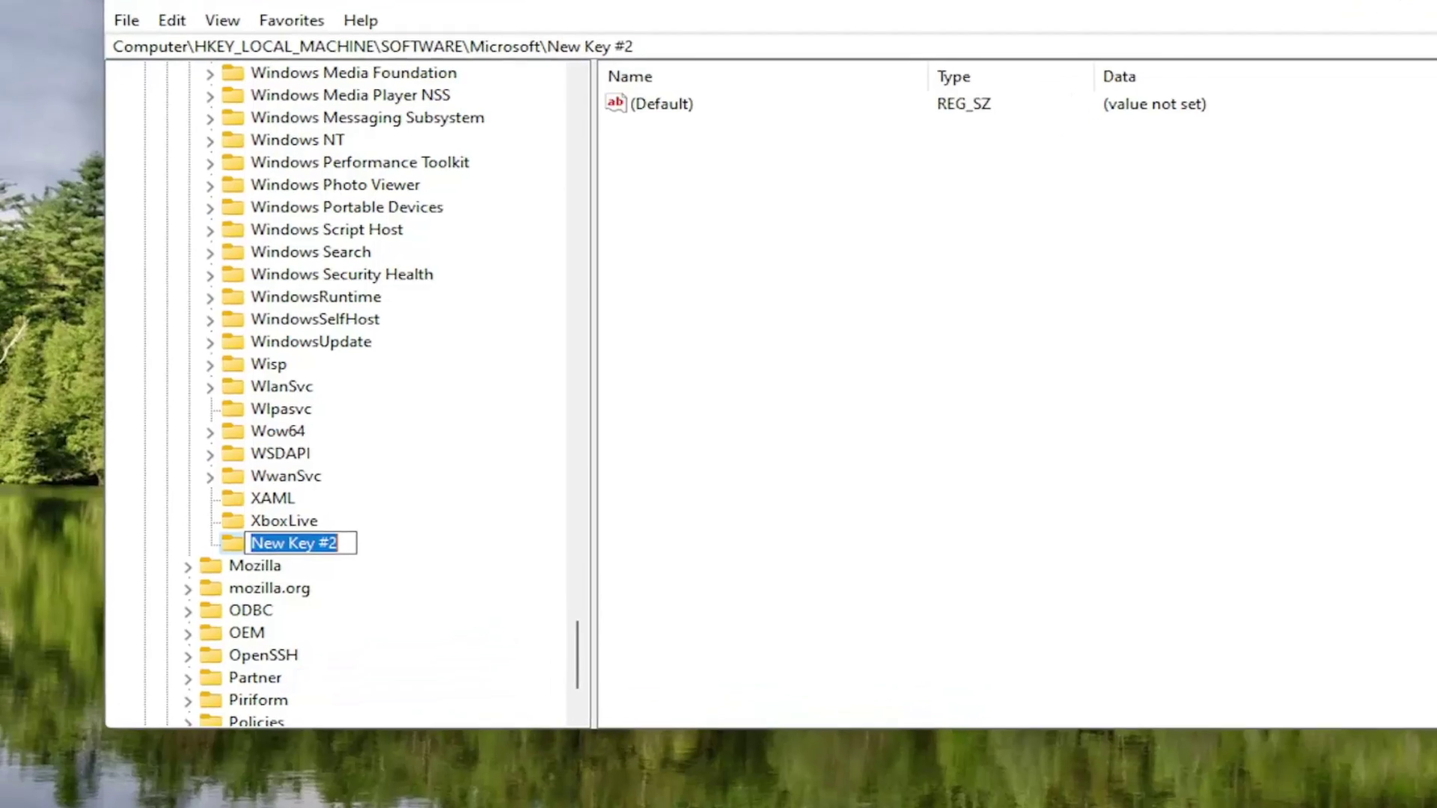
{"action": "key", "text": "End"}
{"action": "type", "text": "1"}
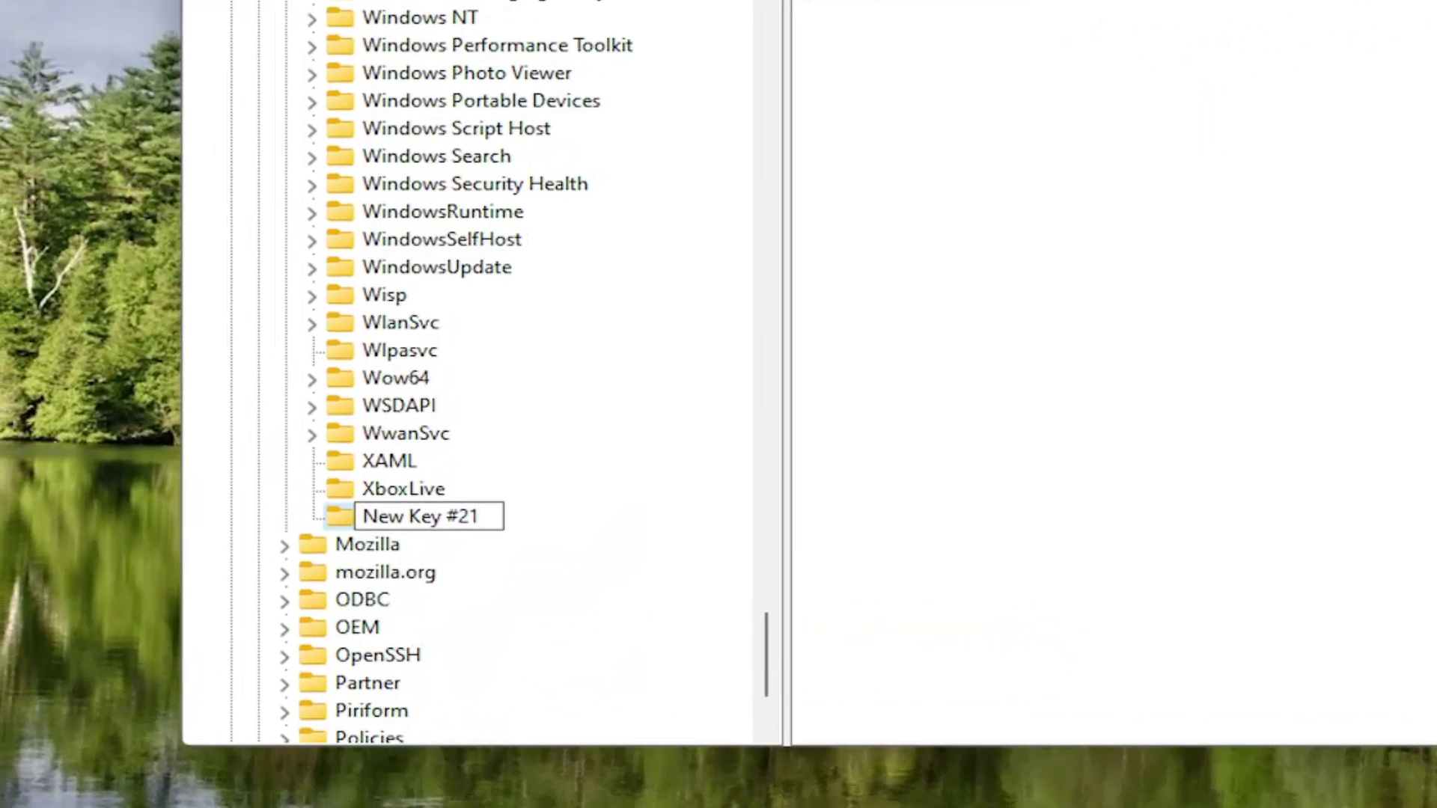
{"action": "key", "text": "BackSpace"}
{"action": "key", "text": "BackSpace"}
{"action": "type", "text": "1"}
{"action": "key", "text": "Return"}
{"action": "scroll", "coordinate": [464, 389], "scroll_direction": "up", "scroll_amount": 8}
{"action": "scroll", "coordinate": [438, 375], "scroll_direction": "down", "scroll_amount": 9}
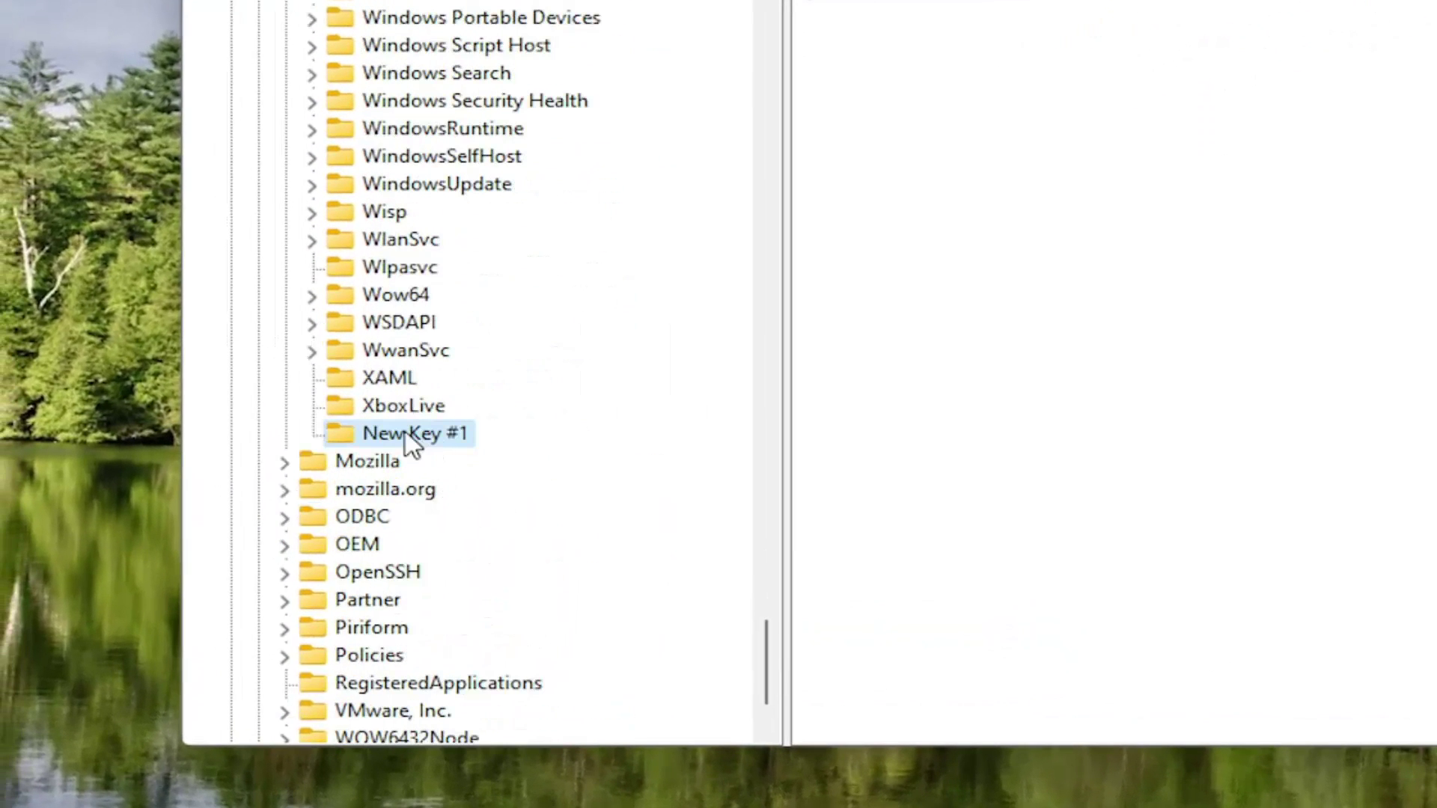
- Try renaming New Key #1 to MSMQ, dismiss the 'already exists' error, and delete the key
{"action": "right_click", "coordinate": [408, 442]}
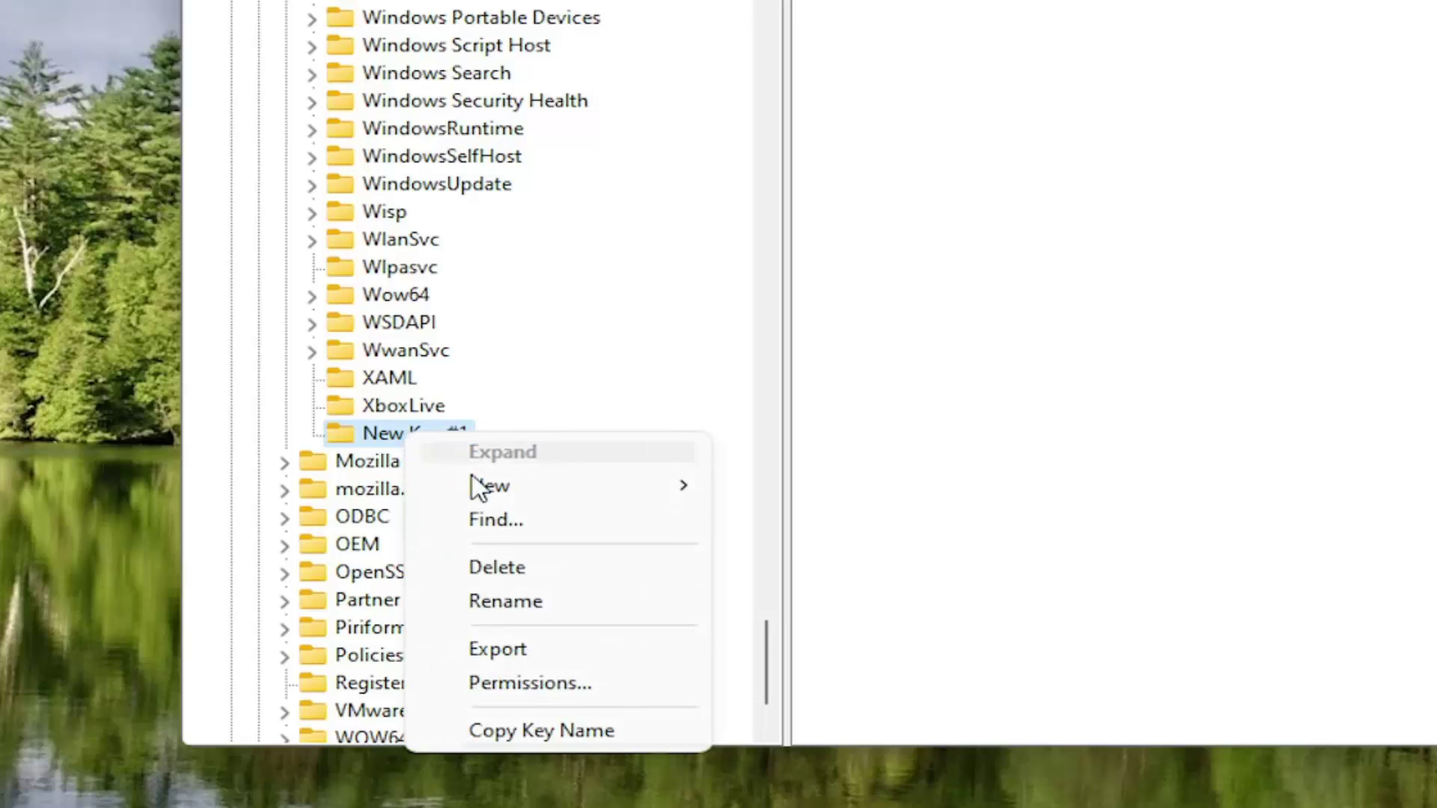
{"action": "left_click", "coordinate": [507, 602]}
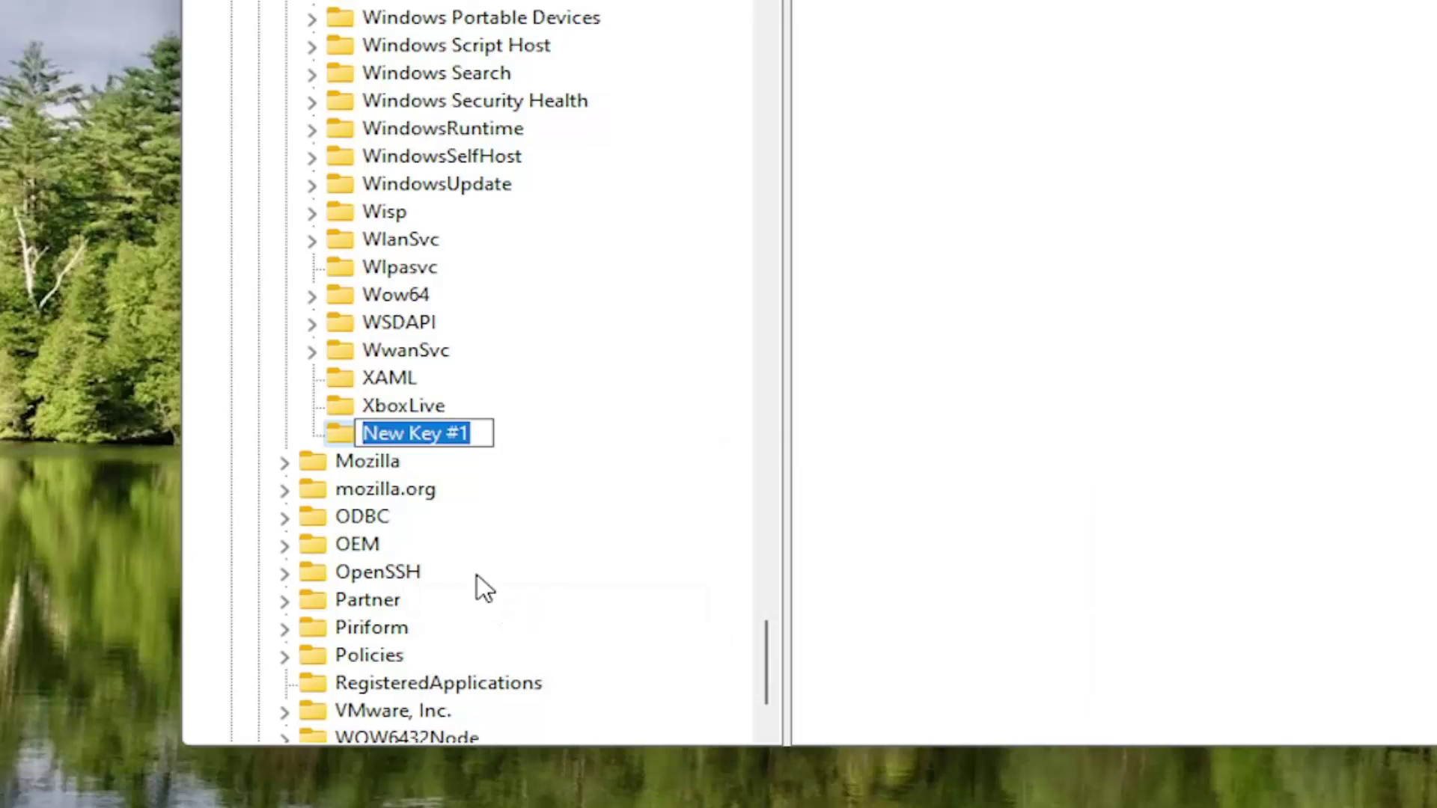
{"action": "type", "text": "MSMQ"}
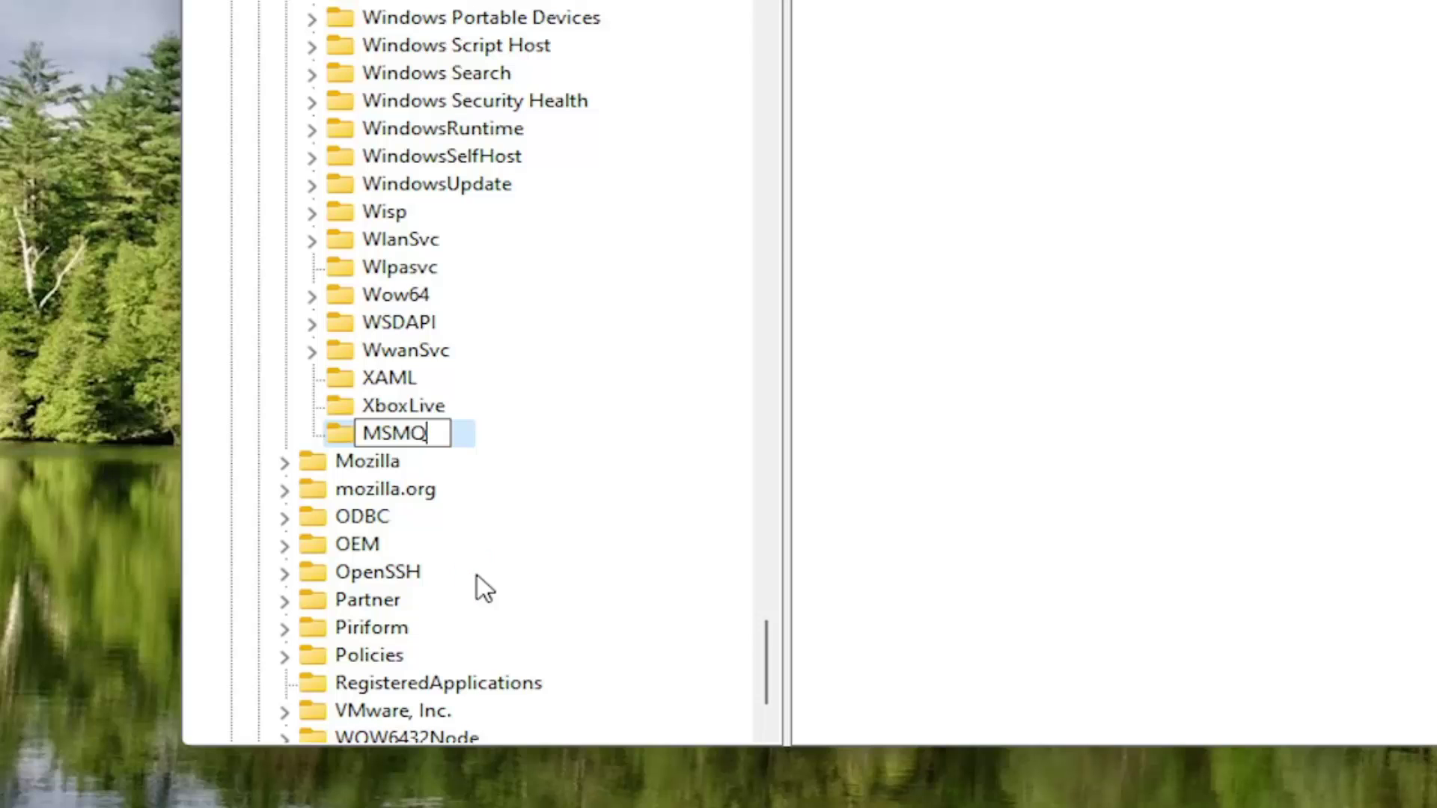
{"action": "key", "text": "Return"}
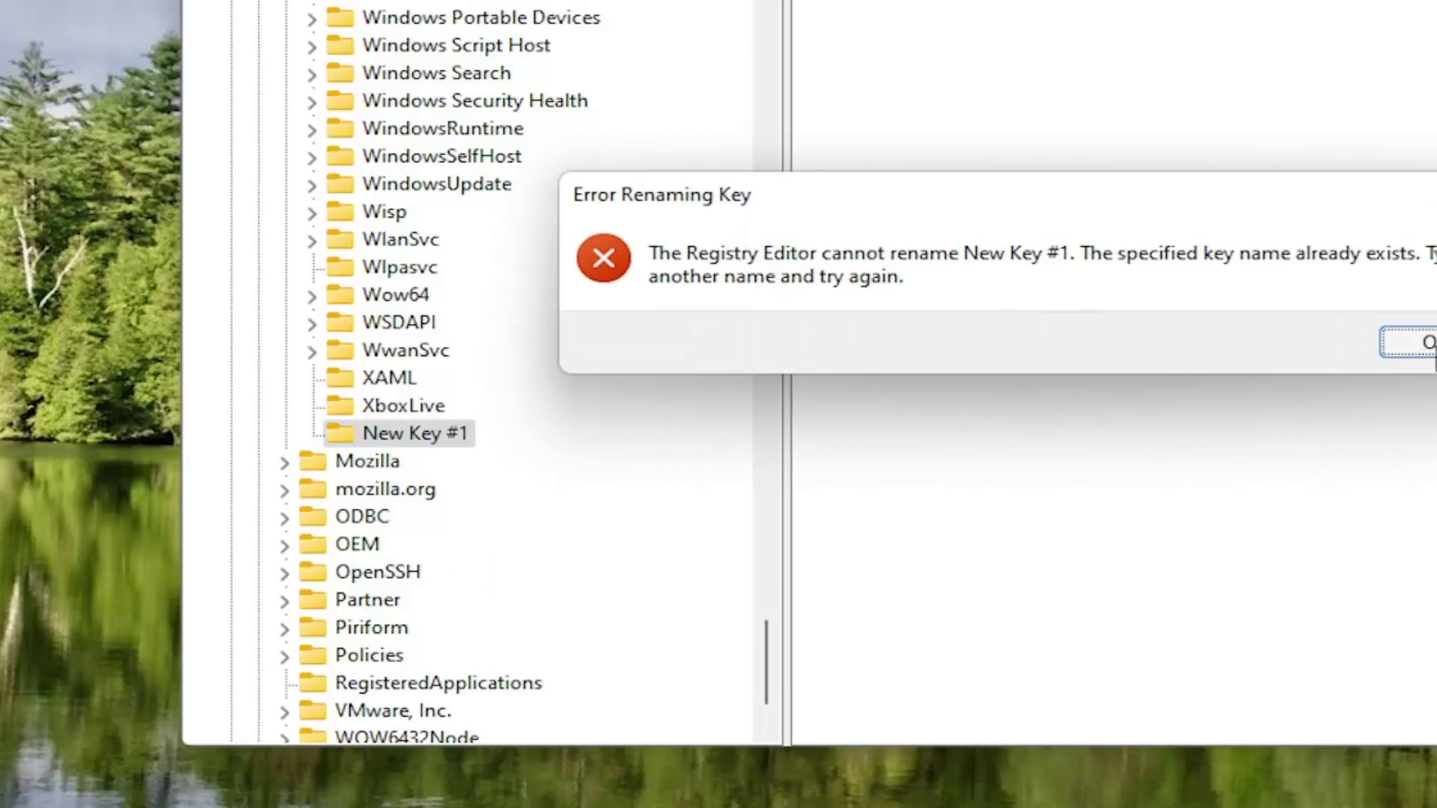
{"action": "left_click", "coordinate": [1422, 343]}
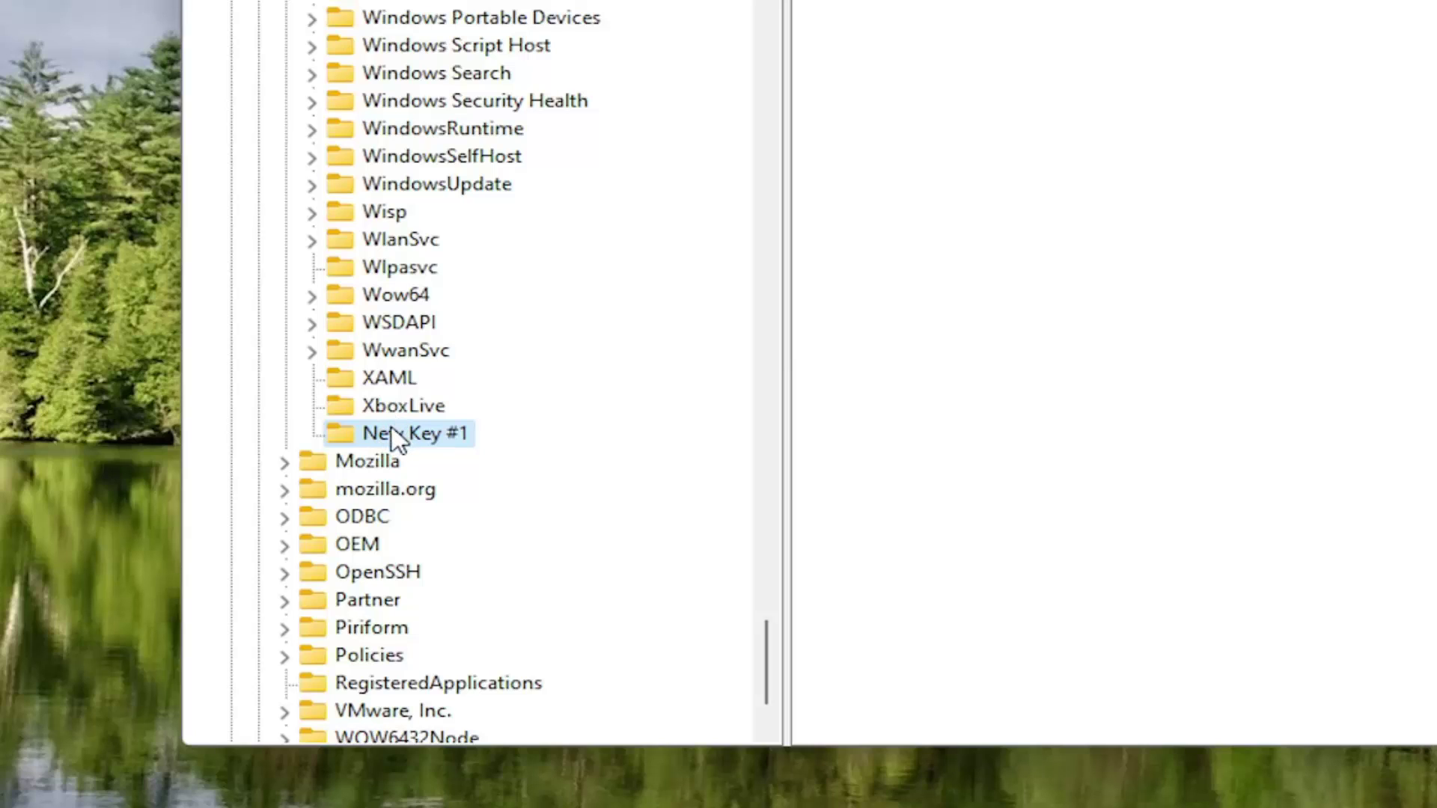
{"action": "key", "text": "Delete"}
{"action": "key", "text": "Return"}
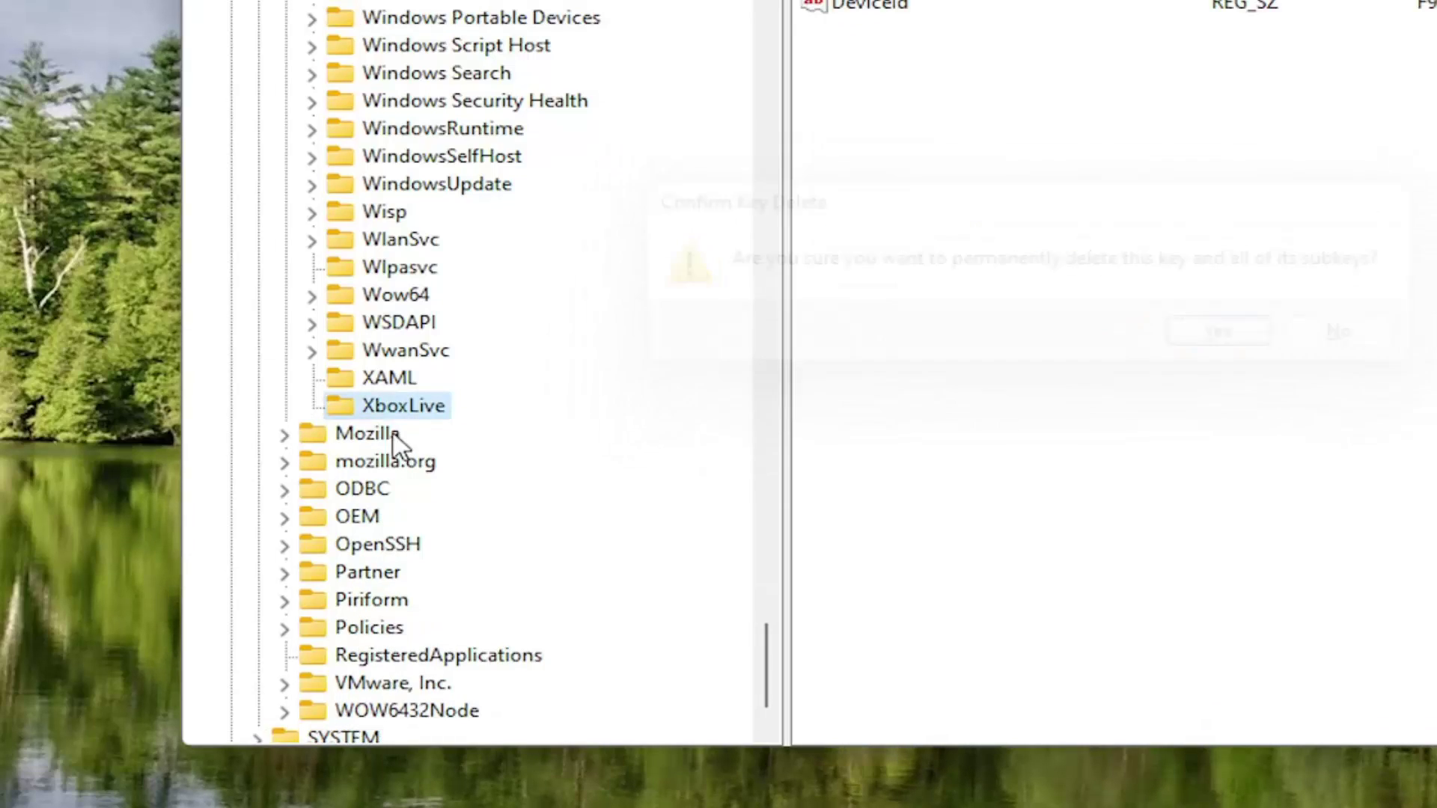
- Select the existing MSMQ key under HKLM\SOFTWARE\Microsoft to view its (Default) value
{"action": "scroll", "coordinate": [395, 442], "scroll_direction": "up", "scroll_amount": 12}
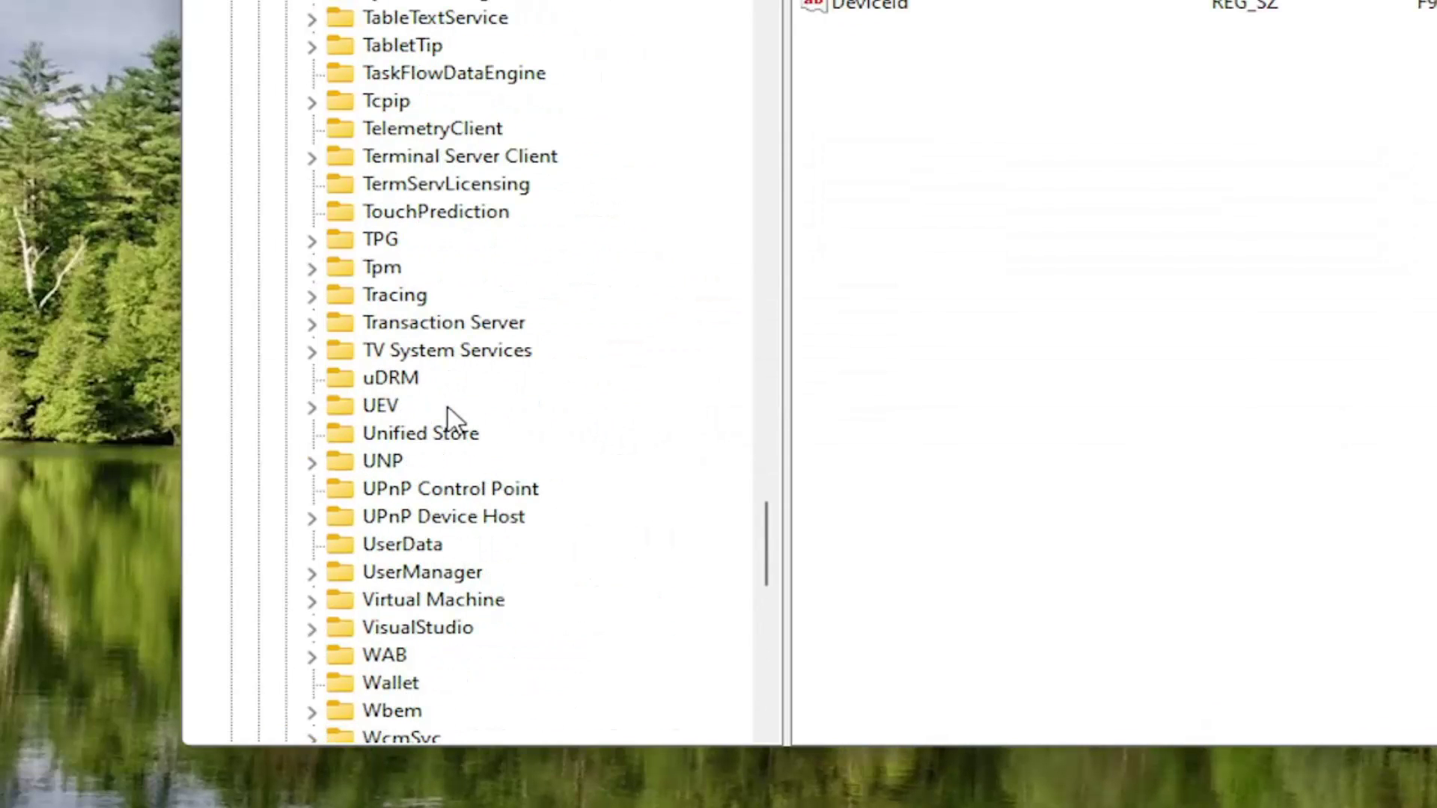
{"action": "scroll", "coordinate": [452, 417], "scroll_direction": "up", "scroll_amount": 9}
{"action": "scroll", "coordinate": [452, 419], "scroll_direction": "down", "scroll_amount": 5}
{"action": "scroll", "coordinate": [452, 416], "scroll_direction": "down", "scroll_amount": 2}
{"action": "scroll", "coordinate": [452, 416], "scroll_direction": "up", "scroll_amount": 19}
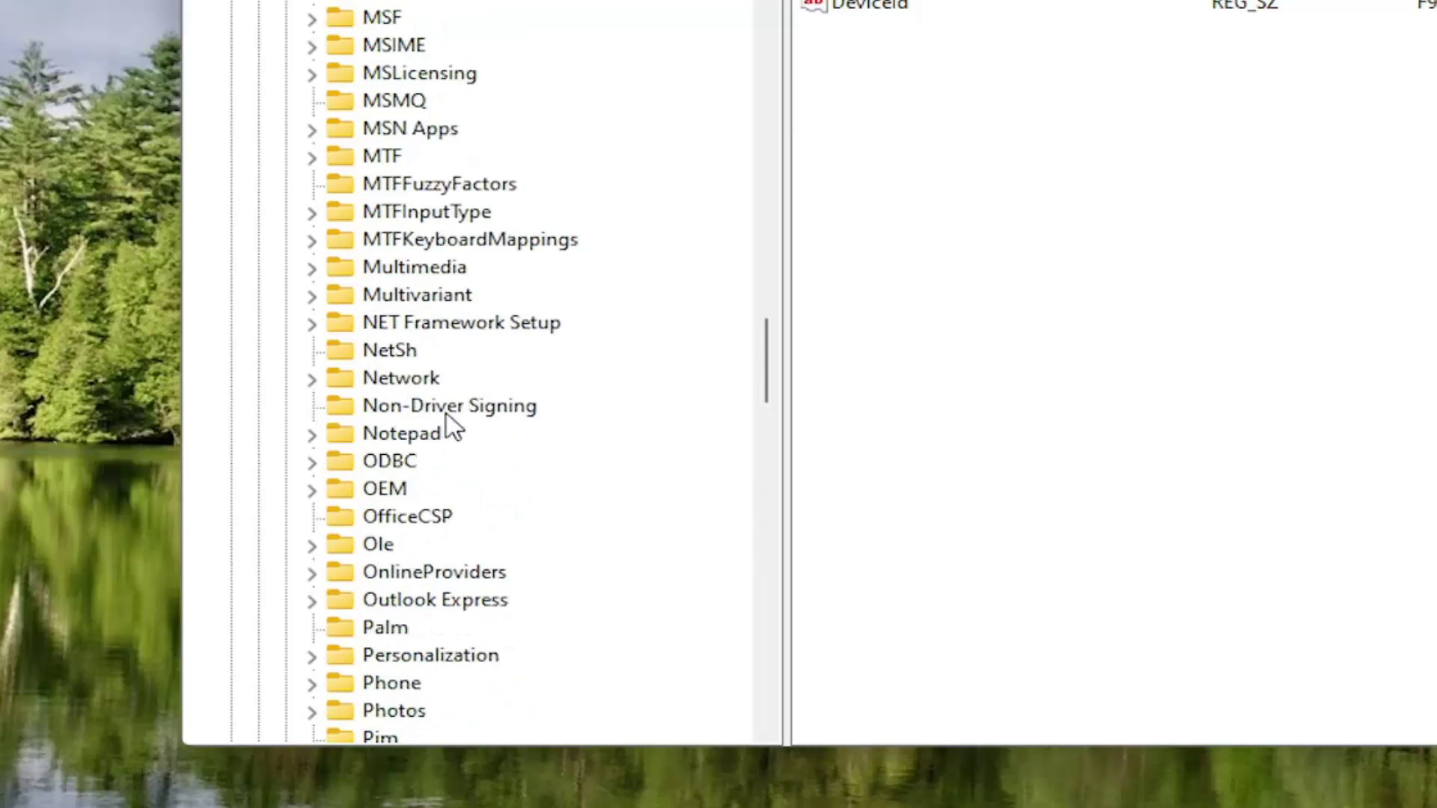
{"action": "scroll", "coordinate": [447, 416], "scroll_direction": "up", "scroll_amount": 3}
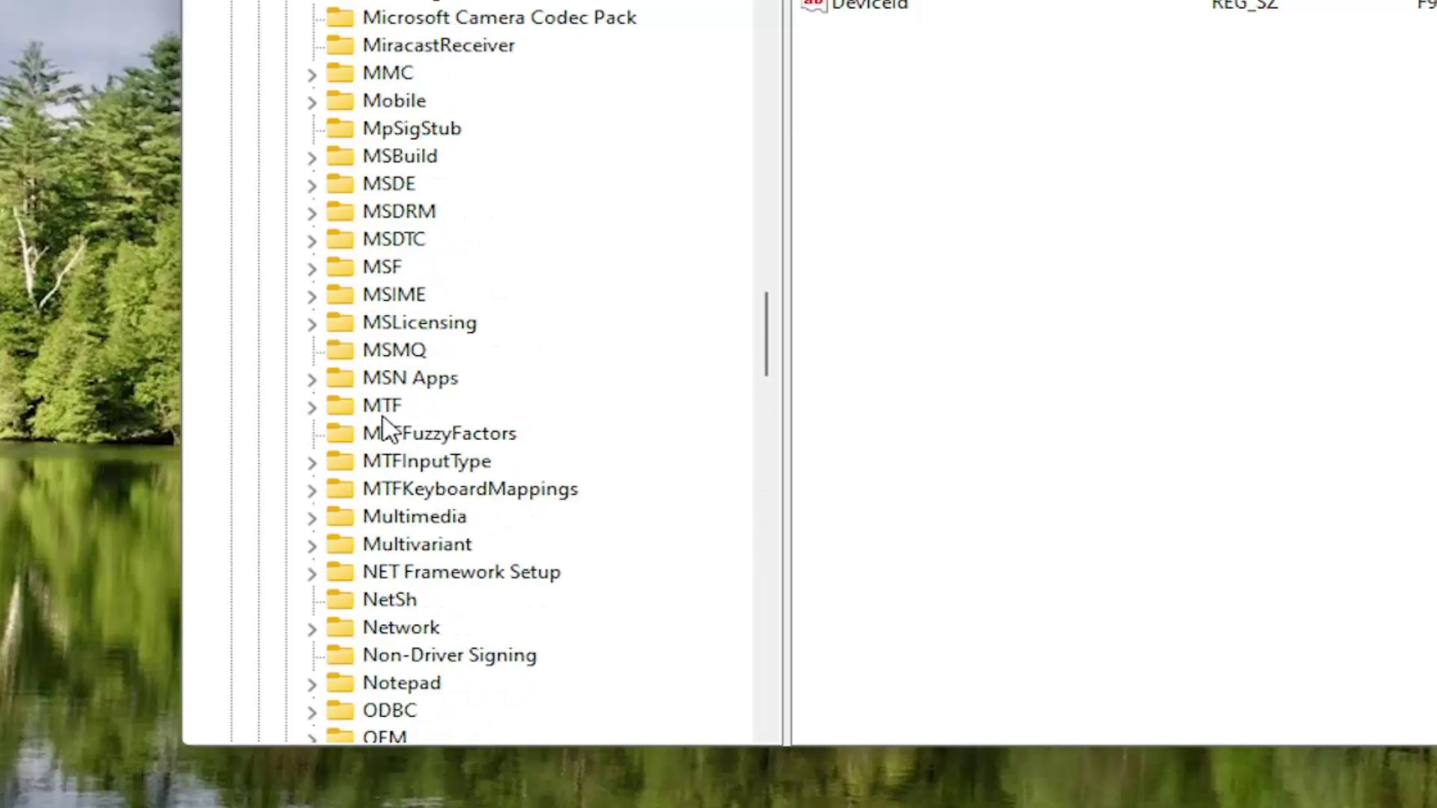
{"action": "left_click", "coordinate": [389, 350]}
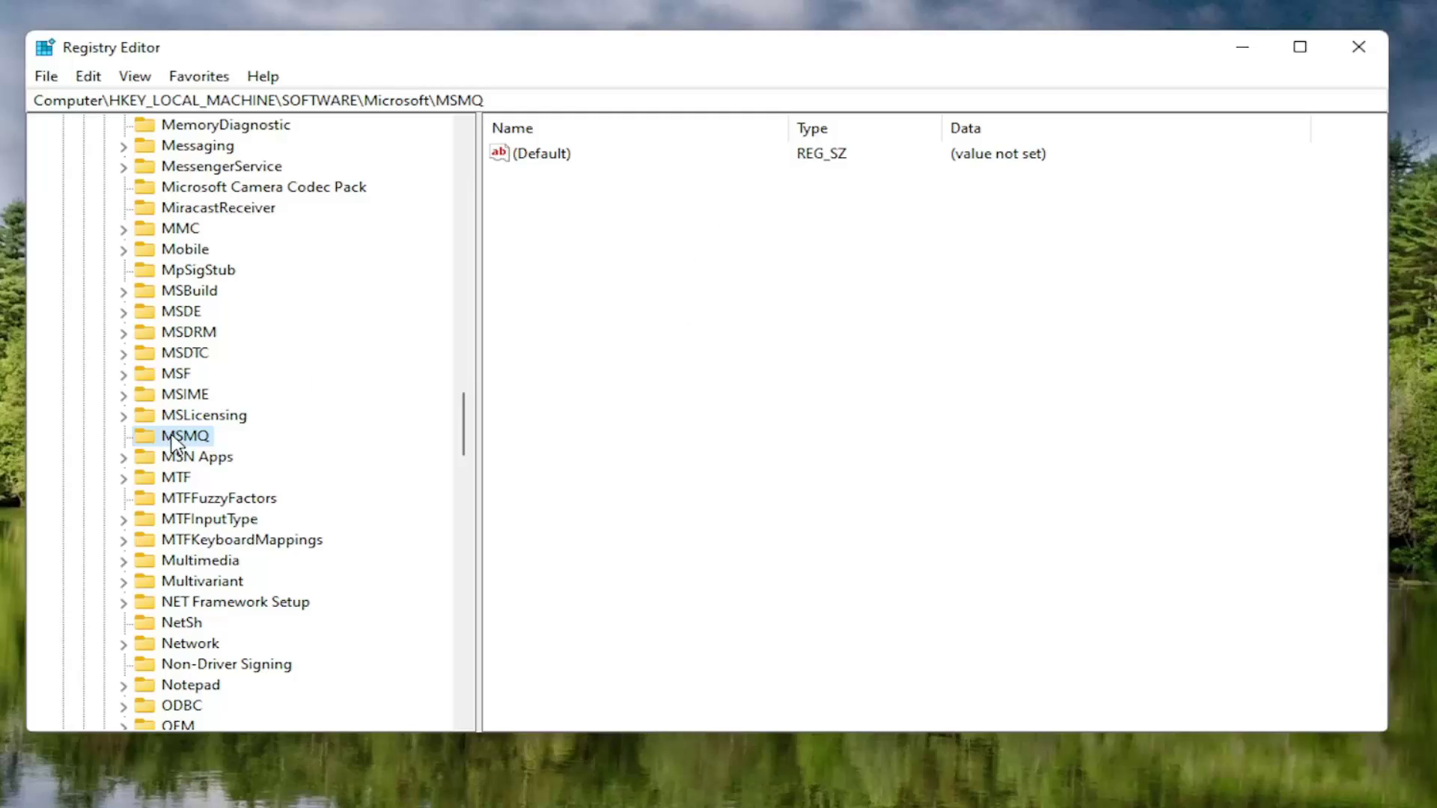
- Create a new DWORD (32-bit) value named TCPNoDelay in the MSMQ key
{"action": "right_click", "coordinate": [713, 227]}
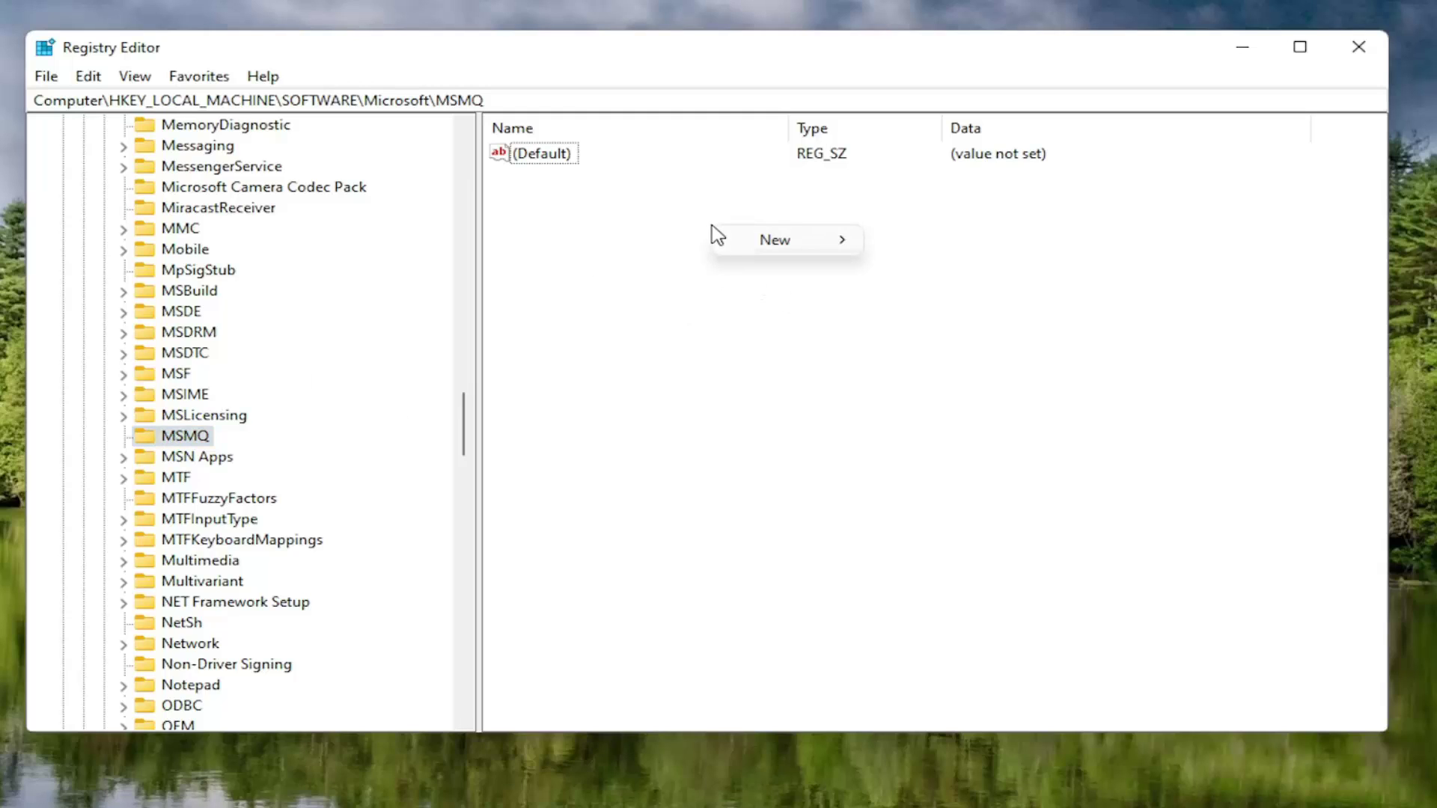
{"action": "left_click", "coordinate": [802, 247]}
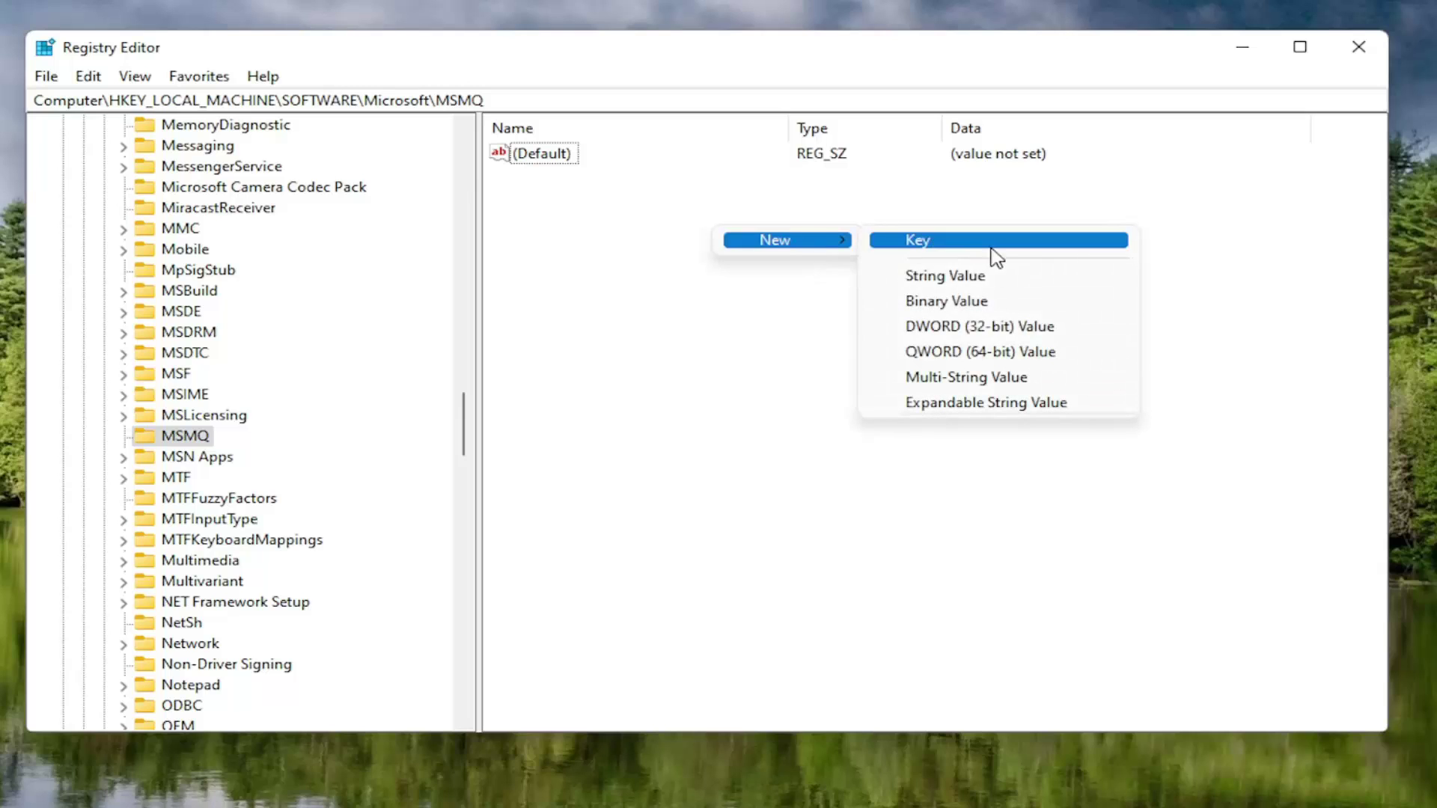
{"action": "left_click", "coordinate": [982, 330]}
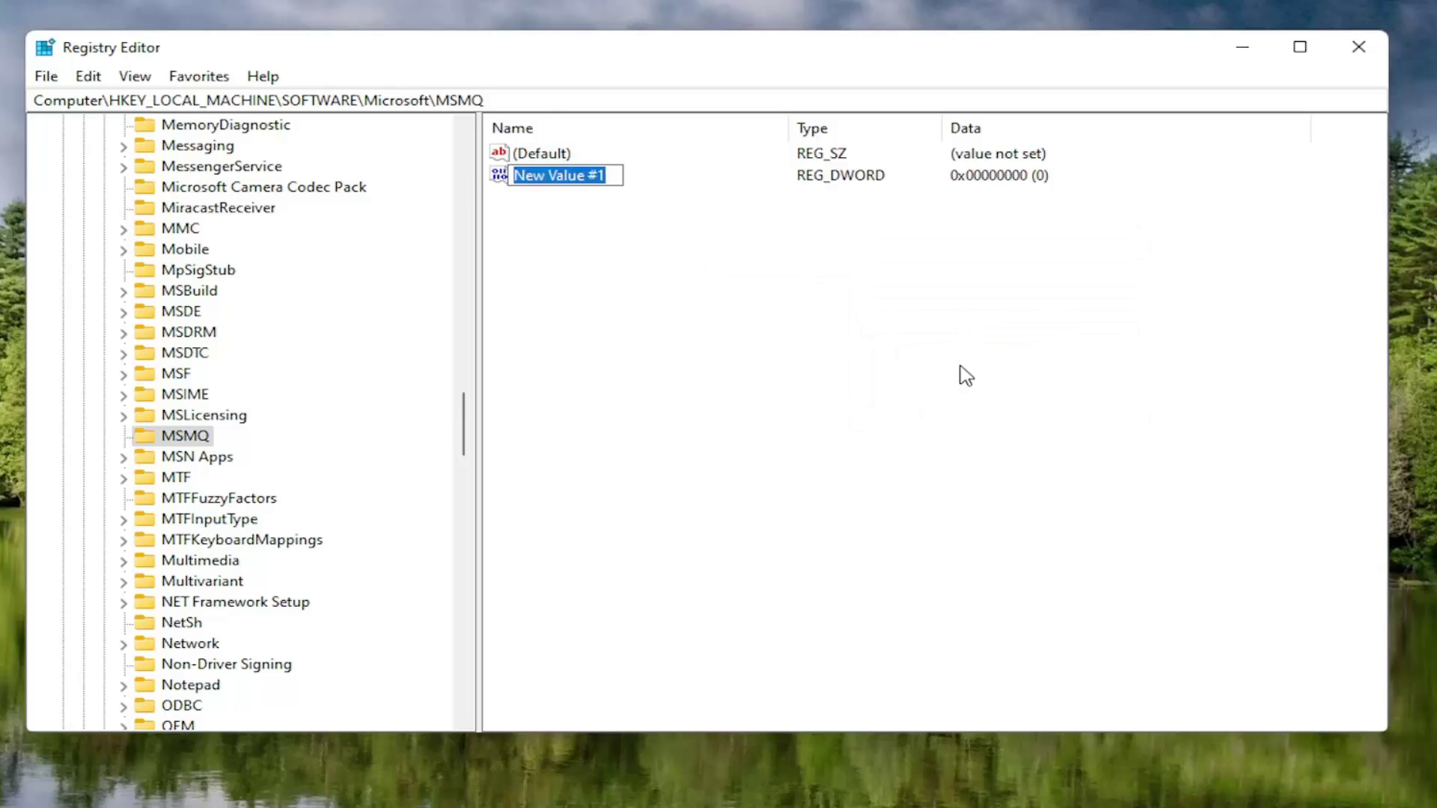
{"action": "type", "text": "TCP"}
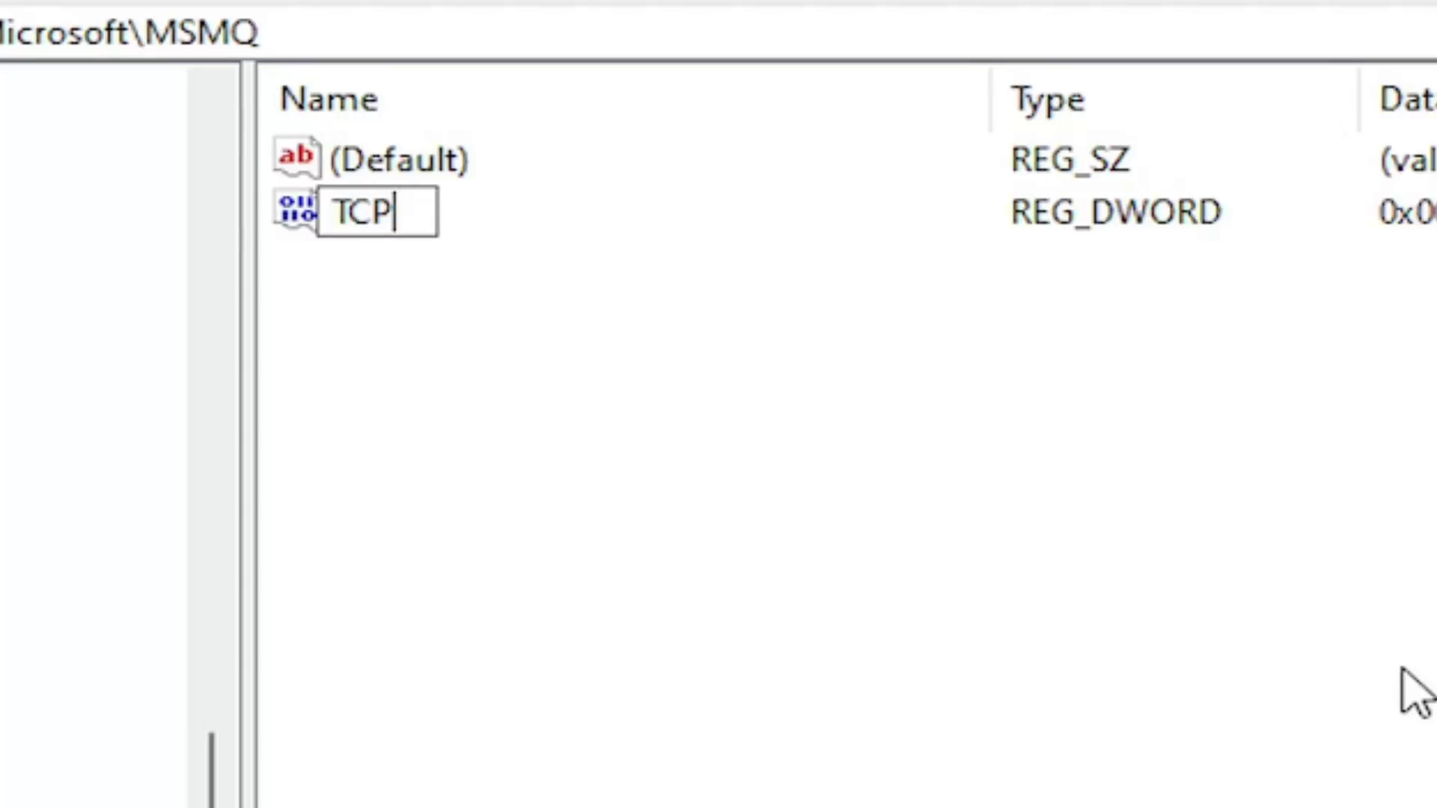
{"action": "type", "text": "n"}
{"action": "key", "text": "BackSpace"}
{"action": "type", "text": "N"}
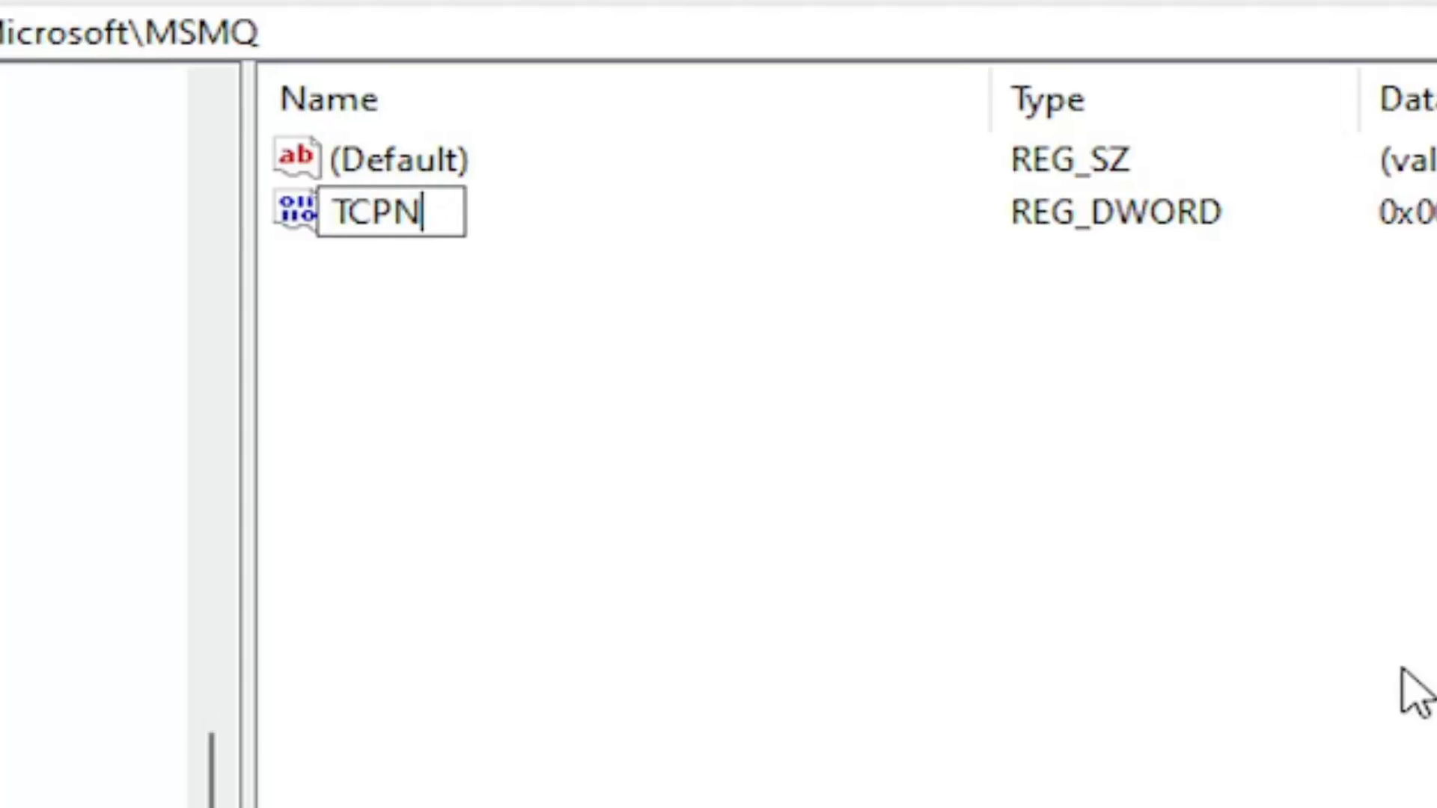
{"action": "type", "text": "oDelay"}
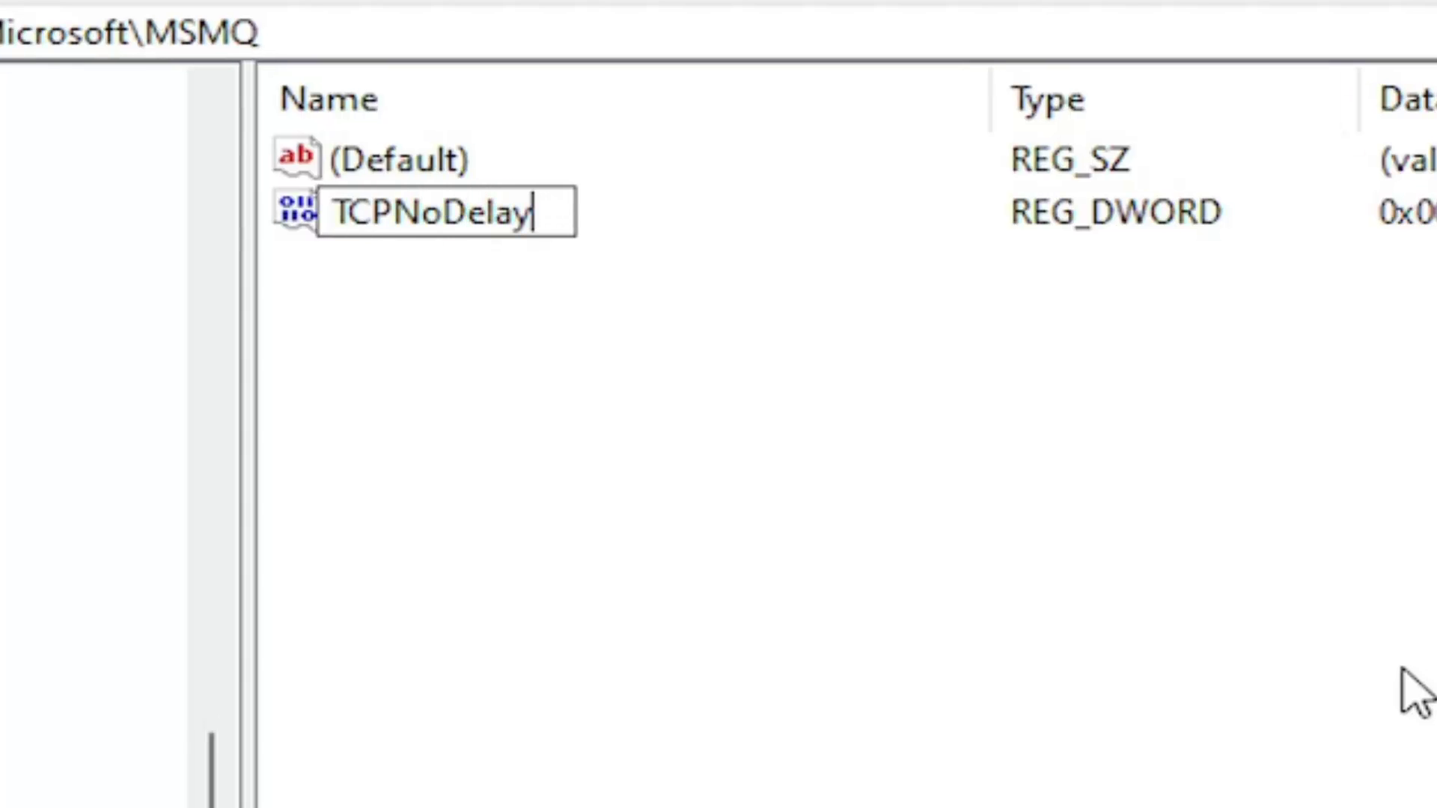
{"action": "key", "text": "Return"}
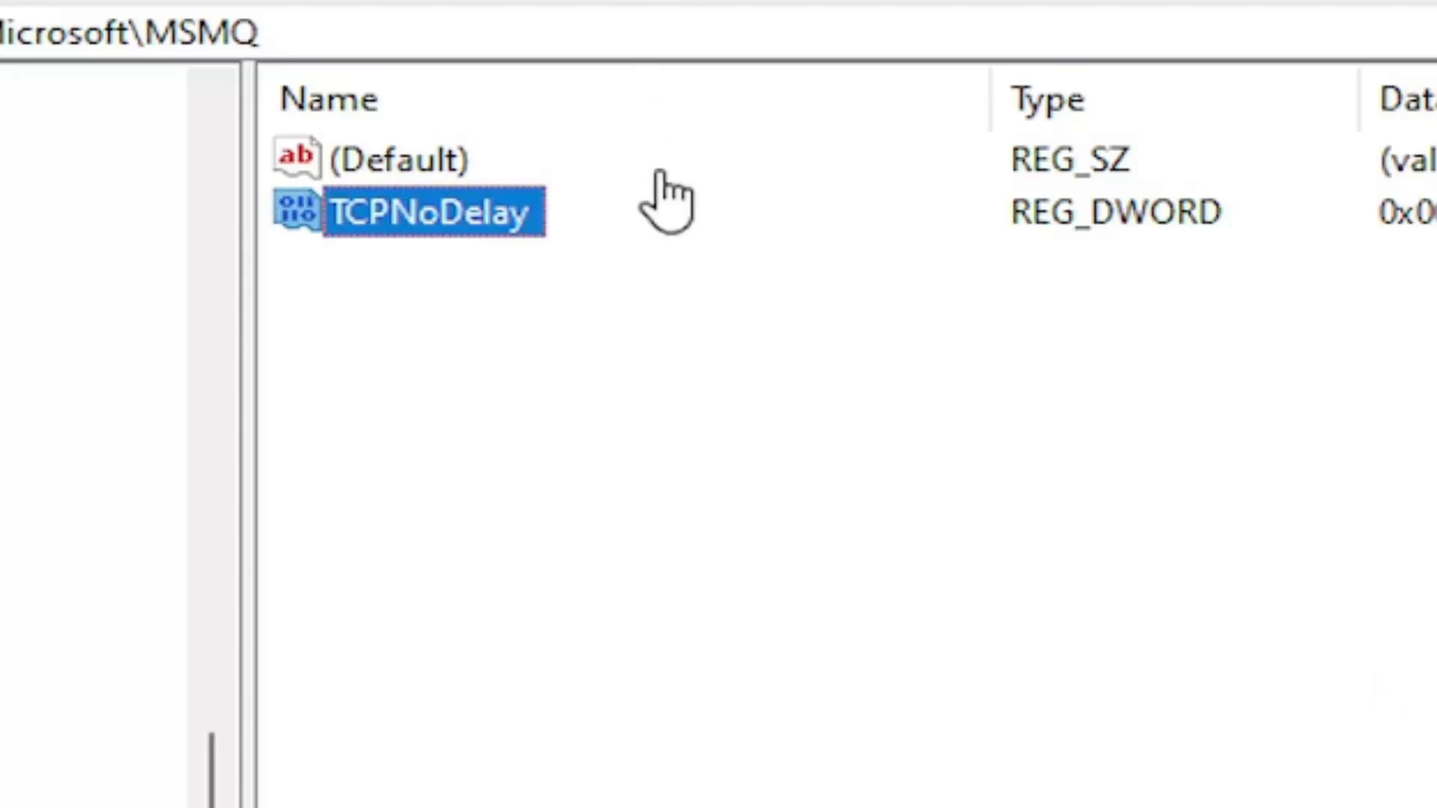
- Set TCPNoDelay's value data to 1
{"action": "double_click", "coordinate": [472, 221]}
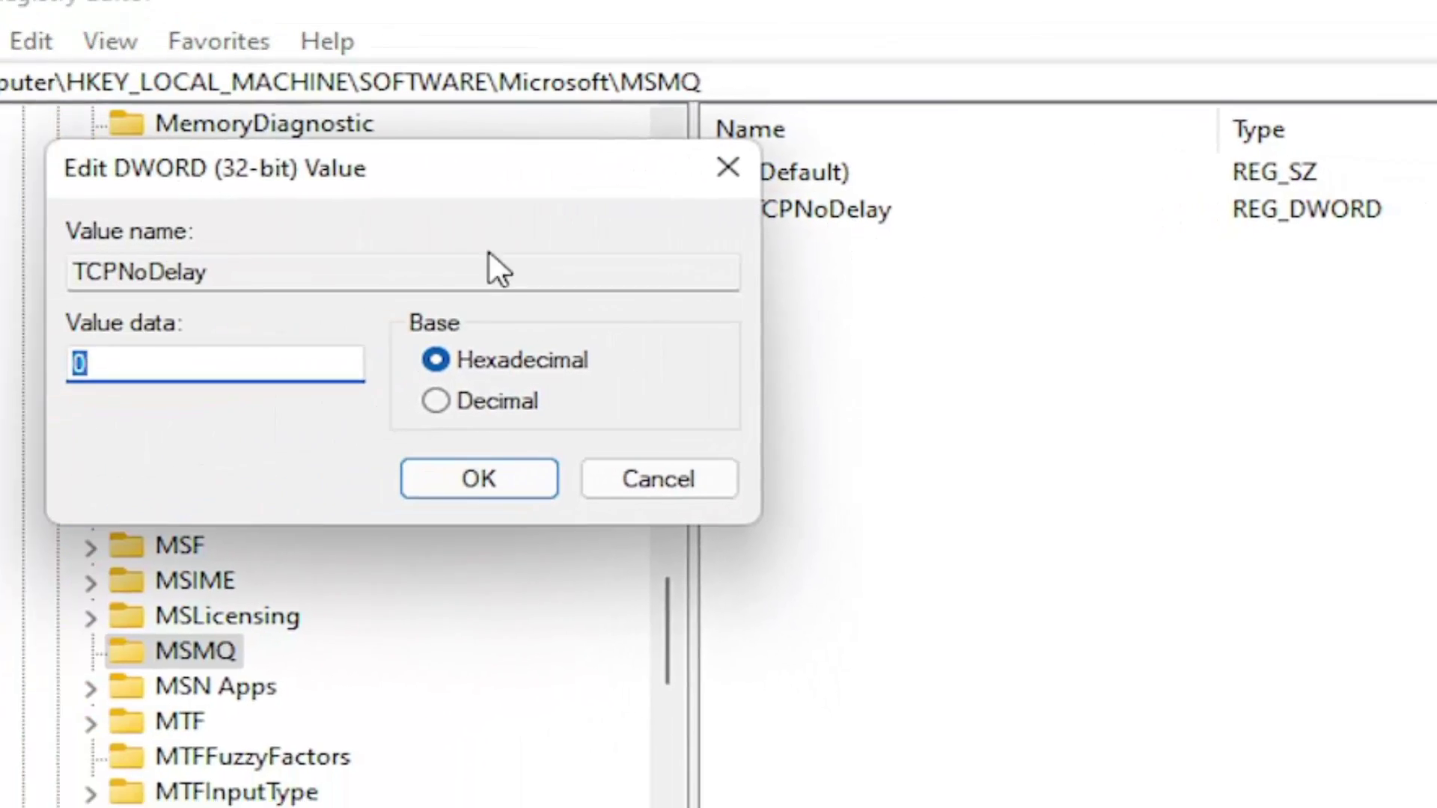
{"action": "type", "text": "1"}
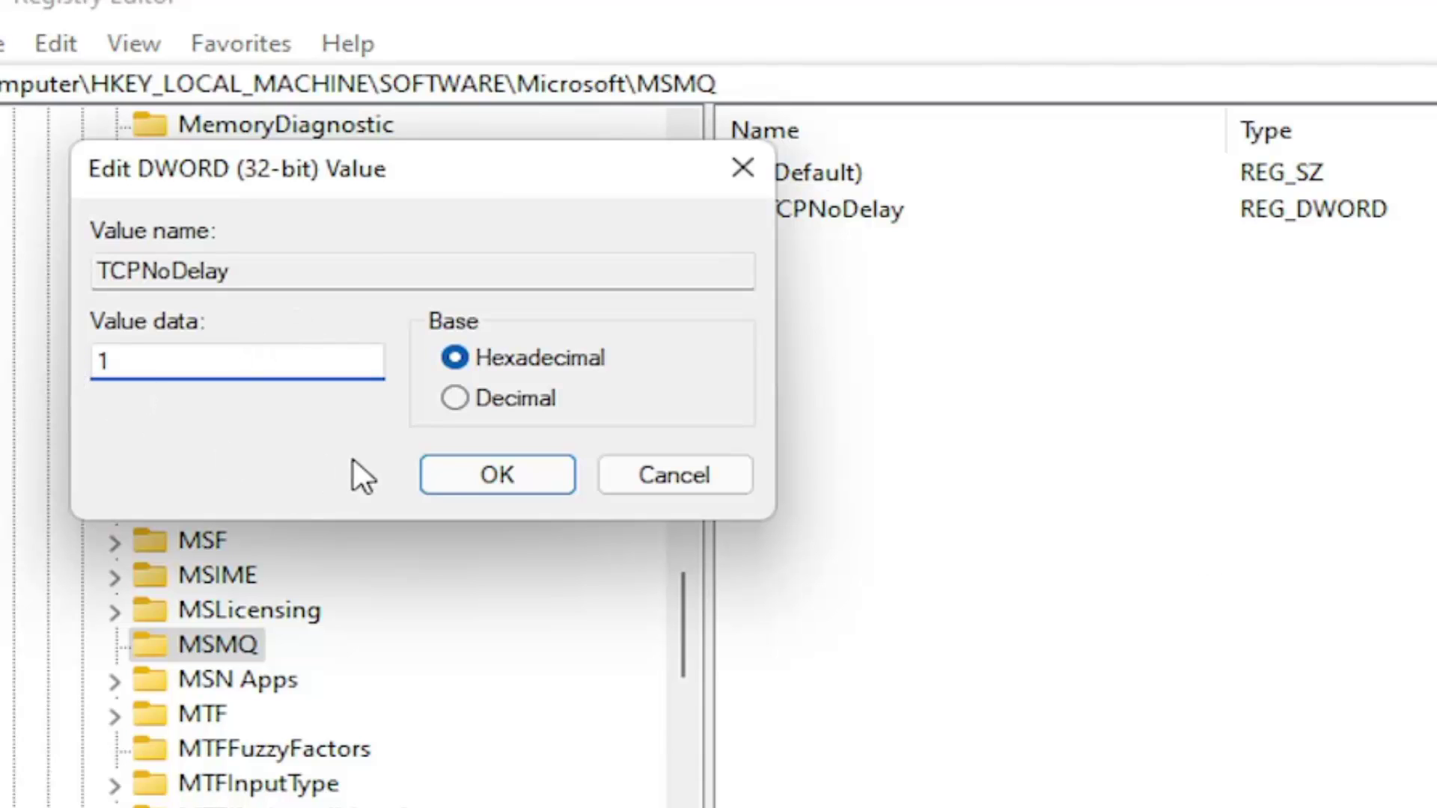
{"action": "left_click", "coordinate": [470, 473]}
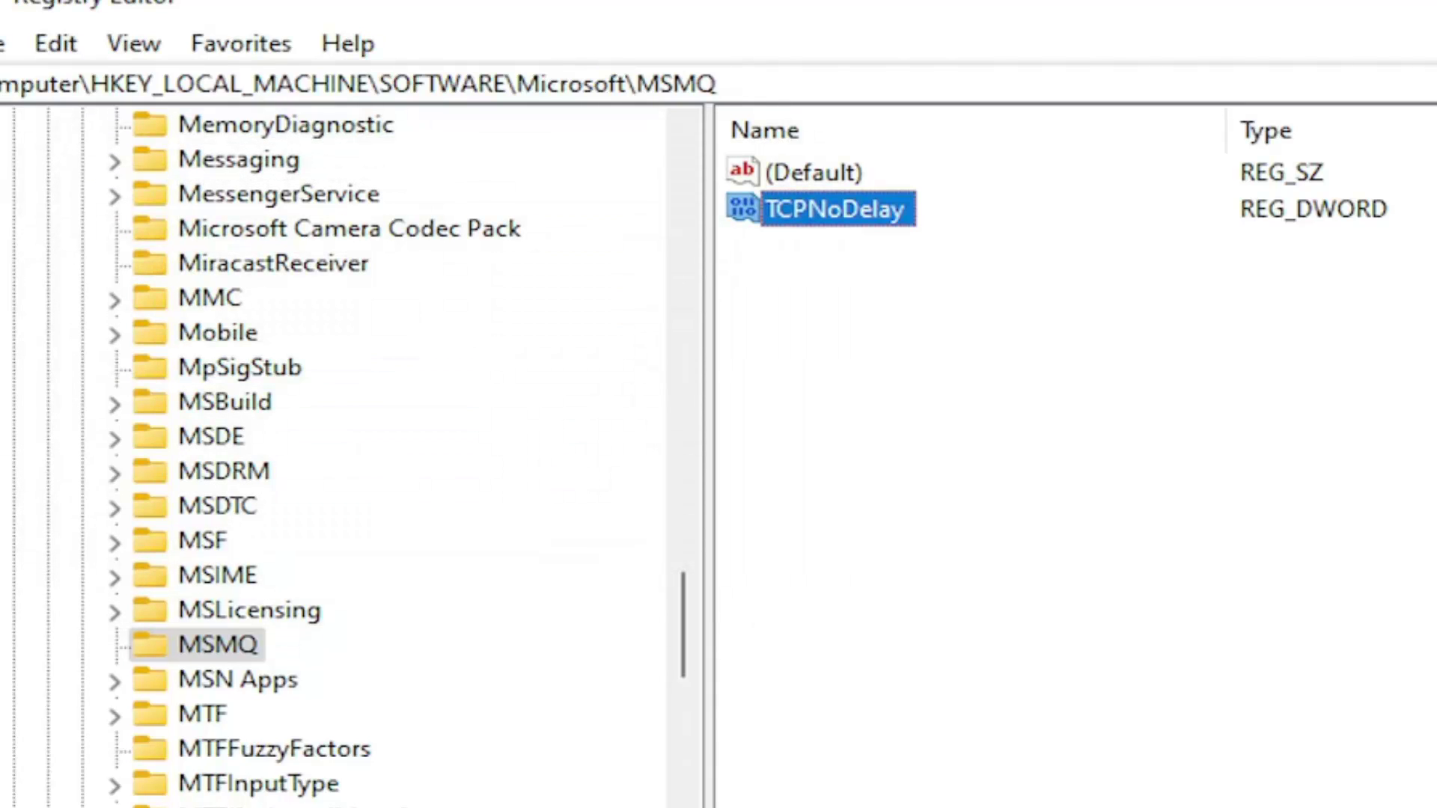